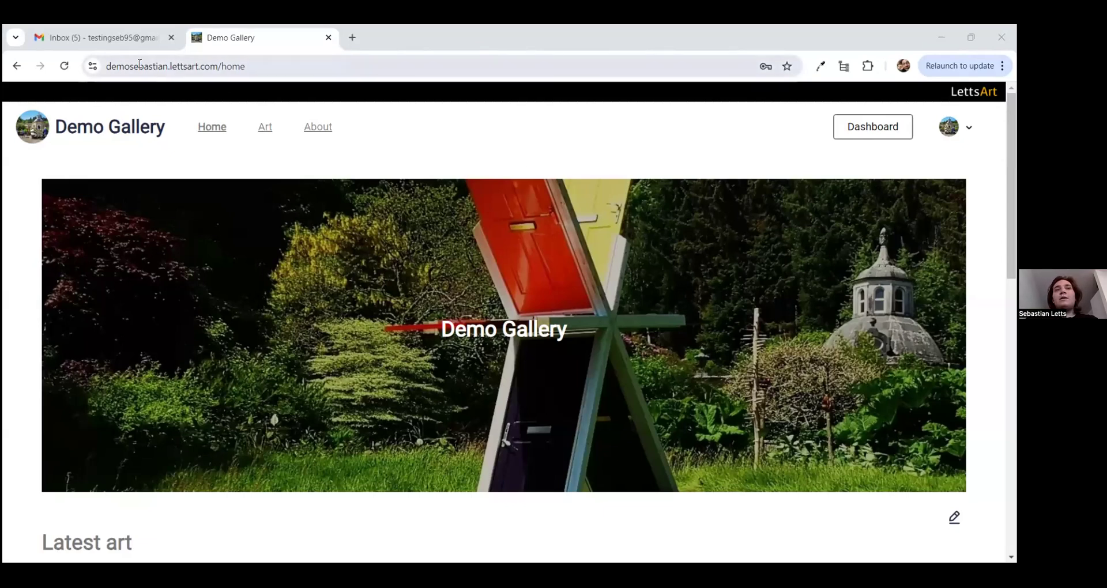
{"action": "double_click", "coordinate": [159, 66]}
{"action": "double_click", "coordinate": [168, 68]}
{"action": "left_click_drag", "start_coordinate": [107, 67], "coordinate": [275, 68]}
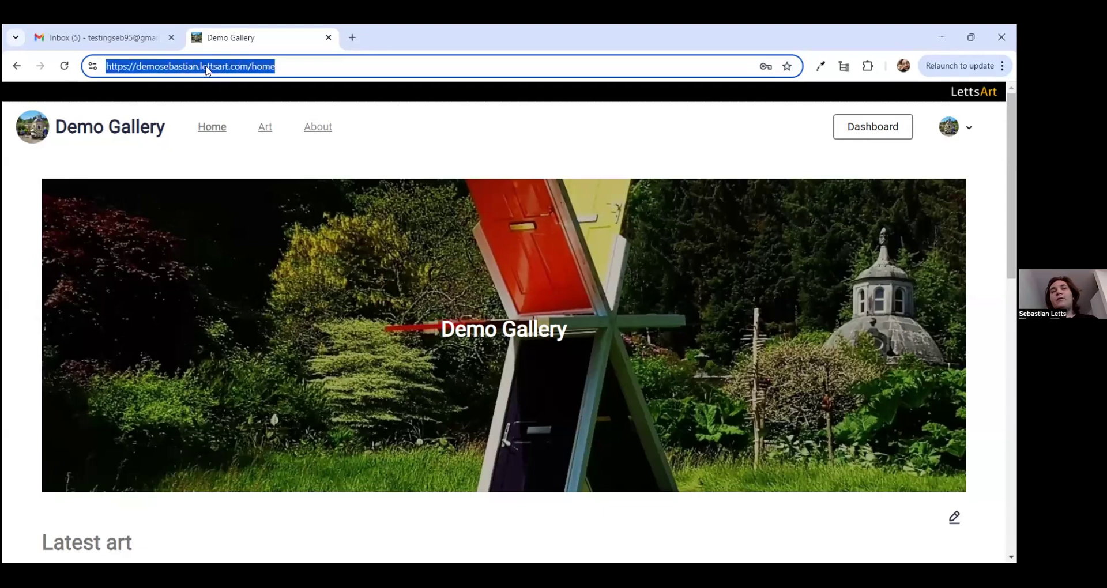
{"action": "key", "text": "Right"}
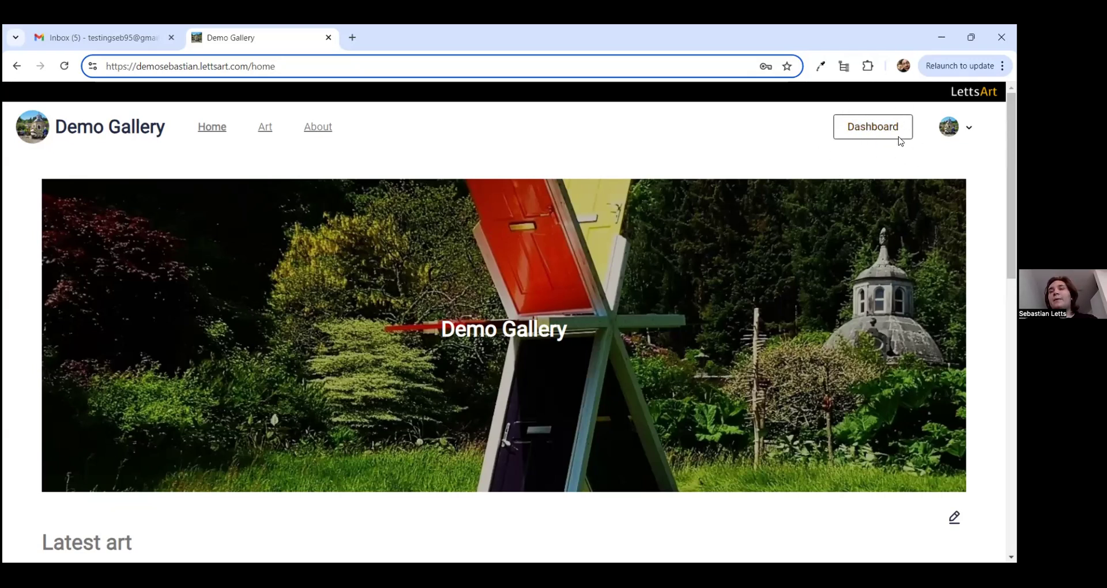
Open the gallery dashboard and resend the verification email from the email verification card.
{"action": "left_click", "coordinate": [865, 132]}
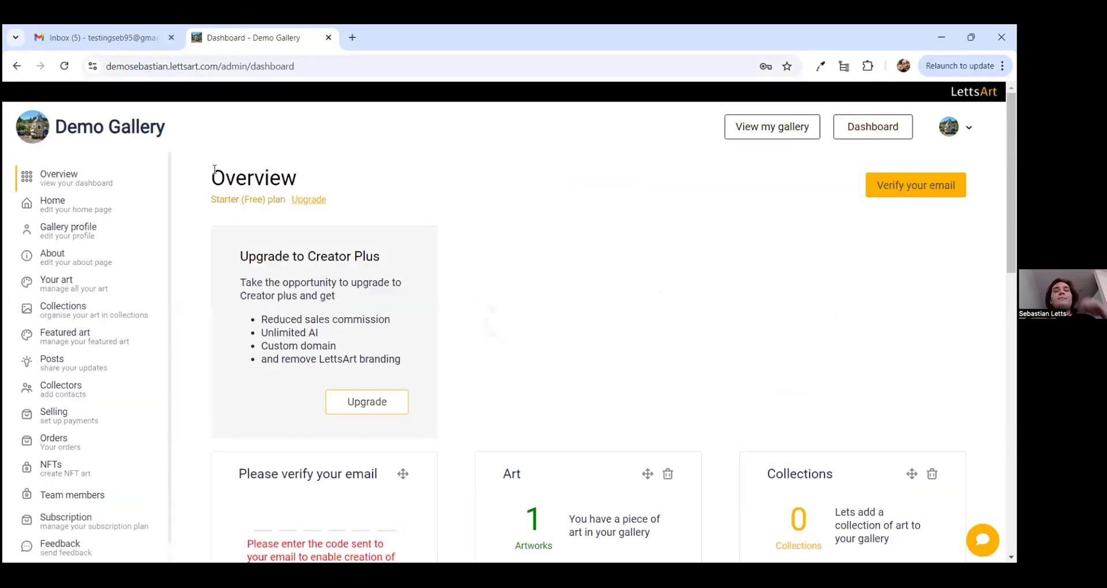
{"action": "scroll", "coordinate": [339, 183], "scroll_direction": "down", "scroll_amount": 1}
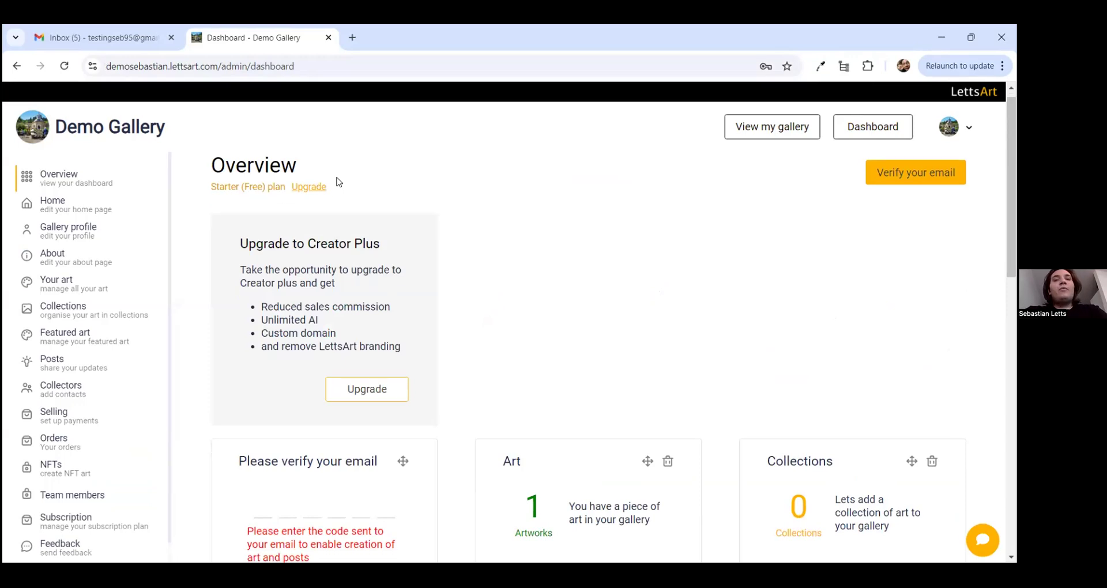
{"action": "scroll", "coordinate": [339, 182], "scroll_direction": "down", "scroll_amount": 1}
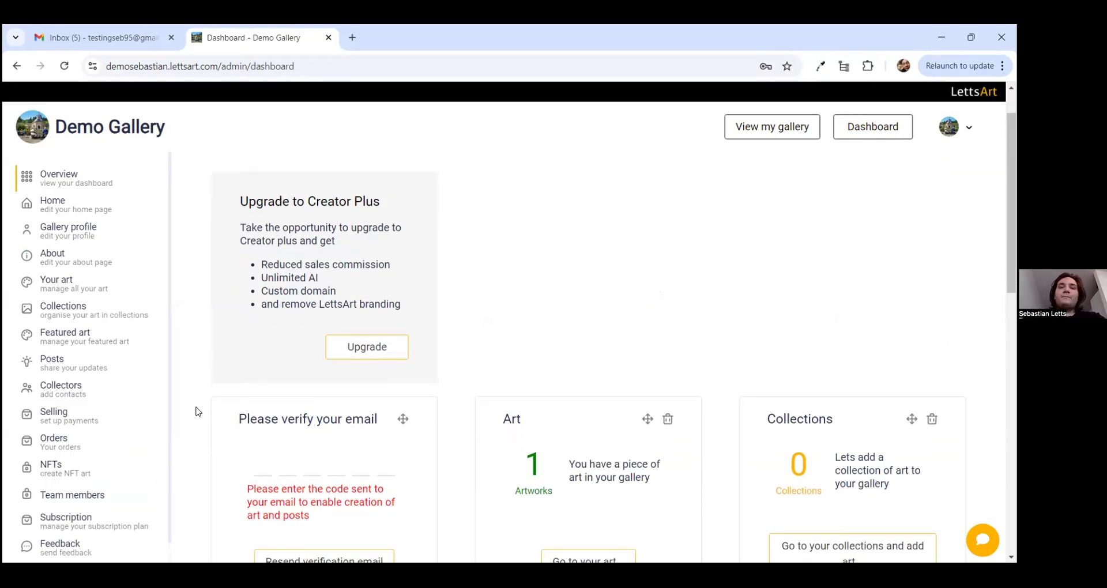
{"action": "scroll", "coordinate": [198, 411], "scroll_direction": "down", "scroll_amount": 2}
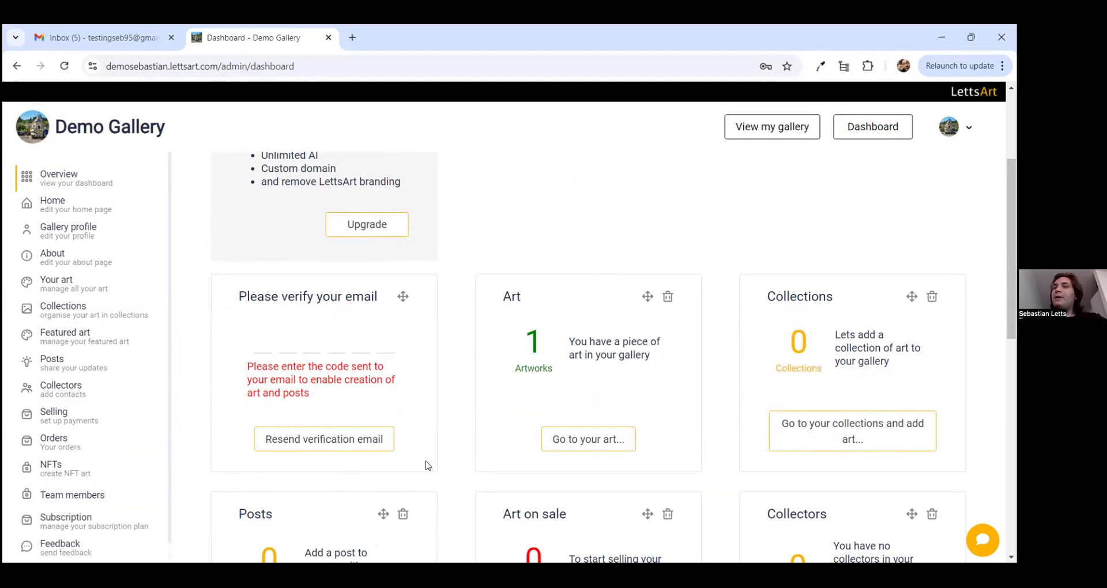
{"action": "left_click", "coordinate": [365, 447]}
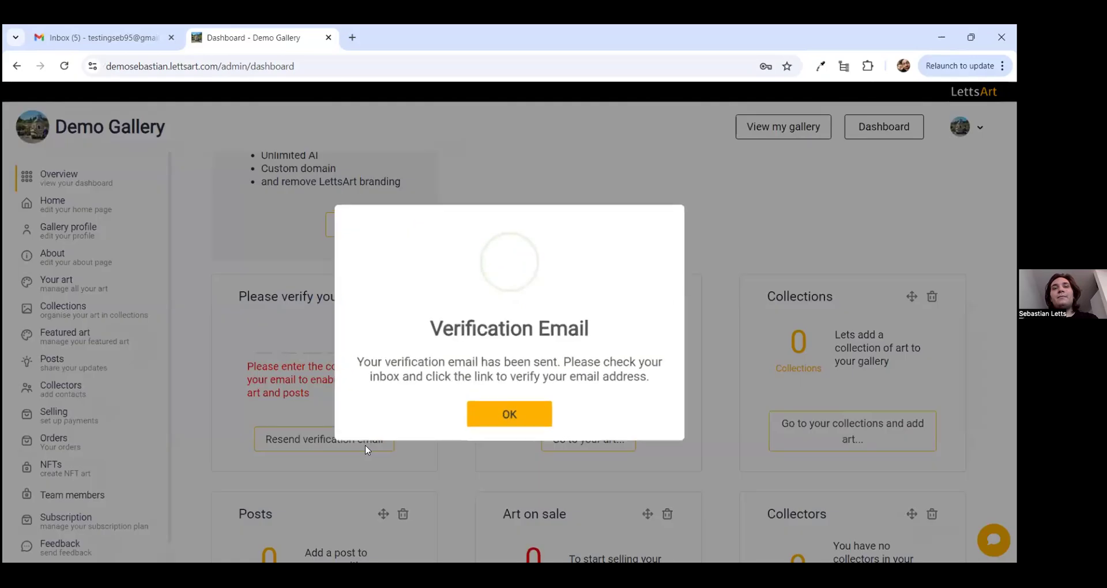
{"action": "left_click", "coordinate": [503, 412]}
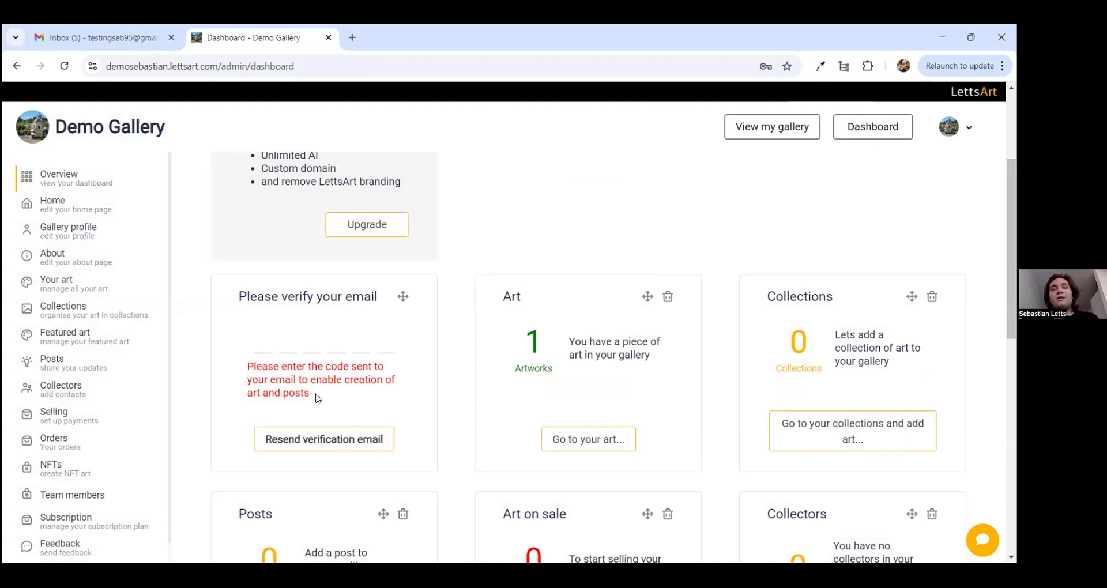
Switch to Gmail, open the newest LettsArt verification email and copy its verification code.
{"action": "left_click", "coordinate": [112, 37]}
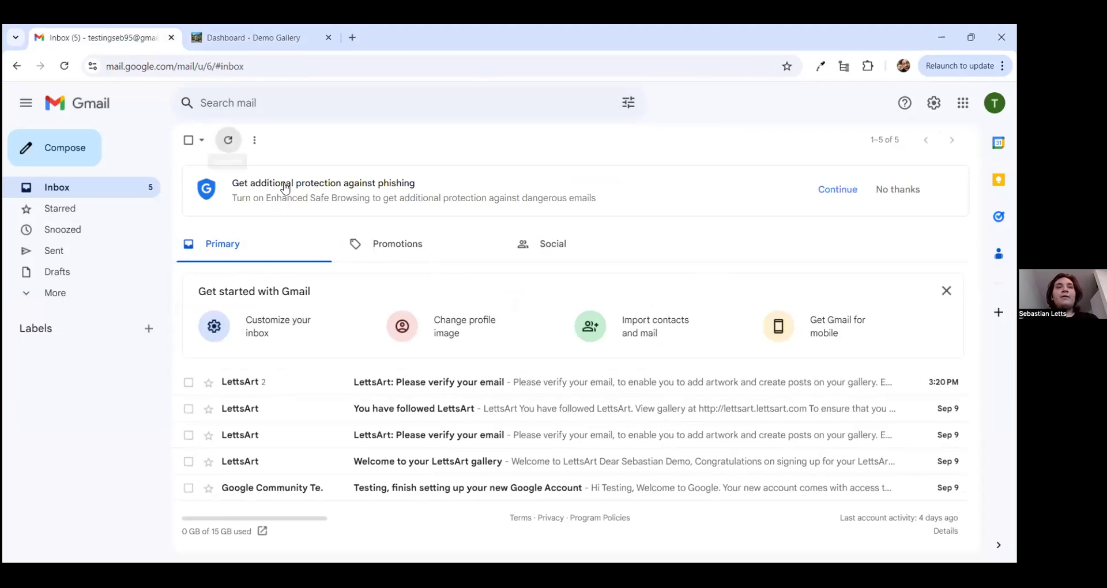
{"action": "left_click", "coordinate": [301, 385]}
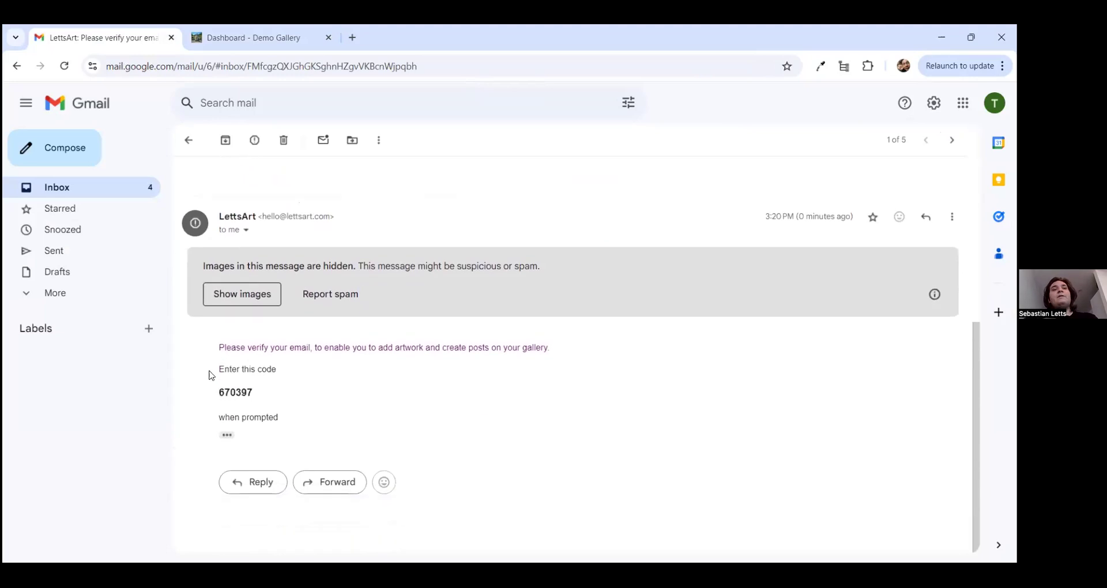
{"action": "double_click", "coordinate": [239, 398]}
{"action": "key", "text": "ctrl+c"}
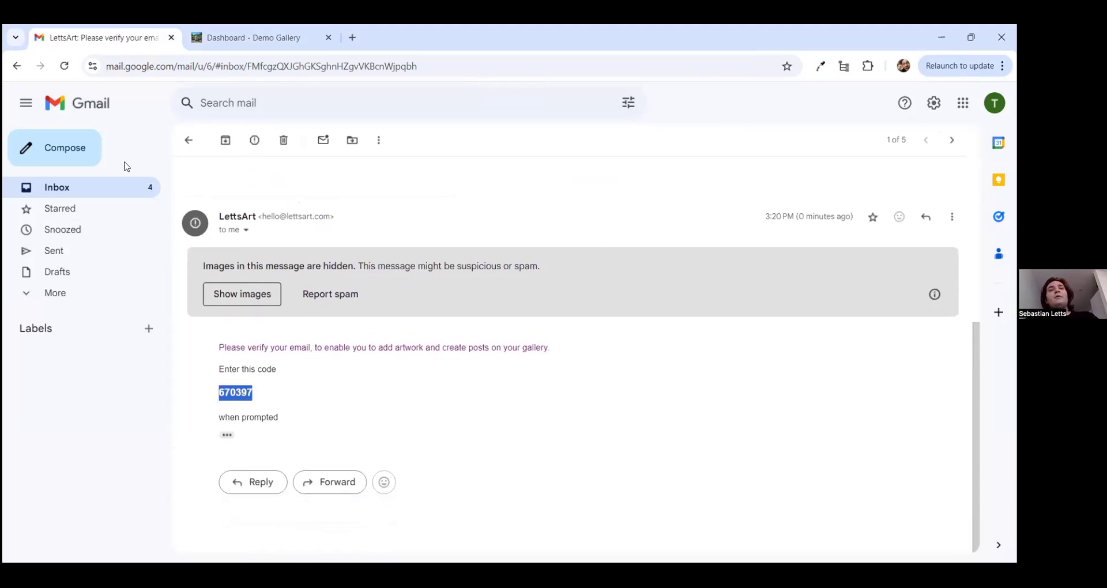
Return to the gallery dashboard and try to verify the email by pasting the verification code into the verification card.
{"action": "left_click", "coordinate": [200, 45]}
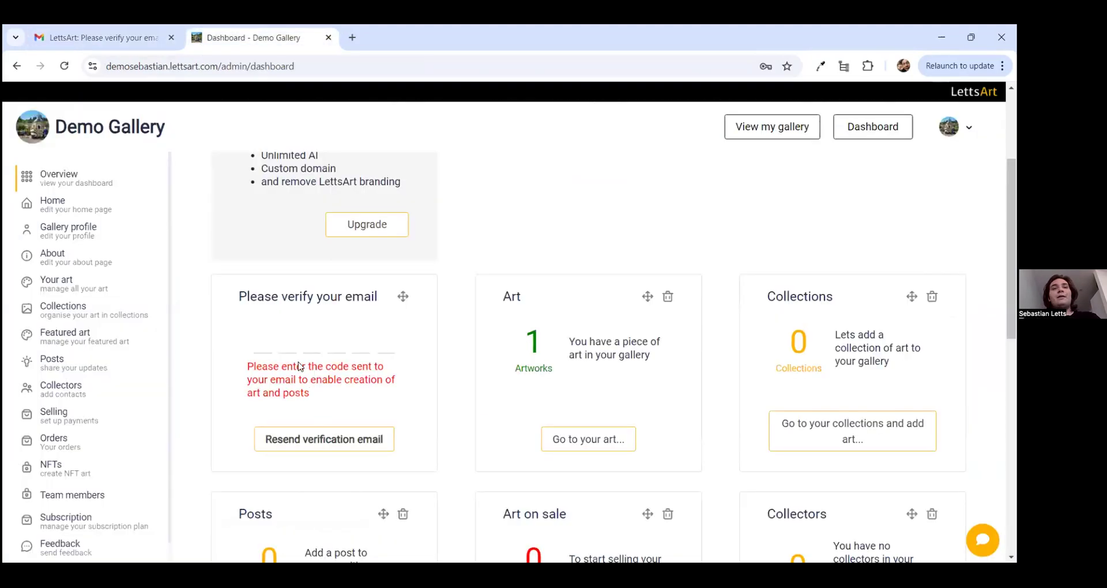
{"action": "left_click", "coordinate": [260, 343]}
{"action": "key", "text": "ctrl+v"}
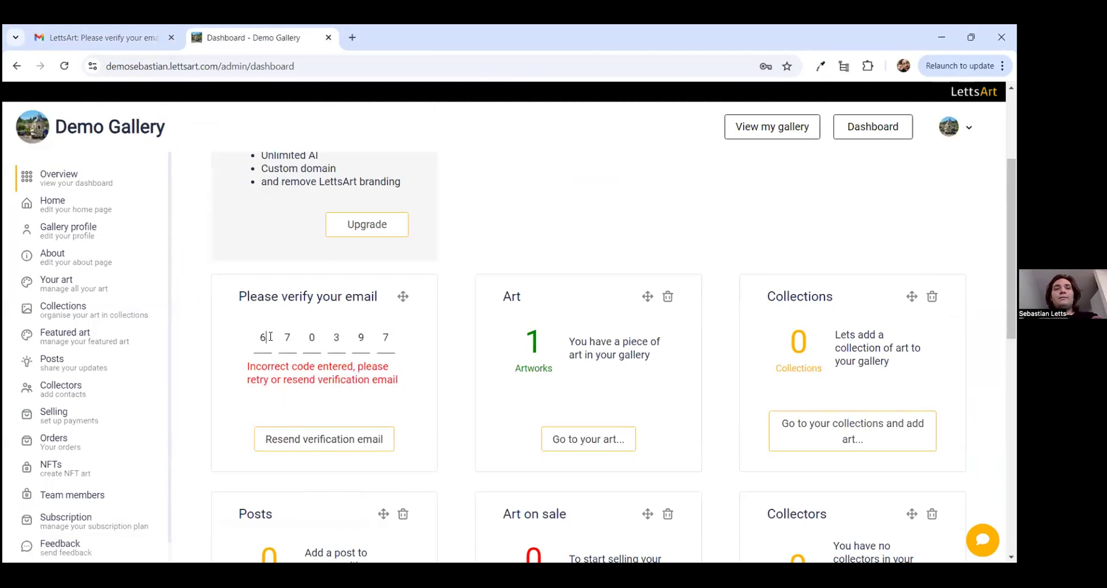
Refresh the Gmail inbox, select the code in the earlier message of the LettsArt verification thread, and return to the dashboard.
{"action": "left_click", "coordinate": [99, 36]}
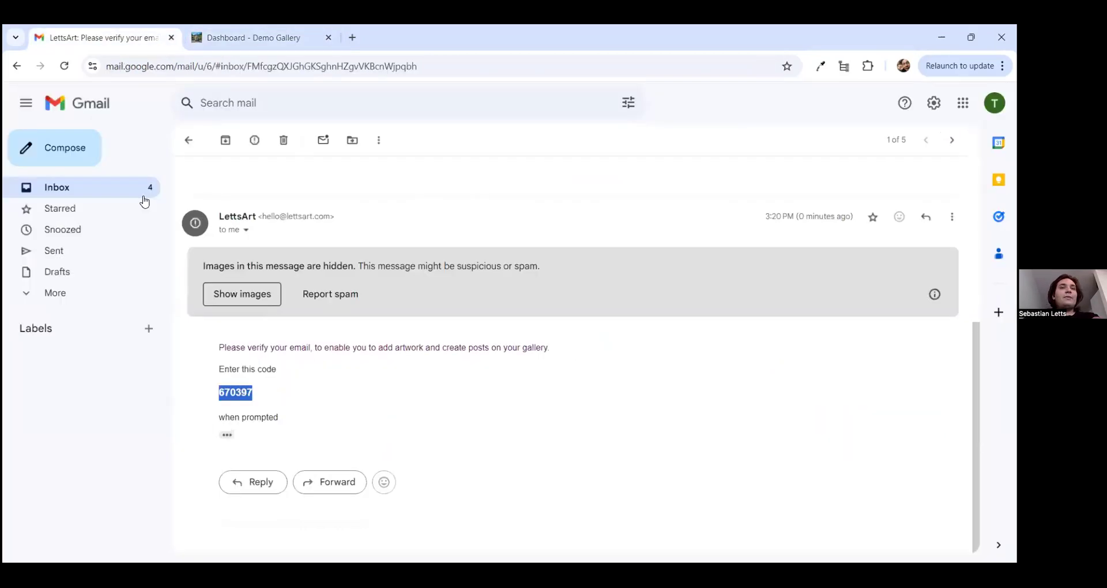
{"action": "left_click", "coordinate": [119, 187]}
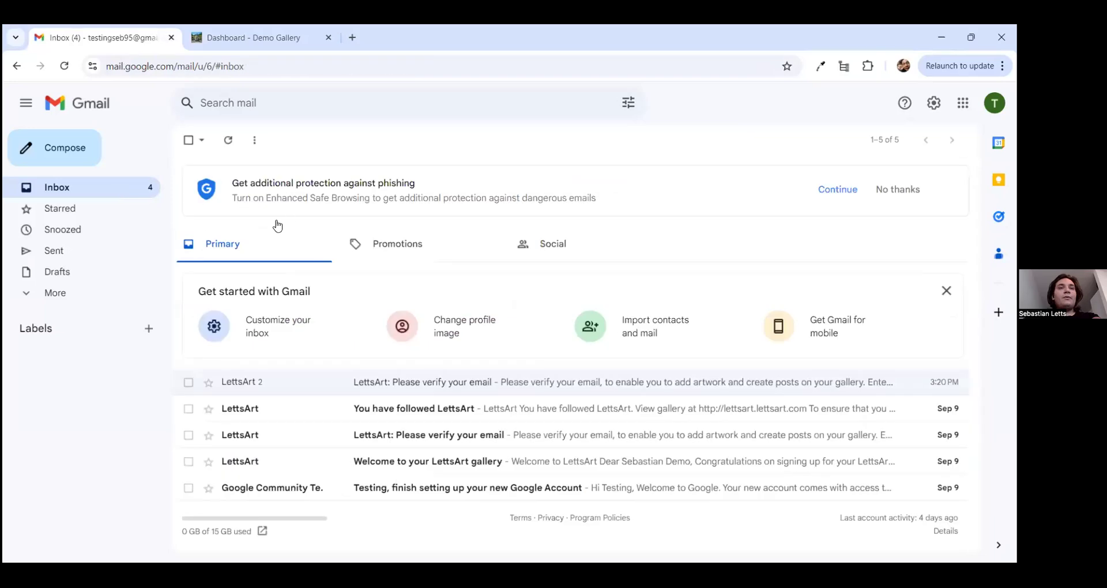
{"action": "left_click", "coordinate": [227, 138]}
{"action": "left_click", "coordinate": [305, 394]}
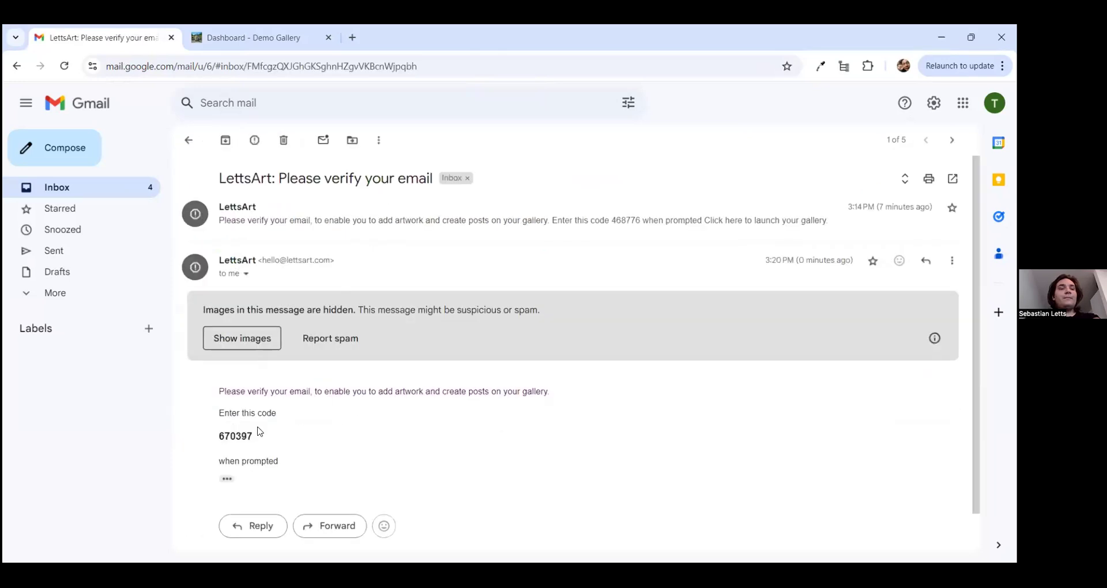
{"action": "left_click", "coordinate": [279, 236]}
{"action": "double_click", "coordinate": [228, 379]}
{"action": "left_click", "coordinate": [208, 39]}
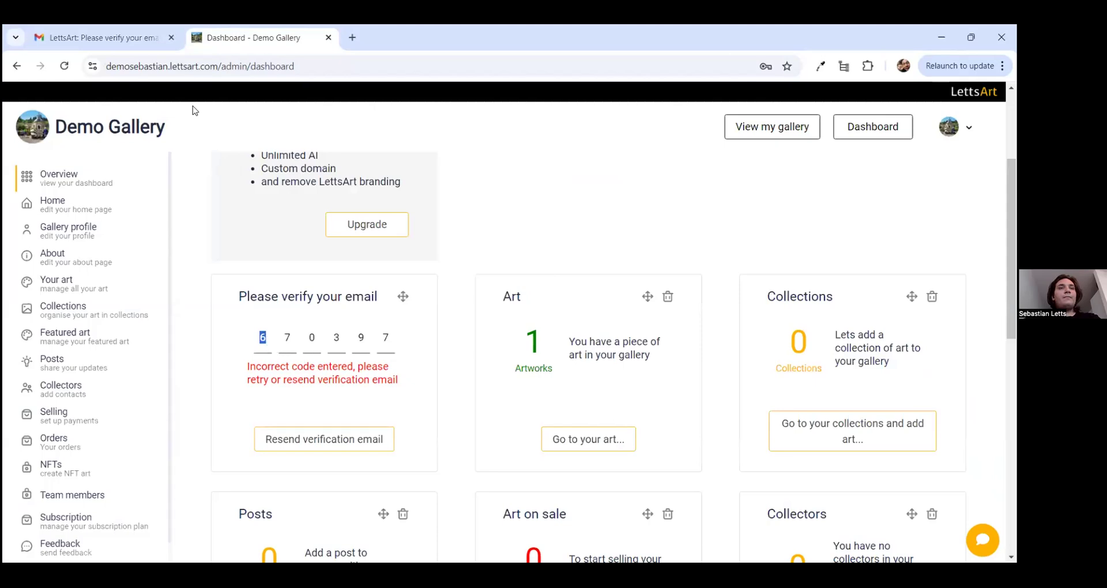
Go back to the Gmail inbox and refresh it to check for a newer verification email.
{"action": "left_click", "coordinate": [115, 40]}
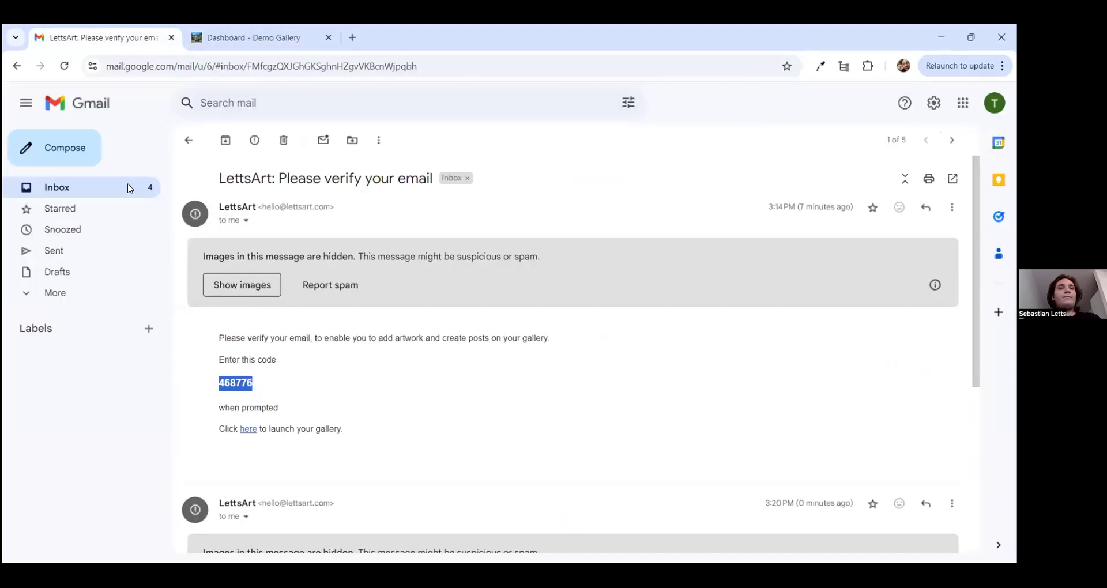
{"action": "left_click", "coordinate": [132, 186]}
{"action": "left_click", "coordinate": [226, 145]}
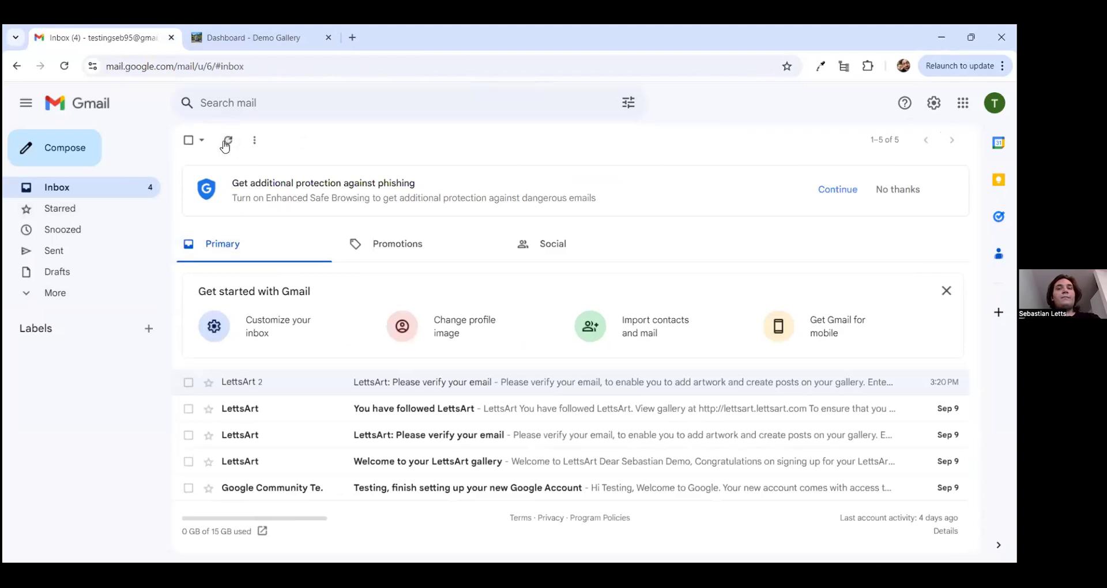
Switch to the gallery dashboard and clear every digit of the code from the email verification card.
{"action": "left_click", "coordinate": [202, 37]}
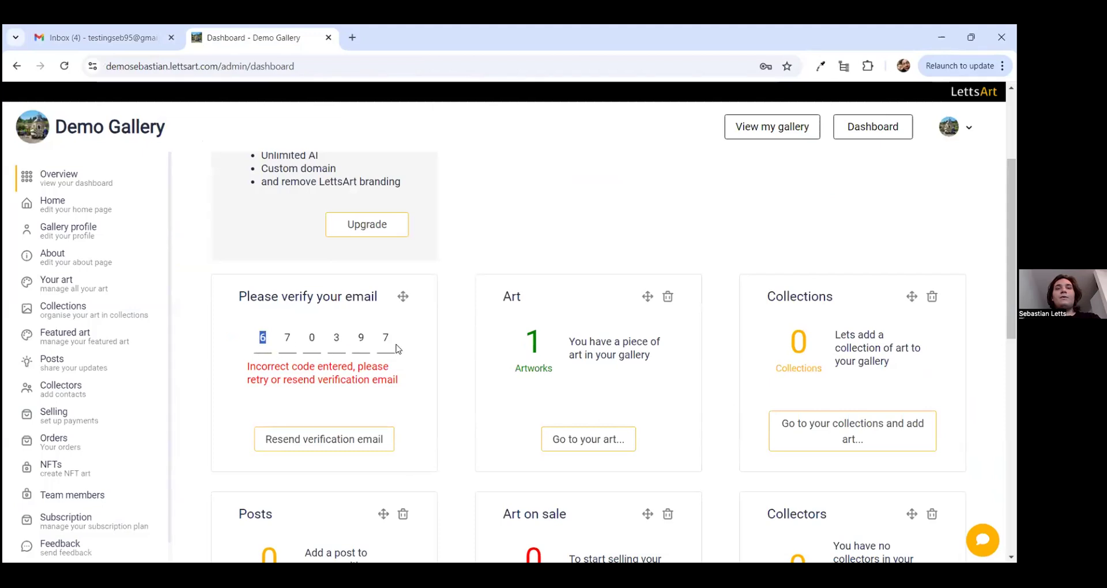
{"action": "key", "text": "BackSpace"}
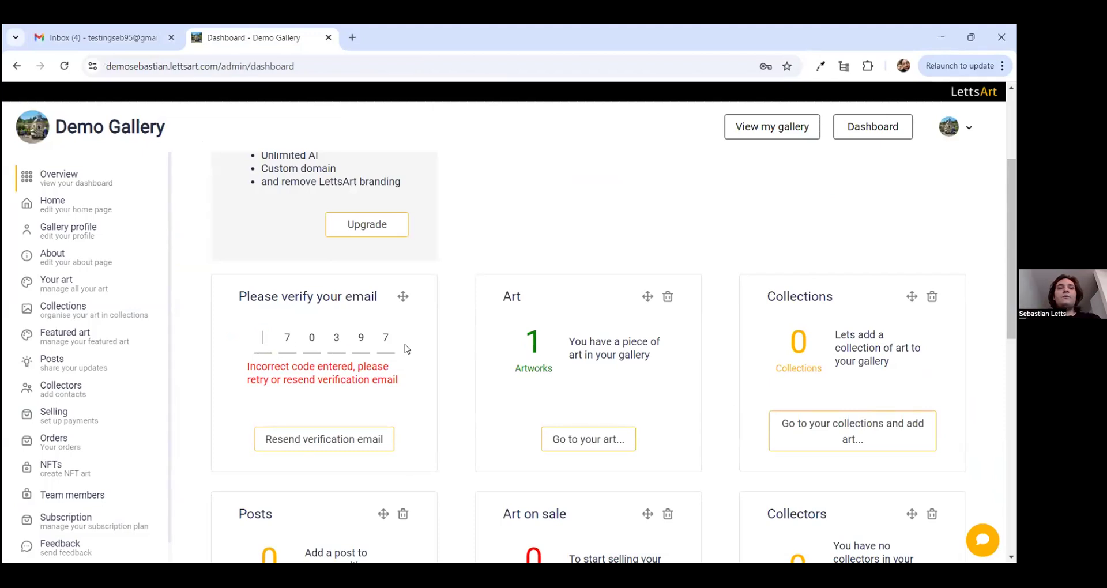
{"action": "left_click", "coordinate": [293, 337]}
{"action": "key", "text": "BackSpace"}
{"action": "key", "text": "BackSpace"}
{"action": "key", "text": "BackSpace"}
{"action": "key", "text": "BackSpace"}
{"action": "key", "text": "BackSpace"}
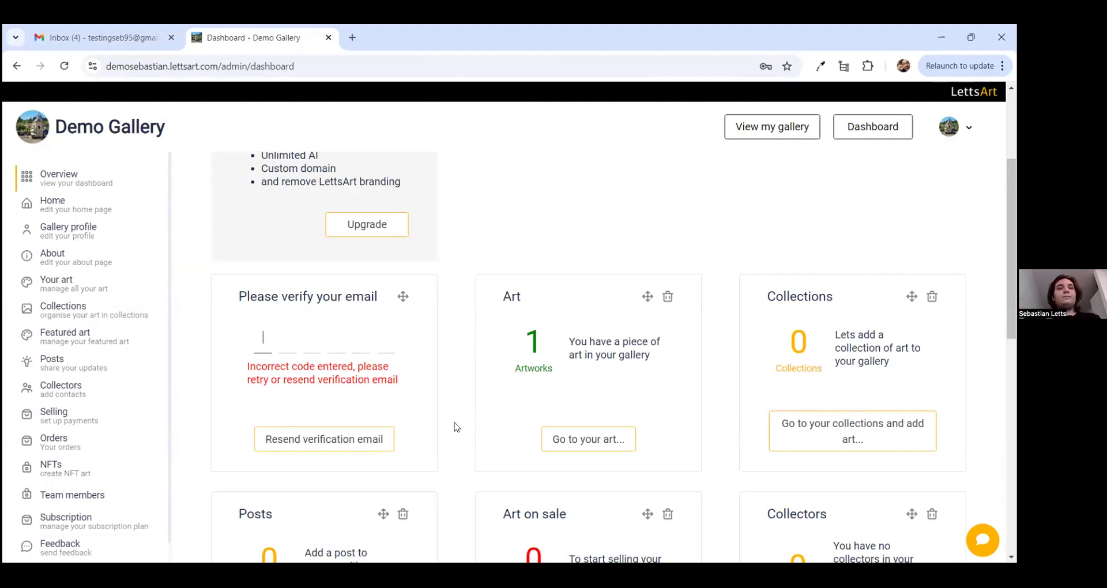
{"action": "scroll", "coordinate": [458, 449], "scroll_direction": "down", "scroll_amount": 2}
{"action": "scroll", "coordinate": [458, 449], "scroll_direction": "down", "scroll_amount": 1}
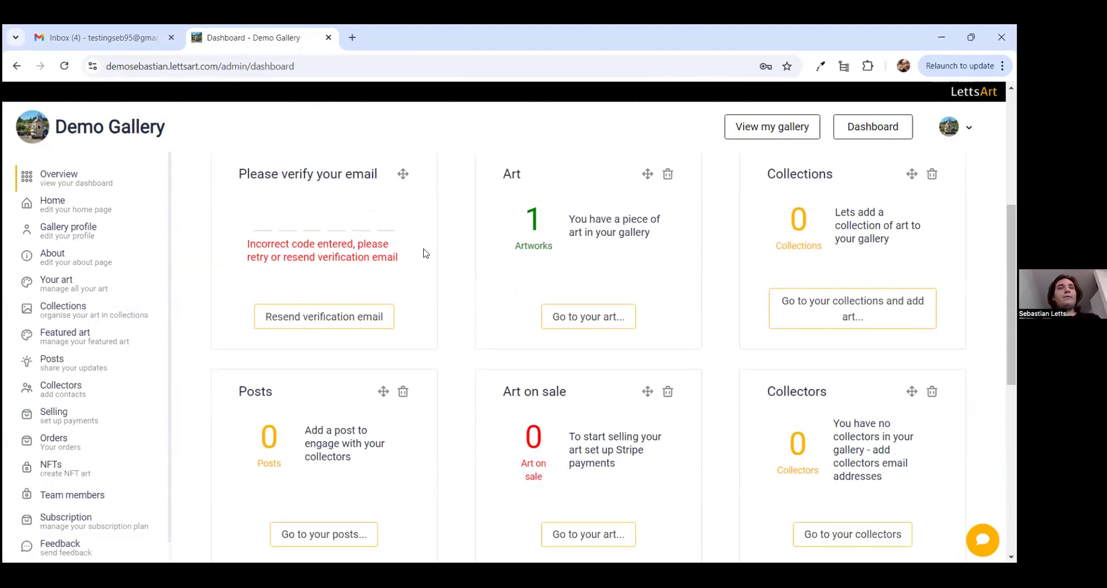
Switch back to Gmail and refresh the inbox twice to look for another LettsArt verification email.
{"action": "left_click", "coordinate": [75, 39]}
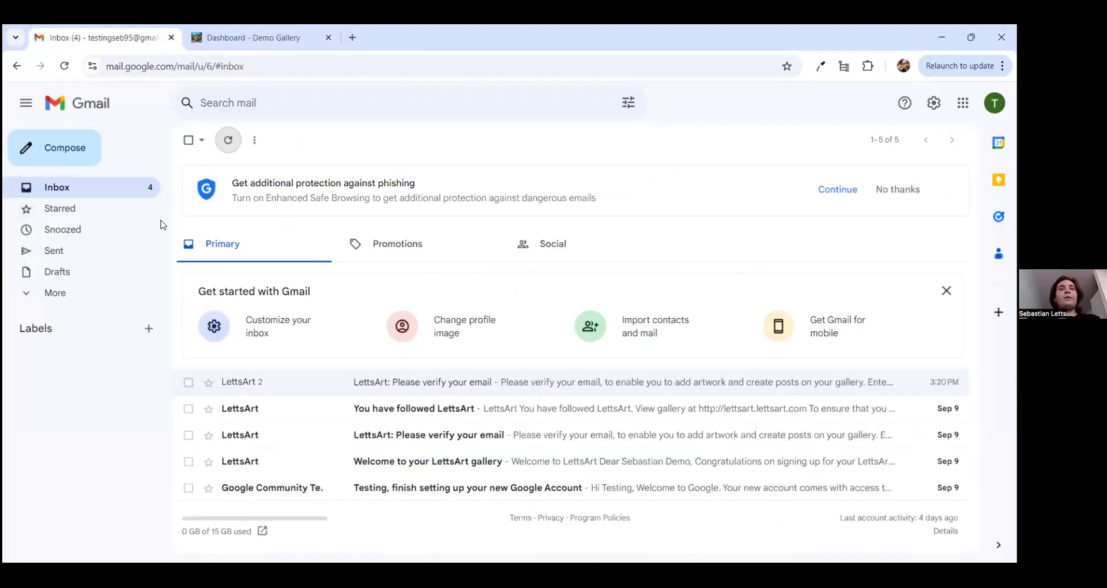
{"action": "left_click", "coordinate": [231, 141]}
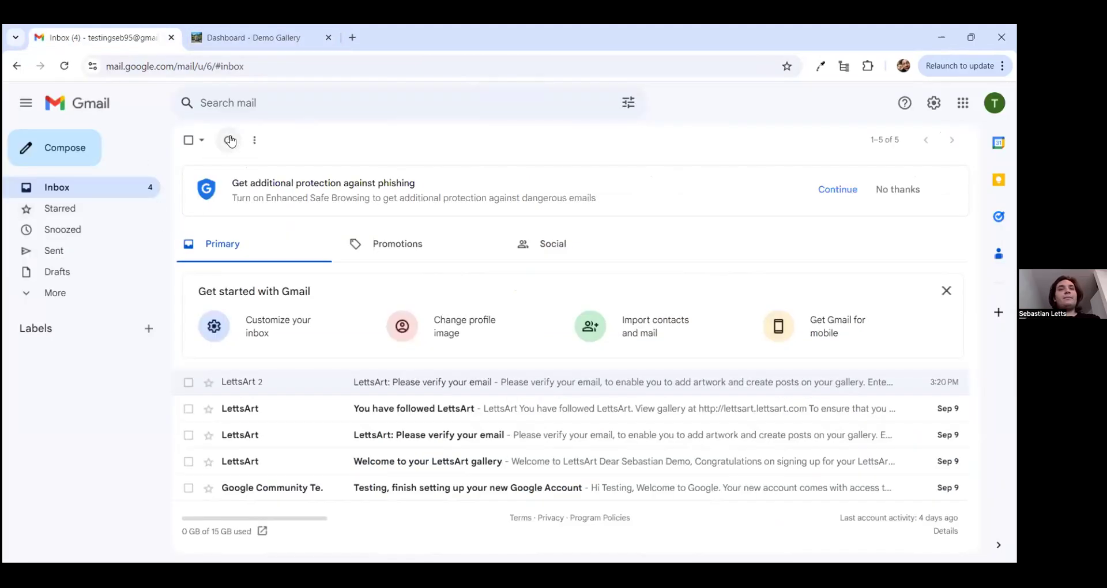
{"action": "left_click", "coordinate": [231, 142]}
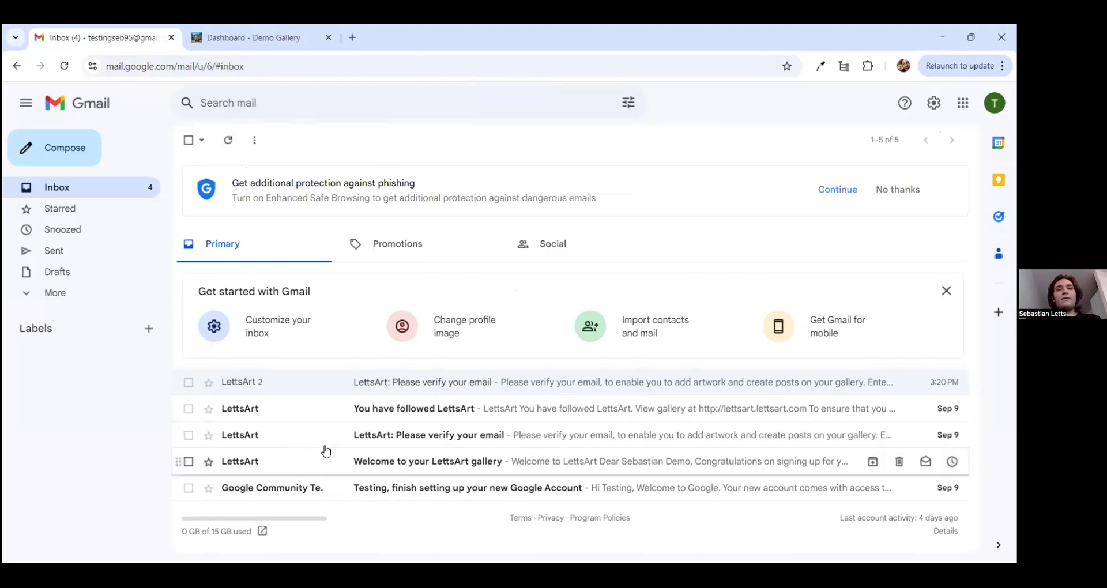
Open the "Welcome to your LettsArt gallery" email and read through its getting-started tips.
{"action": "left_click", "coordinate": [301, 462]}
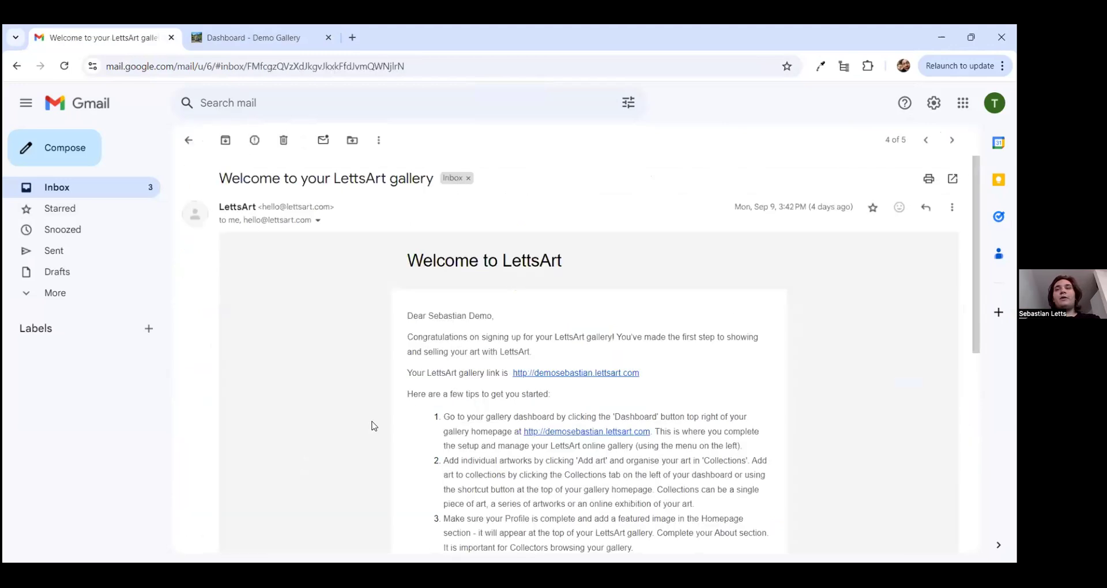
{"action": "scroll", "coordinate": [411, 401], "scroll_direction": "down", "scroll_amount": 3}
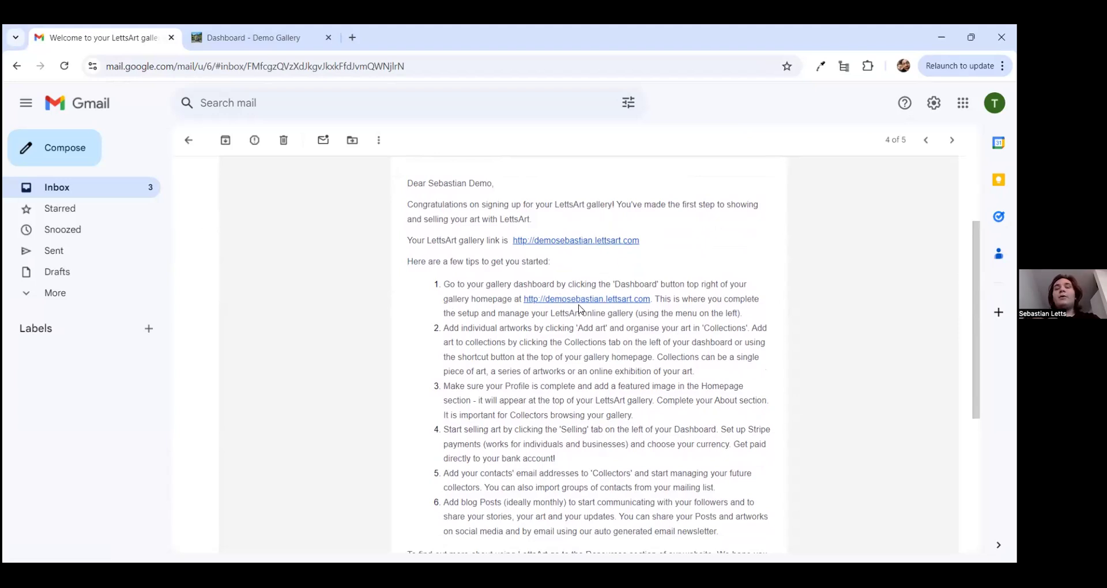
{"action": "scroll", "coordinate": [610, 343], "scroll_direction": "down", "scroll_amount": 1}
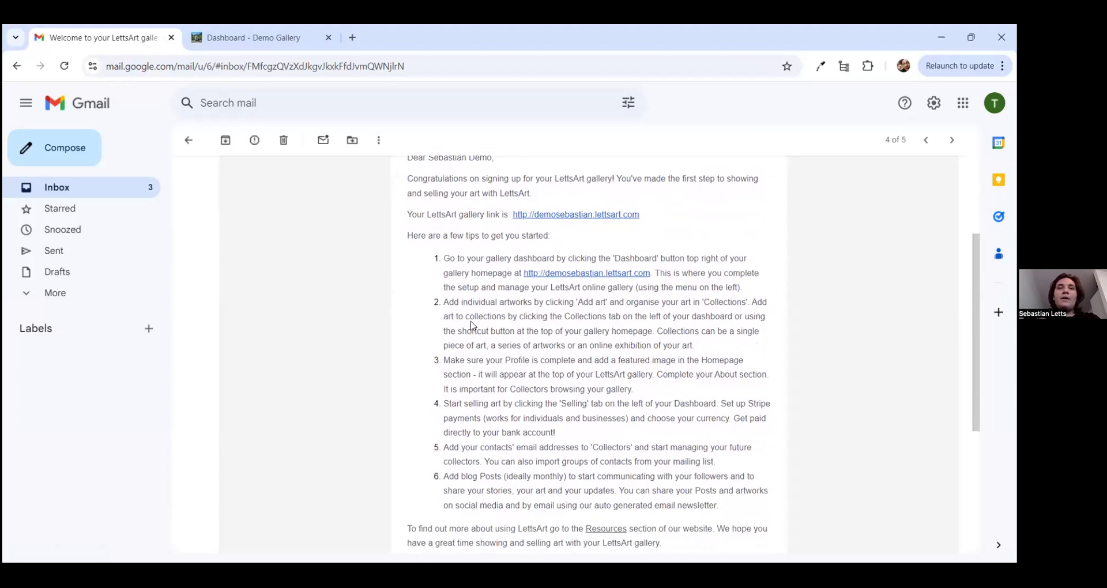
{"action": "scroll", "coordinate": [472, 323], "scroll_direction": "down", "scroll_amount": 1}
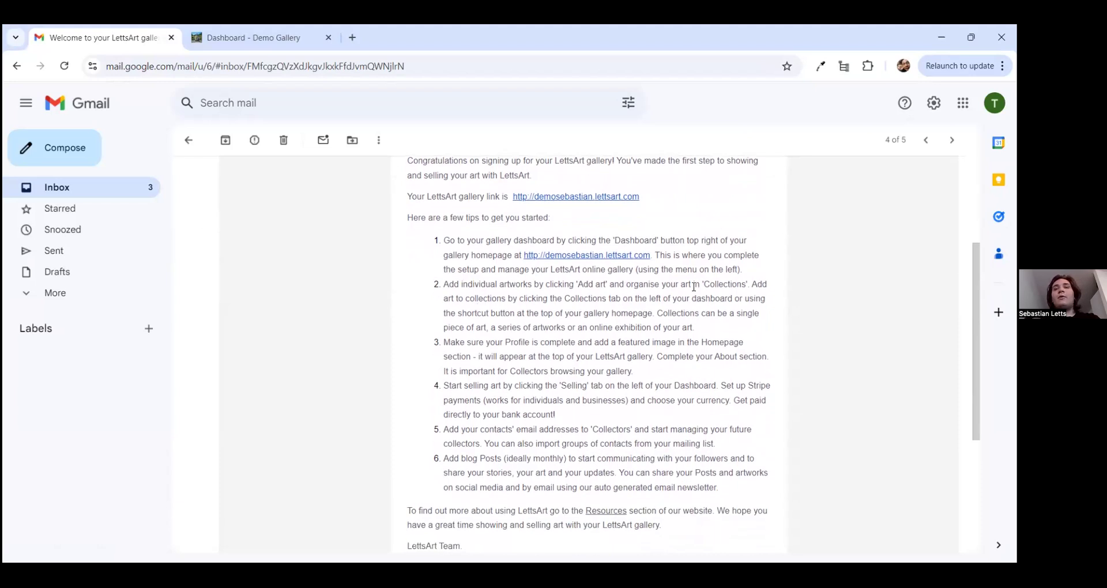
{"action": "scroll", "coordinate": [470, 315], "scroll_direction": "down", "scroll_amount": 1}
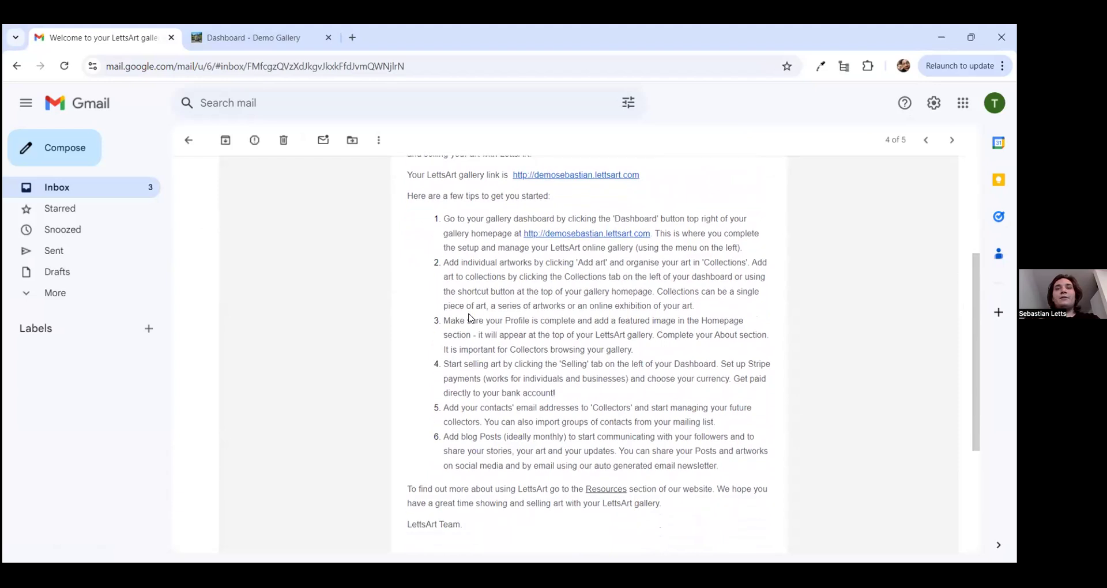
{"action": "scroll", "coordinate": [510, 322], "scroll_direction": "down", "scroll_amount": 1}
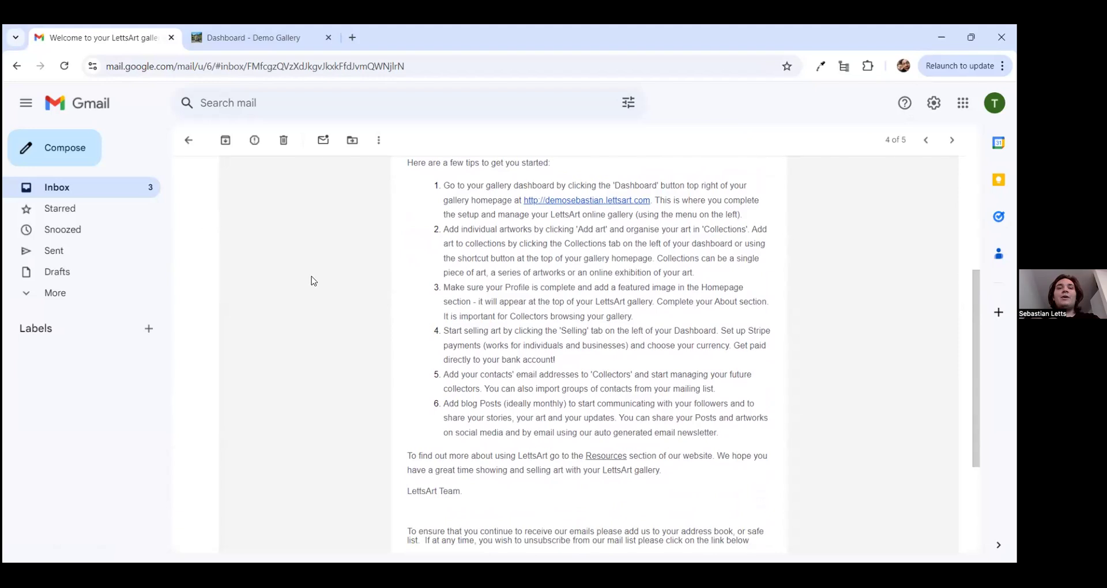
View the "You have followed LettsArt" email from the inbox and return to the message list.
{"action": "left_click", "coordinate": [95, 199]}
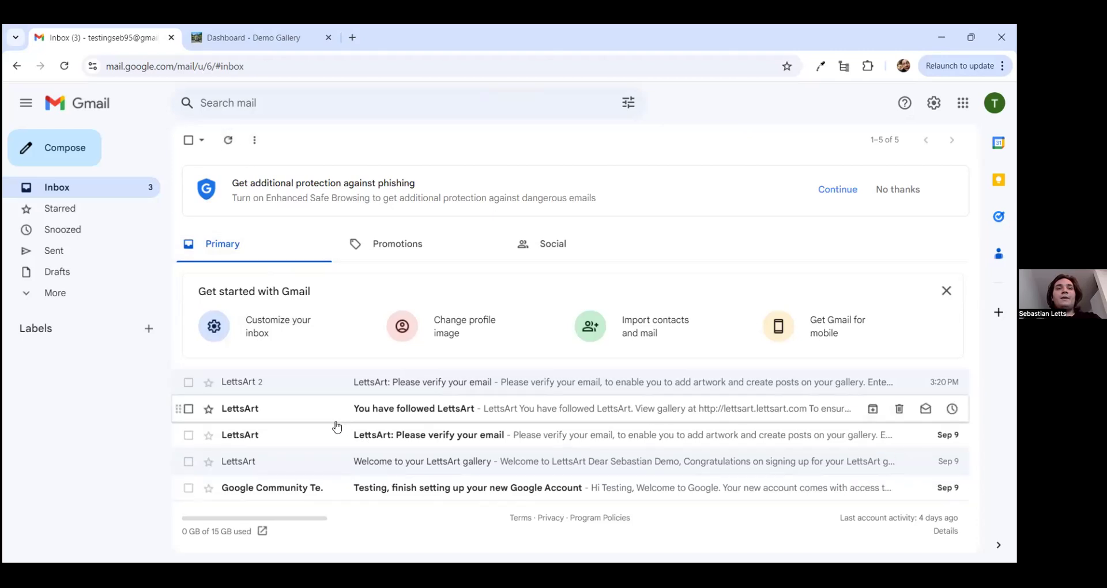
{"action": "left_click", "coordinate": [317, 411]}
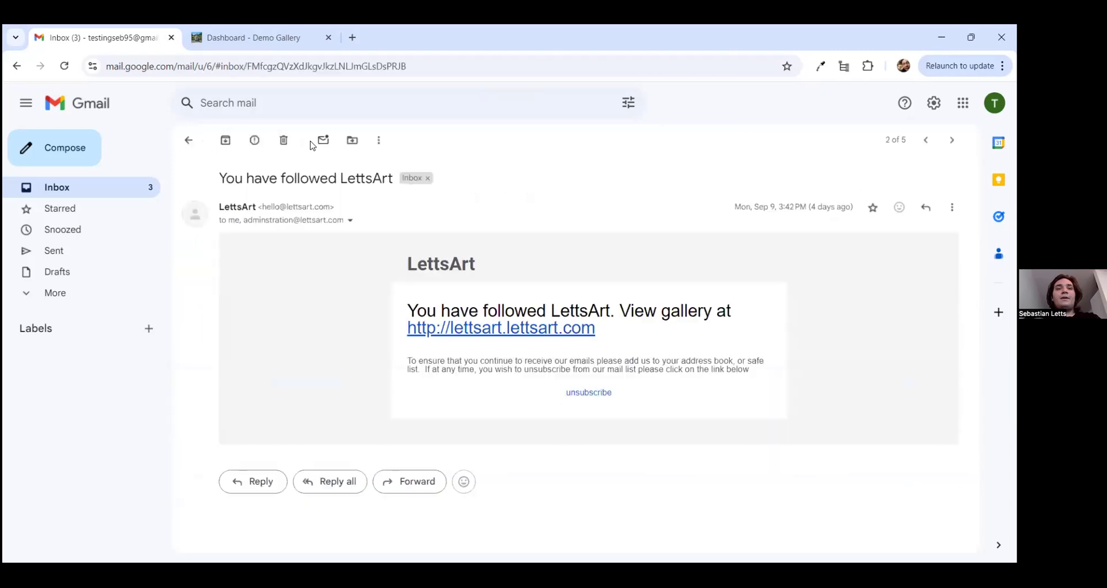
{"action": "left_click", "coordinate": [134, 188]}
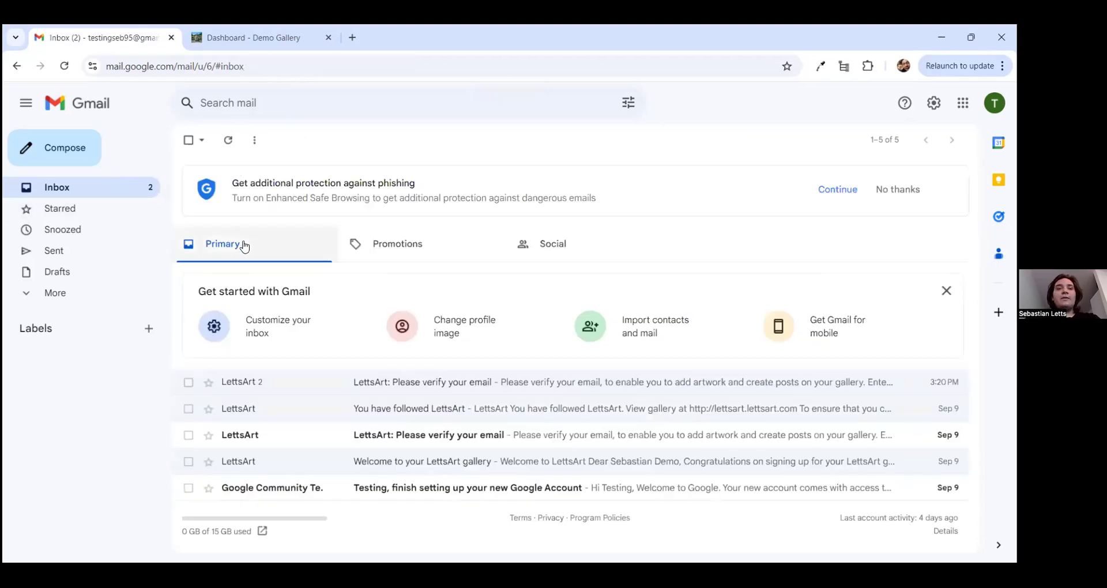
Open the September 9 "LettsArt: Please verify your email" message and copy its verification code.
{"action": "left_click", "coordinate": [303, 441]}
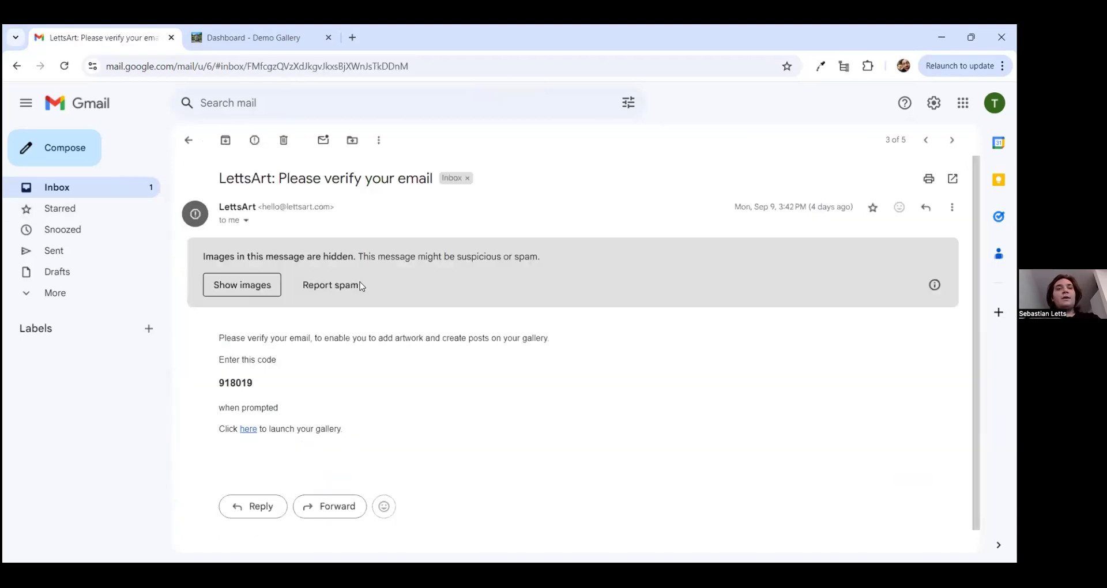
{"action": "double_click", "coordinate": [233, 381]}
{"action": "key", "text": "ctrl+c"}
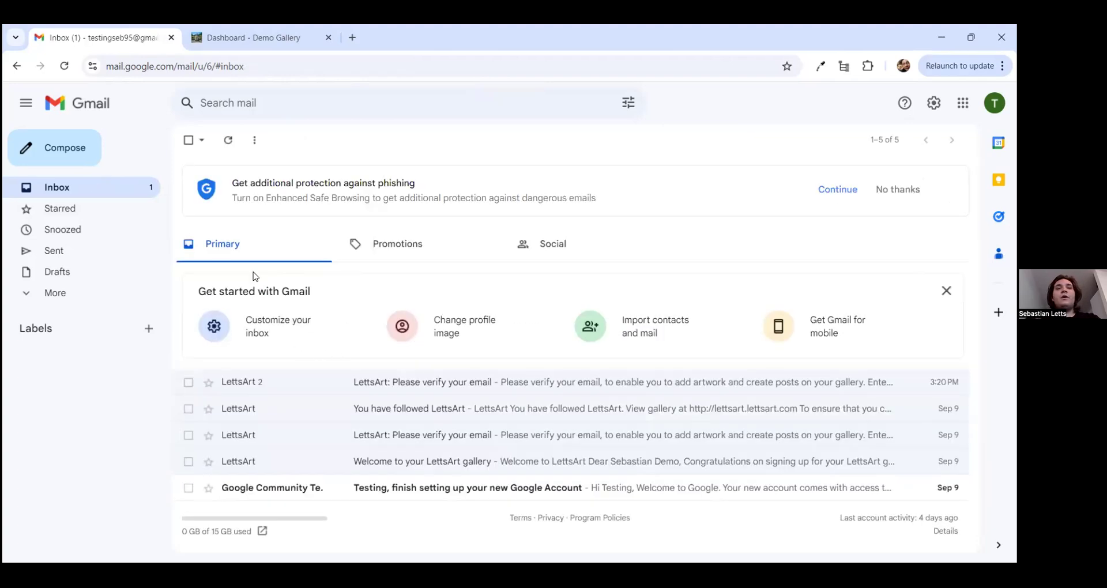
Switch to the gallery dashboard, paste the verification code into the email verification card and acknowledge the confirmation.
{"action": "left_click", "coordinate": [243, 37]}
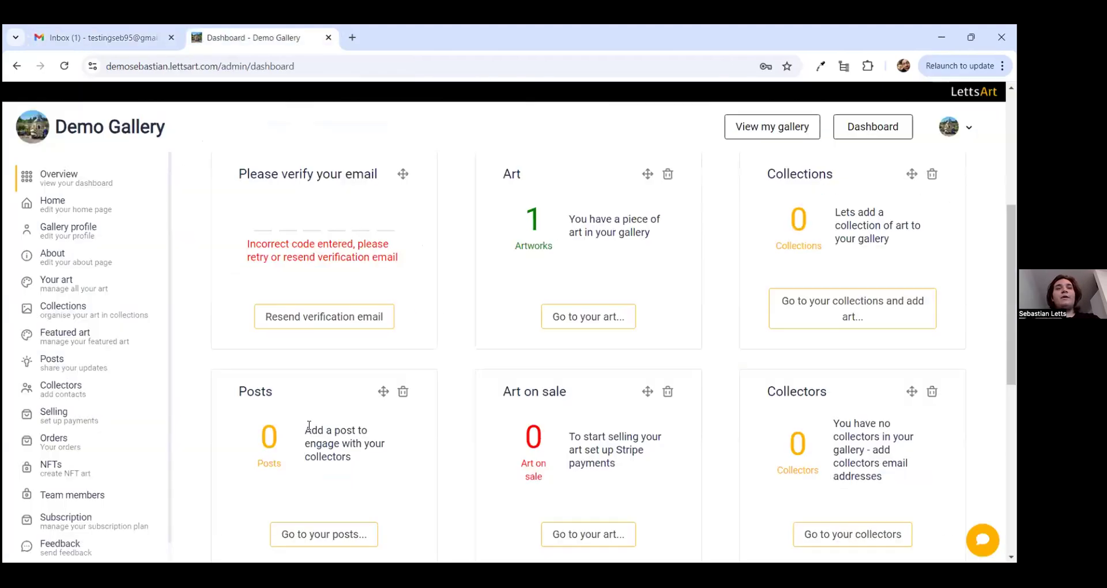
{"action": "left_click", "coordinate": [257, 228]}
{"action": "key", "text": "ctrl+v"}
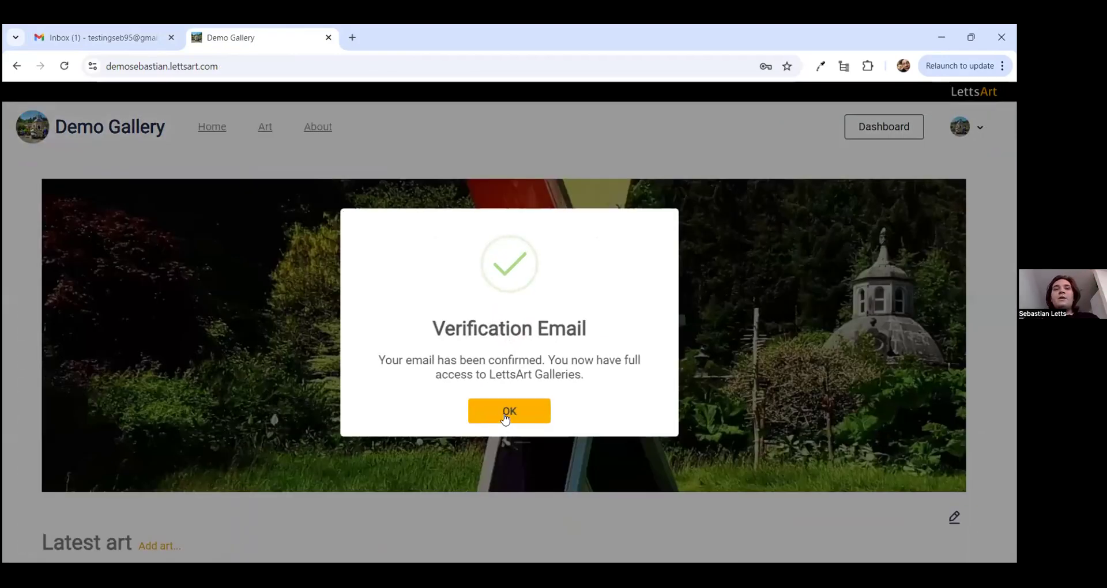
{"action": "left_click", "coordinate": [502, 416]}
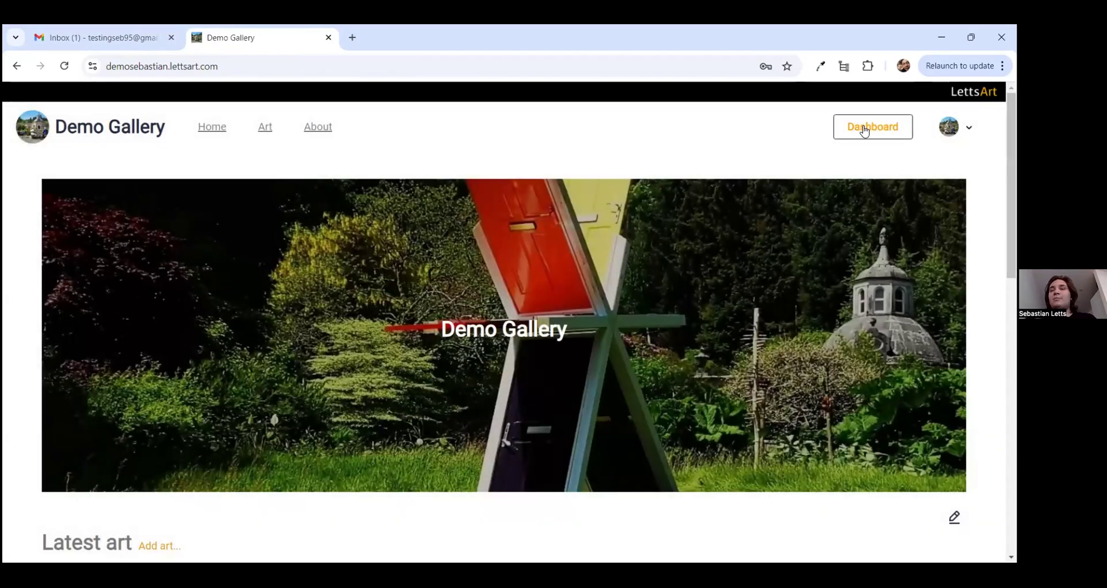
Return to the gallery dashboard and look at the artwork count on the Art panel.
{"action": "left_click", "coordinate": [862, 127]}
{"action": "scroll", "coordinate": [358, 300], "scroll_direction": "down", "scroll_amount": 2}
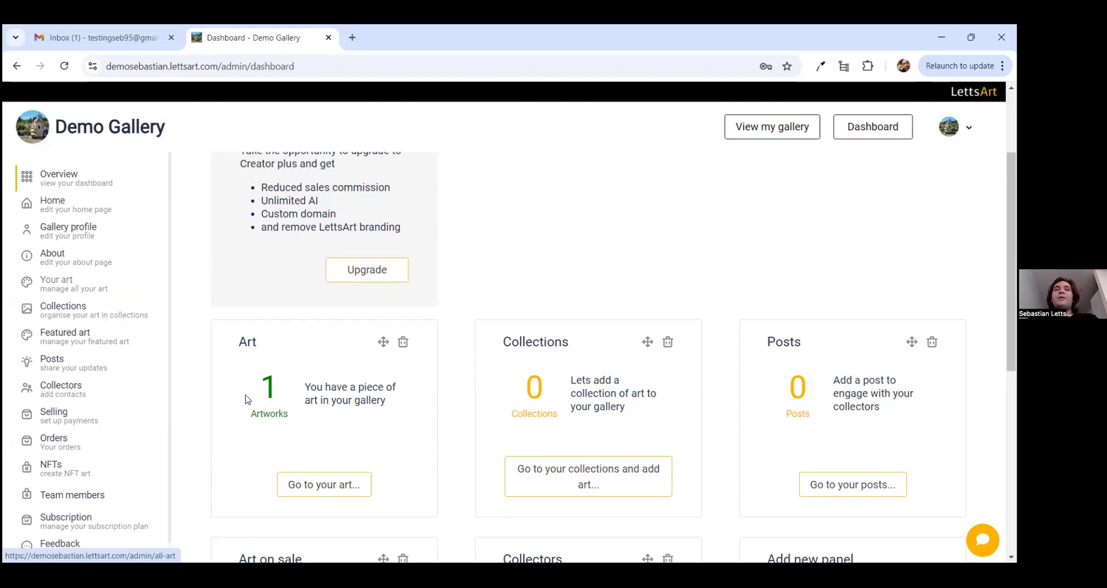
{"action": "left_click_drag", "start_coordinate": [260, 386], "coordinate": [285, 409]}
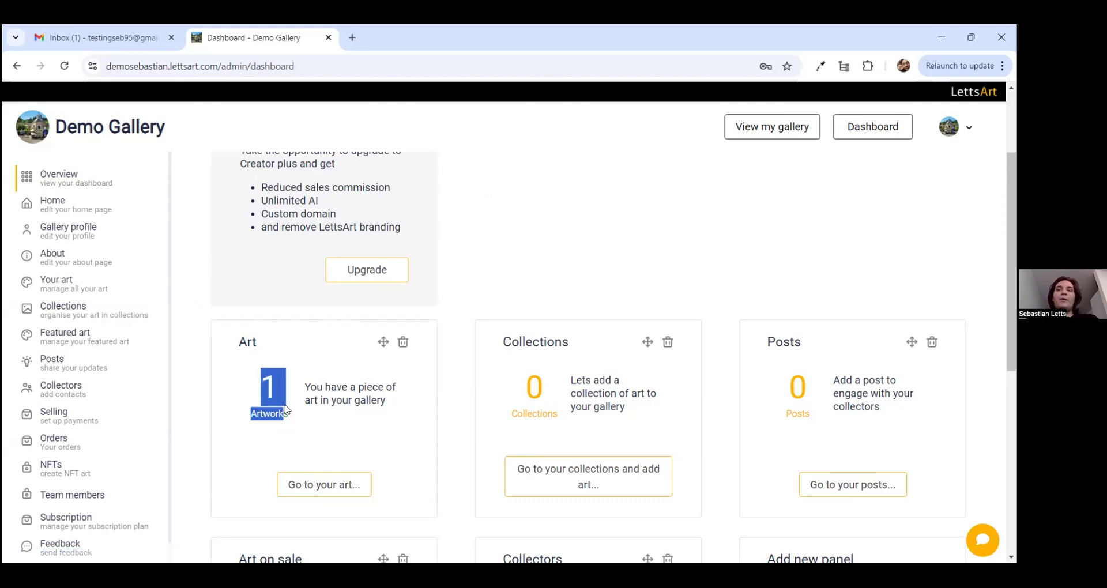
{"action": "left_click", "coordinate": [285, 408]}
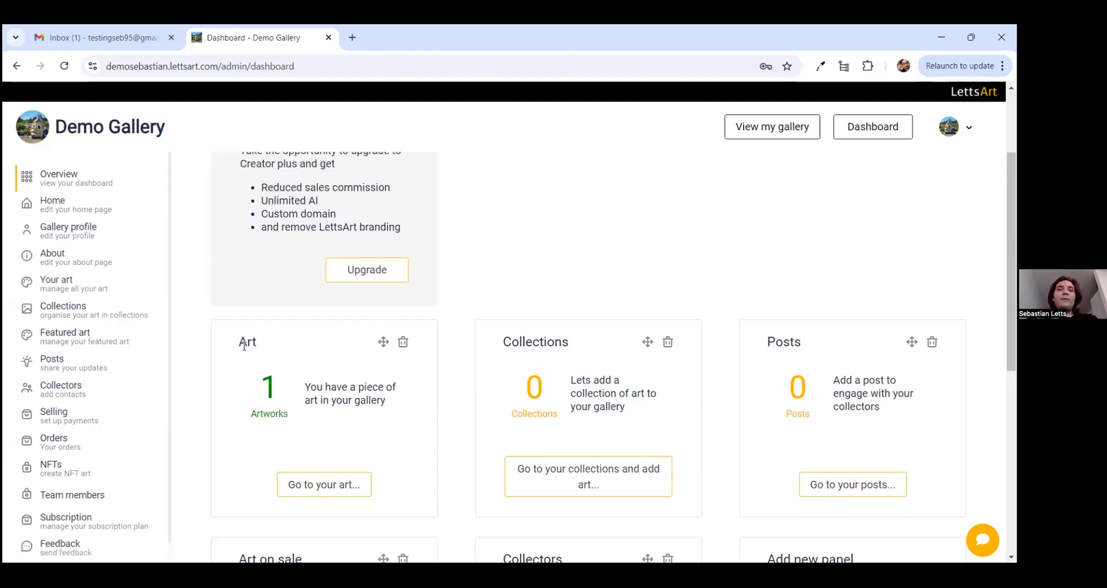
Go to the Your art page, view the edit form of "Demo Artwork" and close it without changes.
{"action": "left_click", "coordinate": [89, 290]}
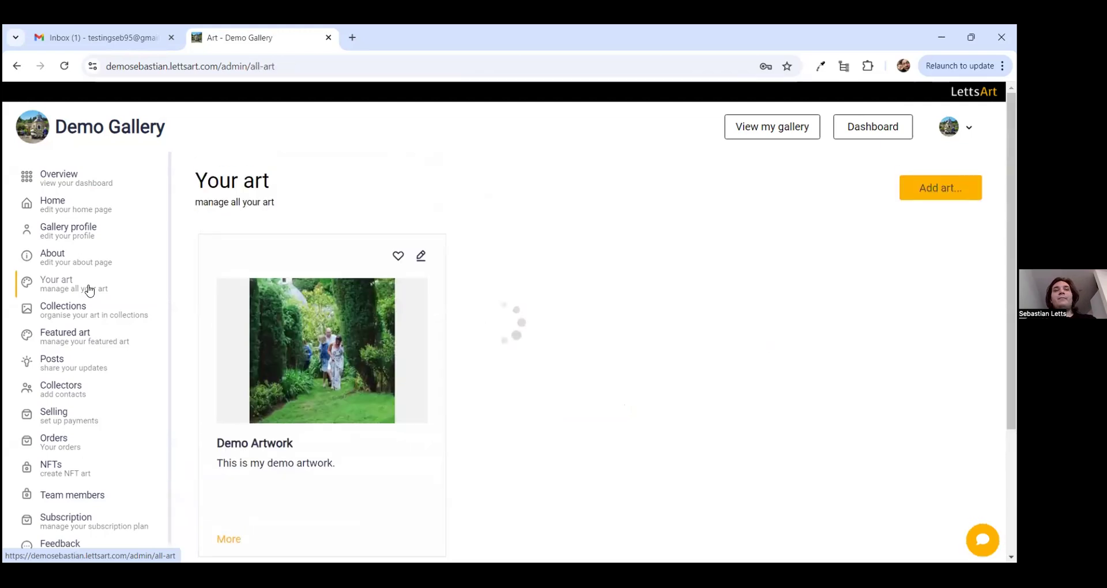
{"action": "scroll", "coordinate": [551, 425], "scroll_direction": "down", "scroll_amount": 1}
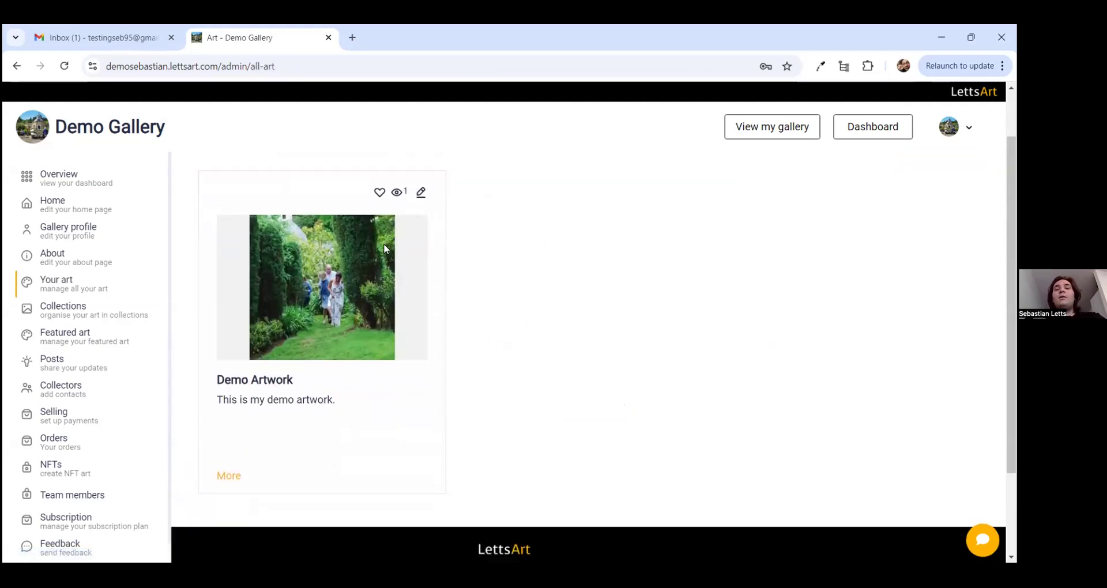
{"action": "left_click", "coordinate": [420, 194]}
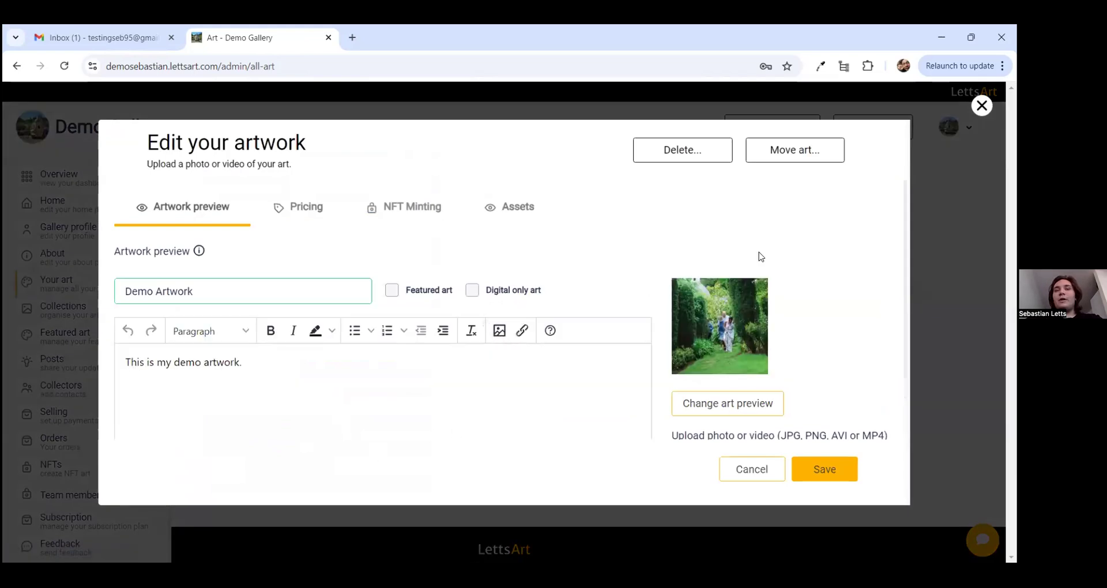
{"action": "left_click", "coordinate": [982, 105]}
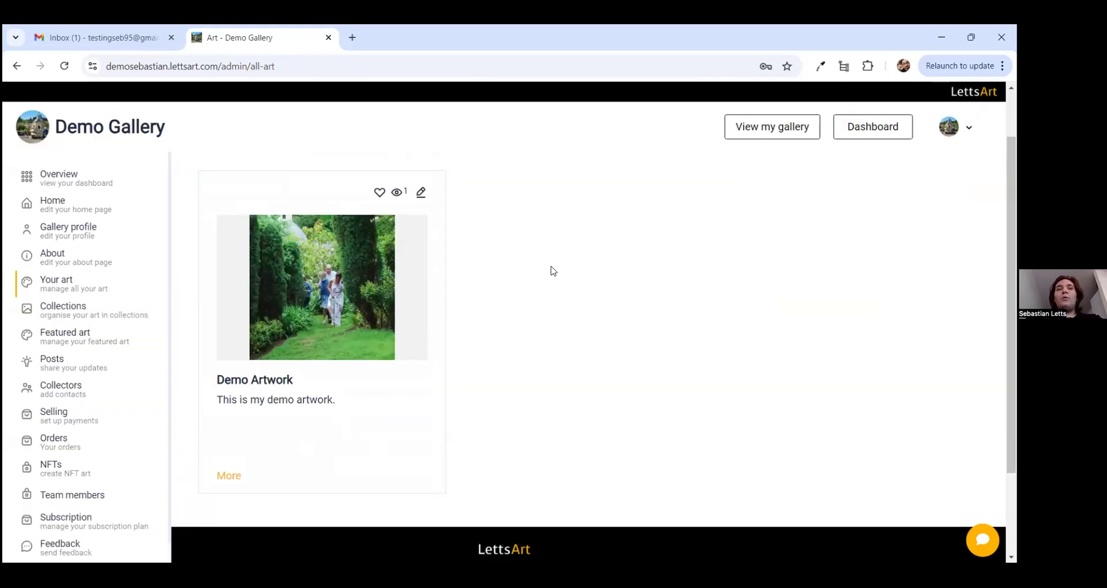
Start adding a new artwork and check which file formats its preview upload accepts.
{"action": "scroll", "coordinate": [552, 271], "scroll_direction": "up", "scroll_amount": 2}
{"action": "scroll", "coordinate": [741, 194], "scroll_direction": "down", "scroll_amount": 1}
{"action": "scroll", "coordinate": [828, 208], "scroll_direction": "up", "scroll_amount": 1}
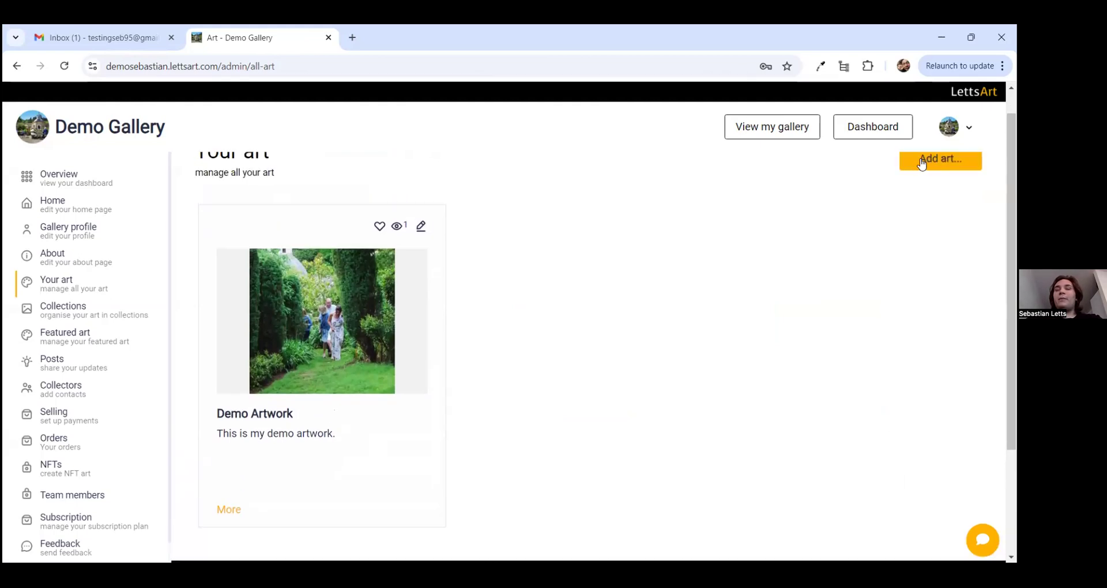
{"action": "left_click", "coordinate": [921, 164]}
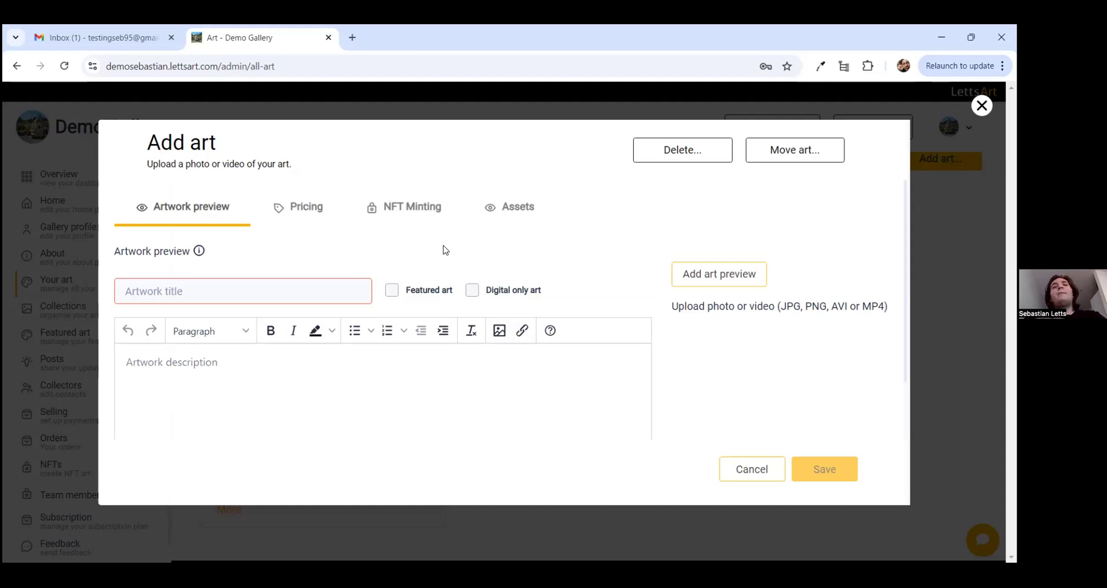
{"action": "left_click", "coordinate": [298, 291]}
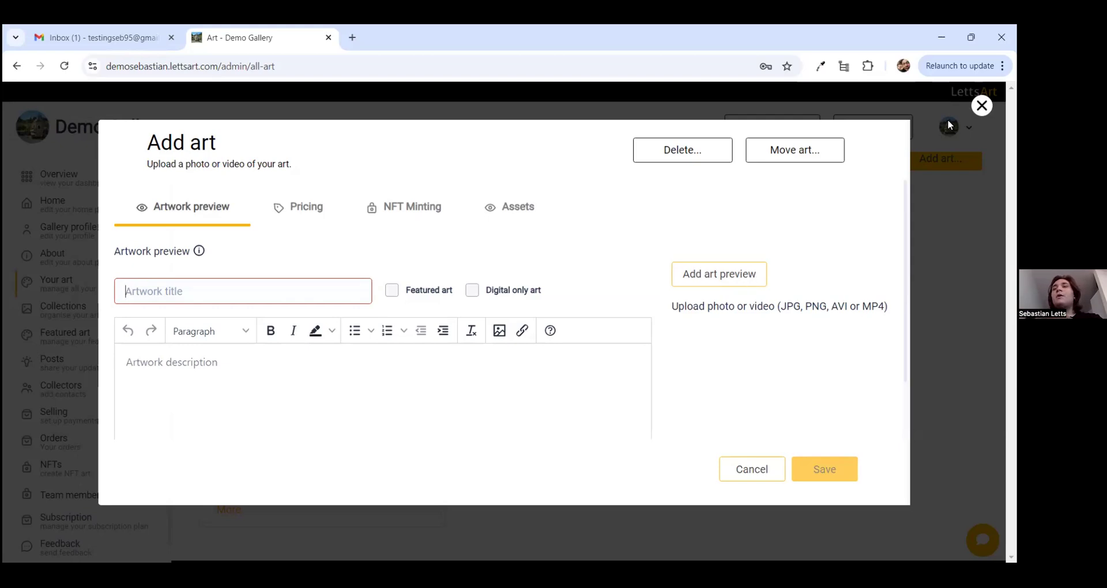
{"action": "left_click_drag", "start_coordinate": [779, 306], "coordinate": [883, 304]}
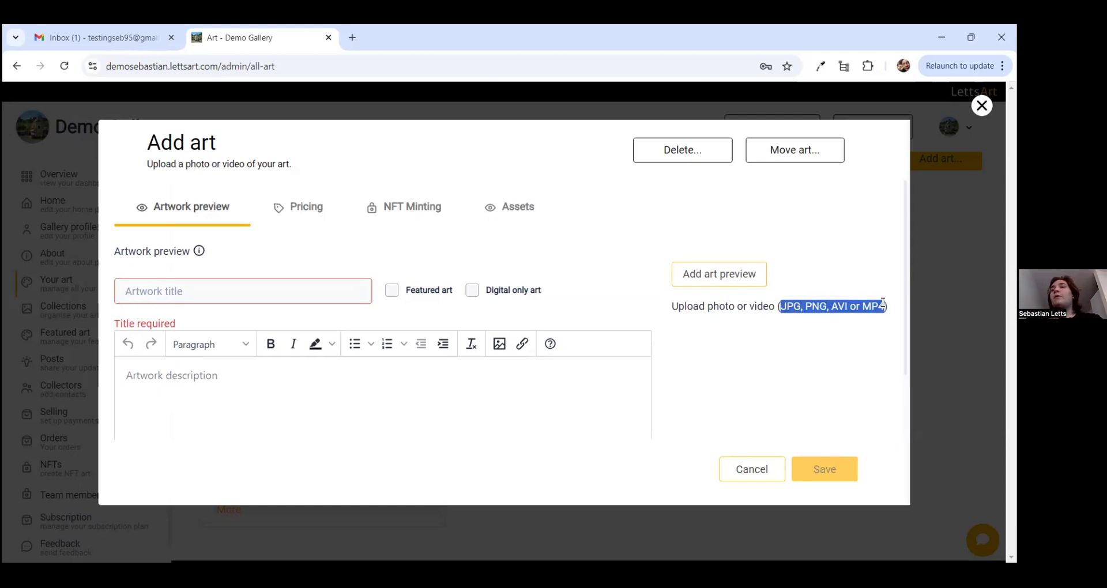
{"action": "double_click", "coordinate": [783, 306]}
Upload IMG_20240831_083706_350 from the Downloads folder as the new artwork's preview.
{"action": "left_click", "coordinate": [721, 283]}
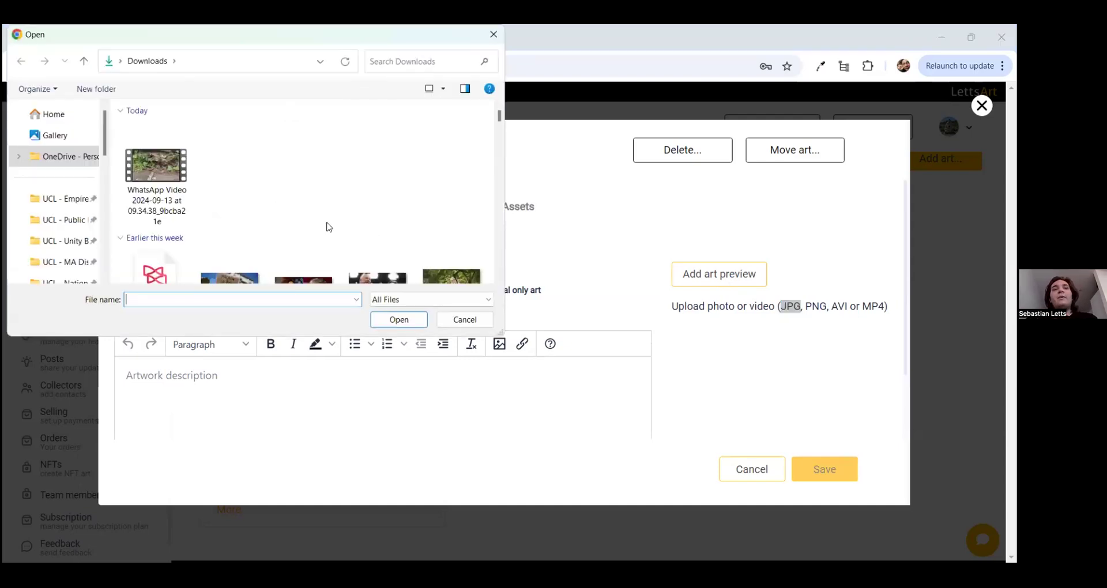
{"action": "scroll", "coordinate": [328, 228], "scroll_direction": "down", "scroll_amount": 1}
{"action": "scroll", "coordinate": [328, 227], "scroll_direction": "down", "scroll_amount": 3}
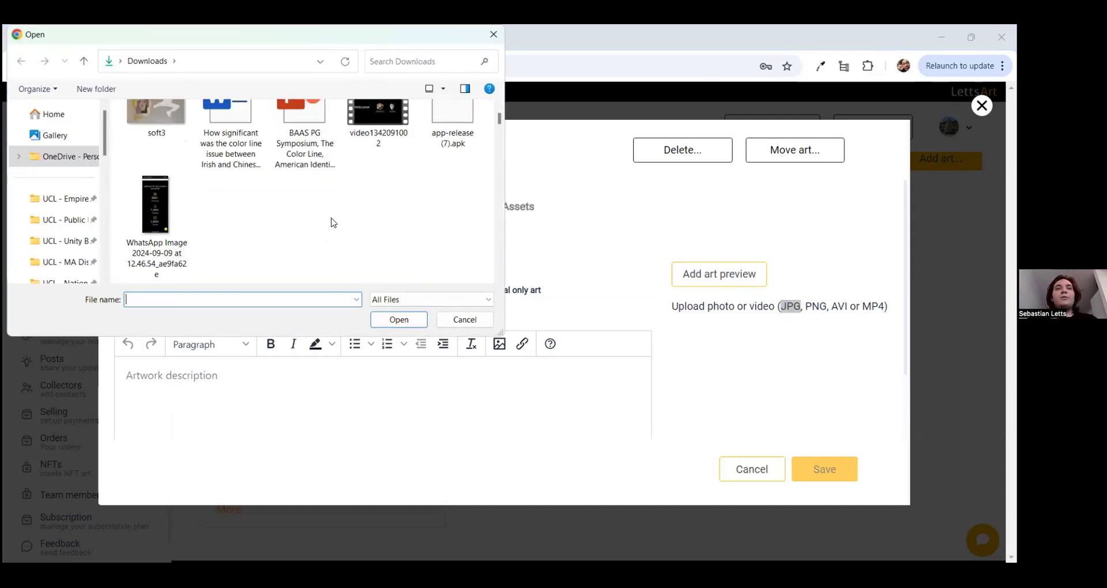
{"action": "scroll", "coordinate": [302, 183], "scroll_direction": "down", "scroll_amount": 2}
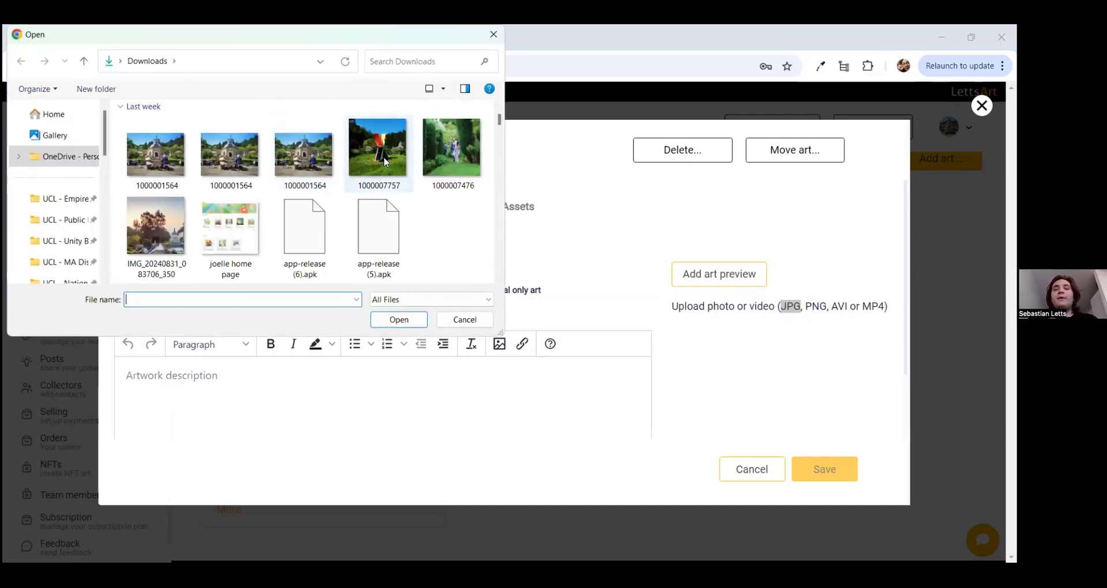
{"action": "left_click", "coordinate": [162, 240]}
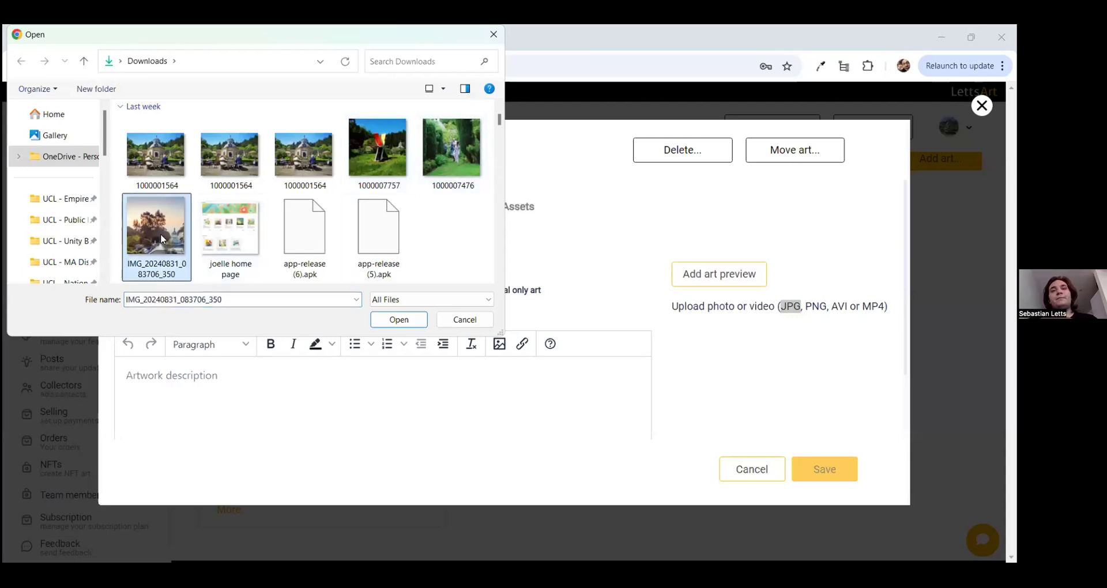
{"action": "double_click", "coordinate": [161, 239]}
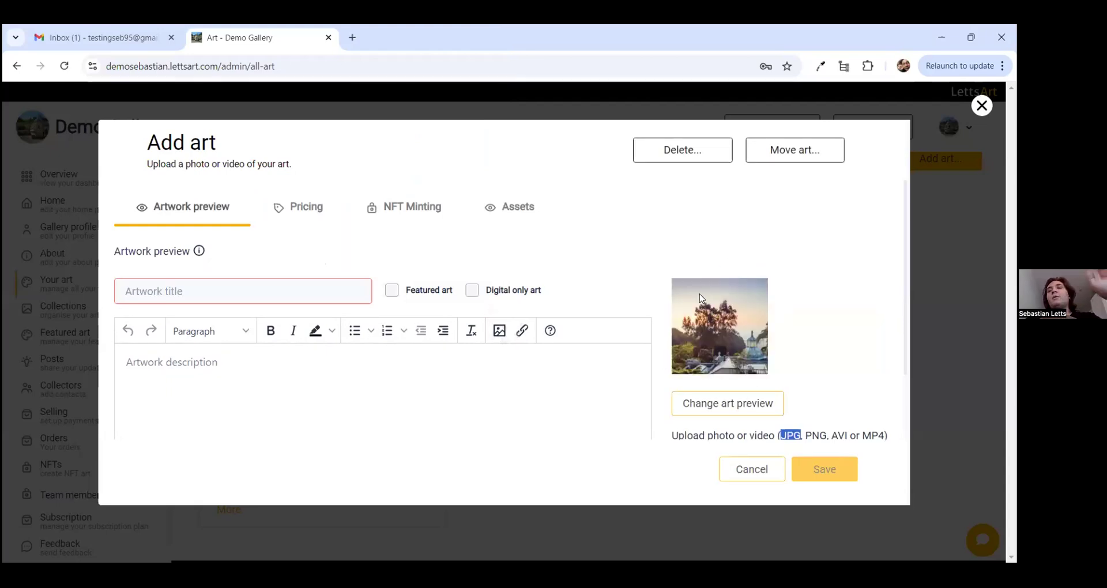
{"action": "left_click", "coordinate": [762, 435]}
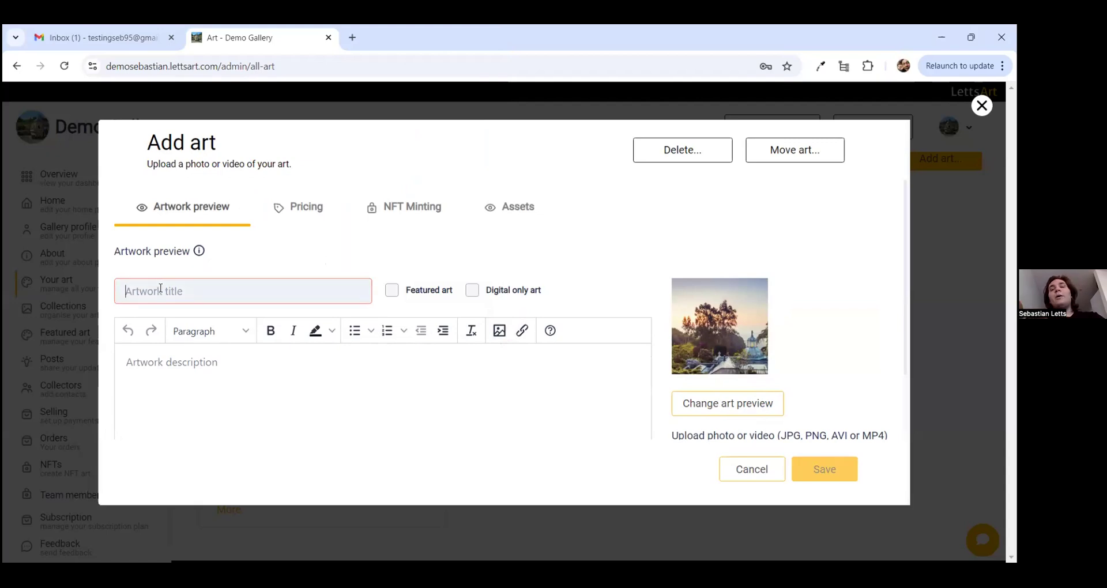
Title the new artwork "View with a tree".
{"action": "type", "text": "vIEW"}
{"action": "key", "text": "BackSpace"}
{"action": "key", "text": "BackSpace"}
{"action": "type", "text": "vIE"}
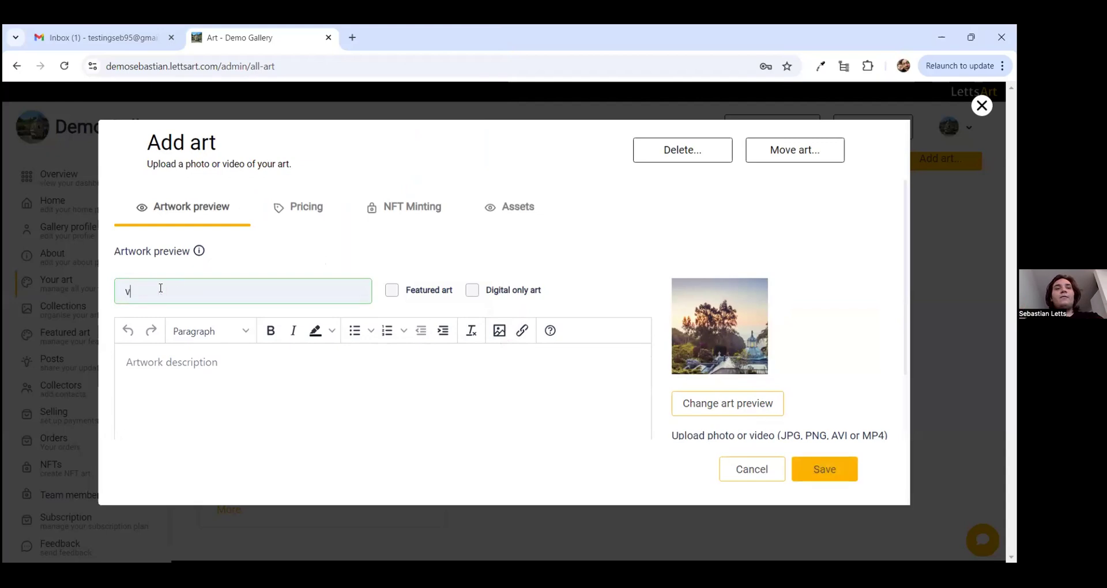
{"action": "key", "text": "BackSpace"}
{"action": "key", "text": "BackSpace"}
{"action": "key", "text": "BackSpace"}
{"action": "type", "text": "View with a tree"}
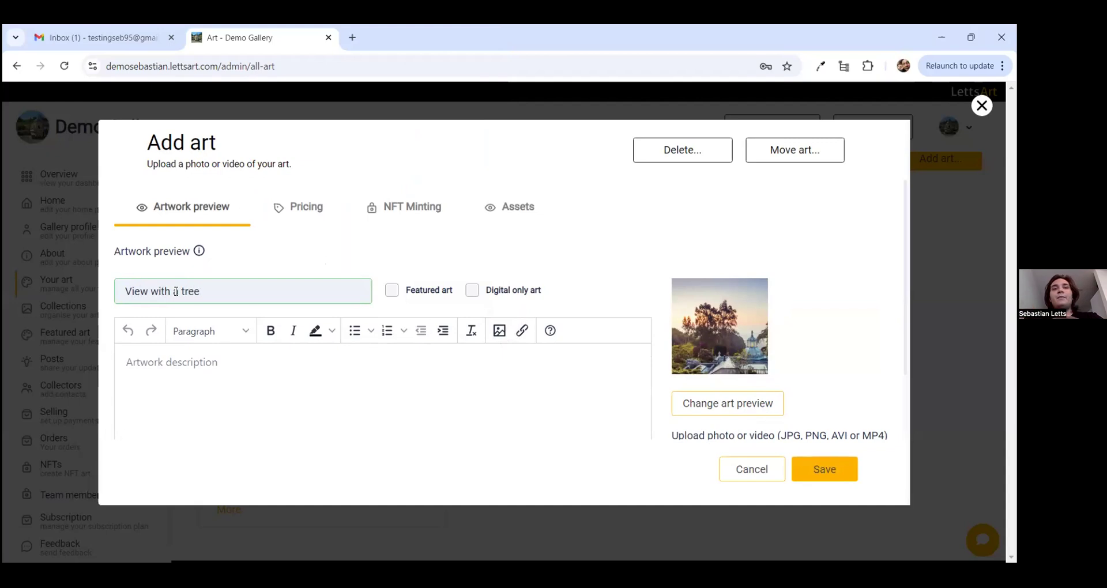
Enter "This is my first artwork." as the artwork description.
{"action": "left_click", "coordinate": [280, 366]}
{"action": "scroll", "coordinate": [283, 366], "scroll_direction": "down", "scroll_amount": 1}
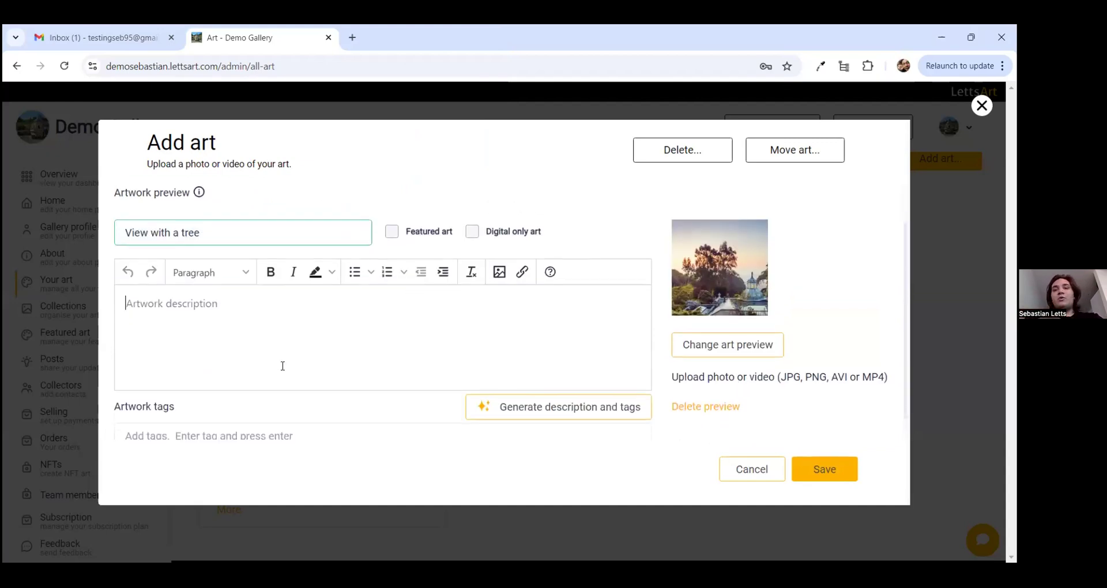
{"action": "type", "text": "This is m"}
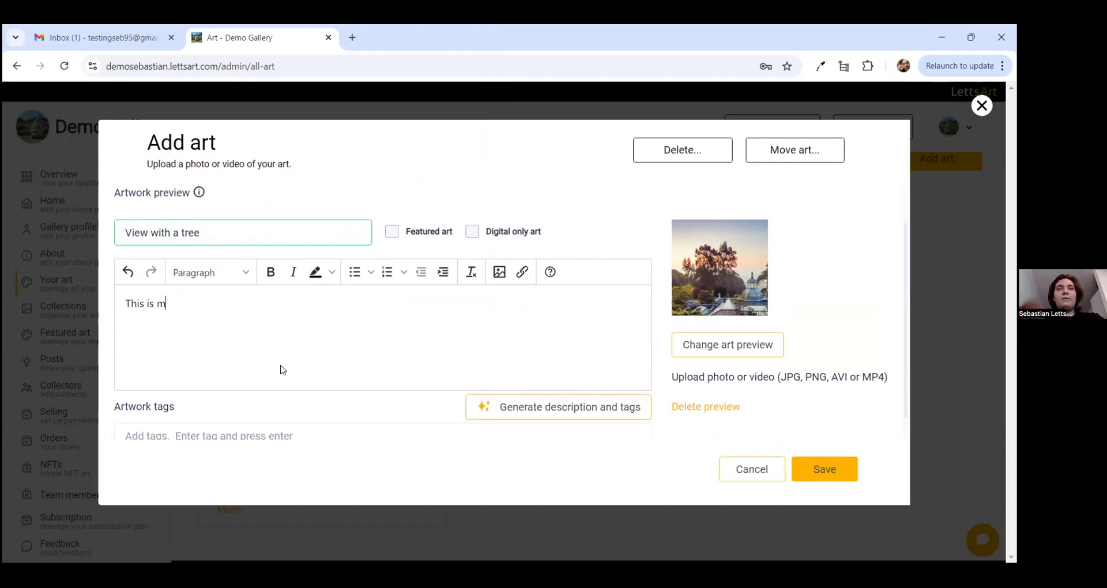
{"action": "type", "text": "y first artwork."}
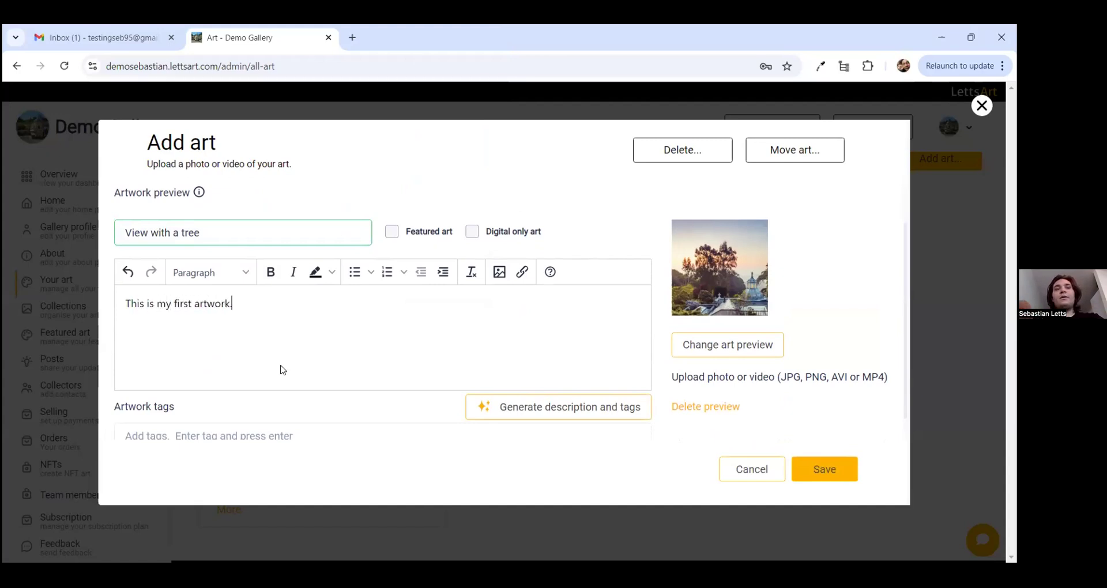
Try the Digital only art option on the new artwork and switch it back off.
{"action": "scroll", "coordinate": [283, 369], "scroll_direction": "up", "scroll_amount": 1}
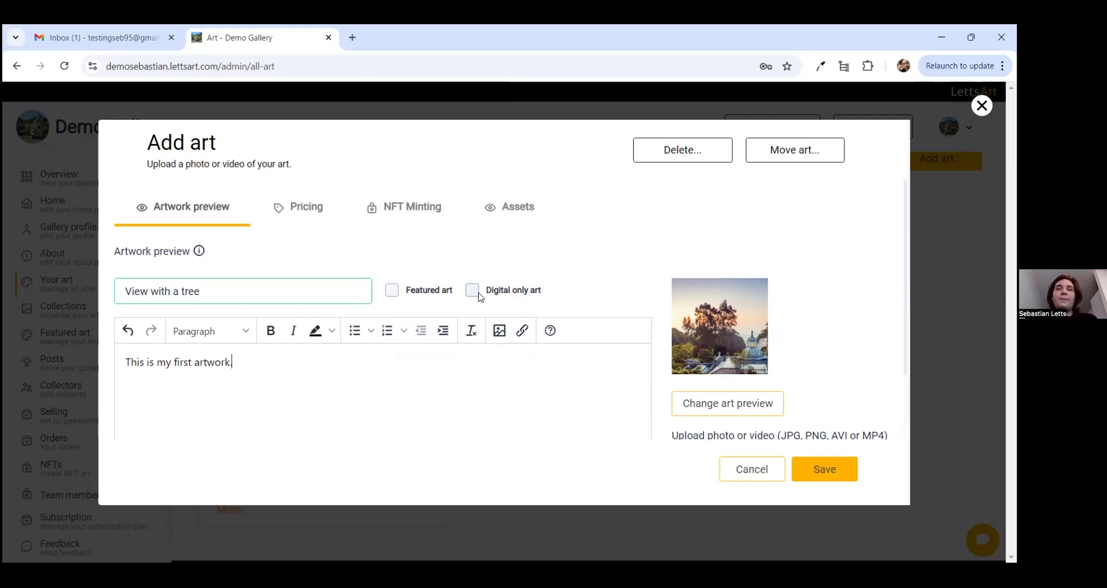
{"action": "left_click", "coordinate": [515, 293]}
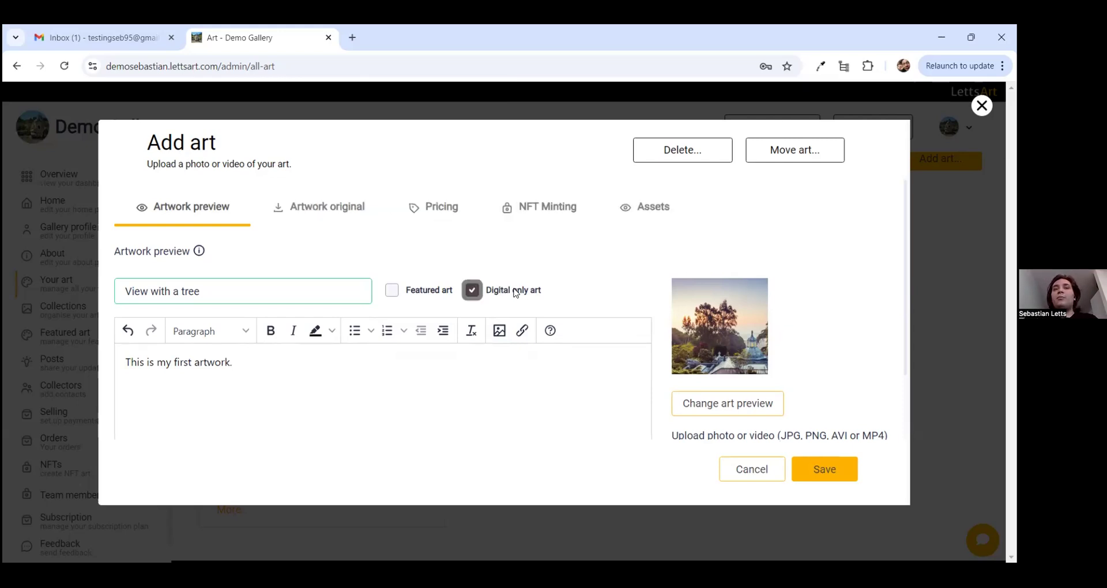
{"action": "left_click", "coordinate": [525, 293]}
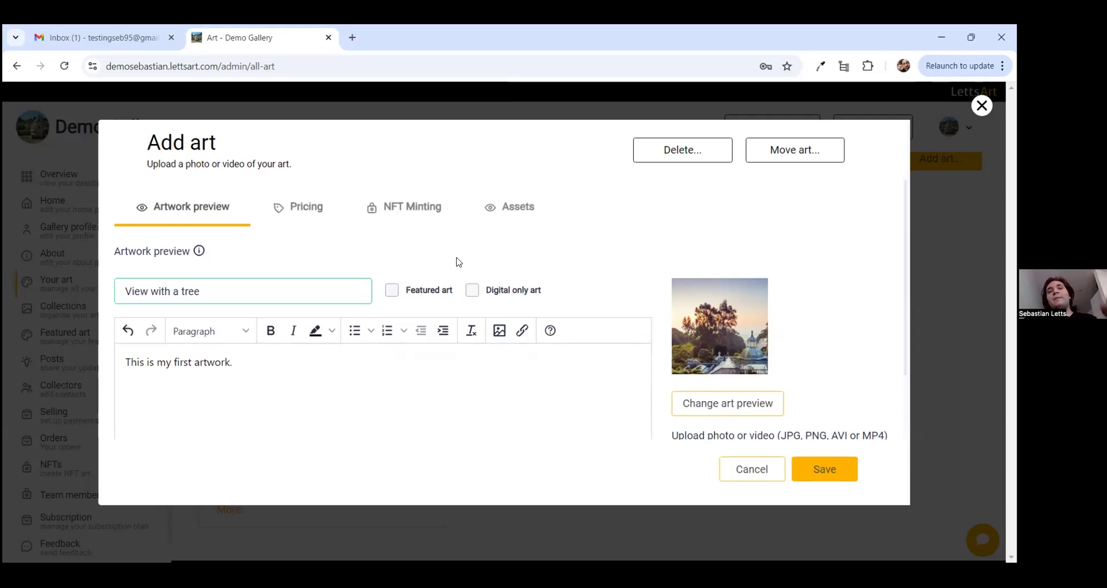
Append "Physical" to the artwork title and mark the artwork as Featured art.
{"action": "left_click", "coordinate": [217, 292]}
{"action": "type", "text": "Physical"}
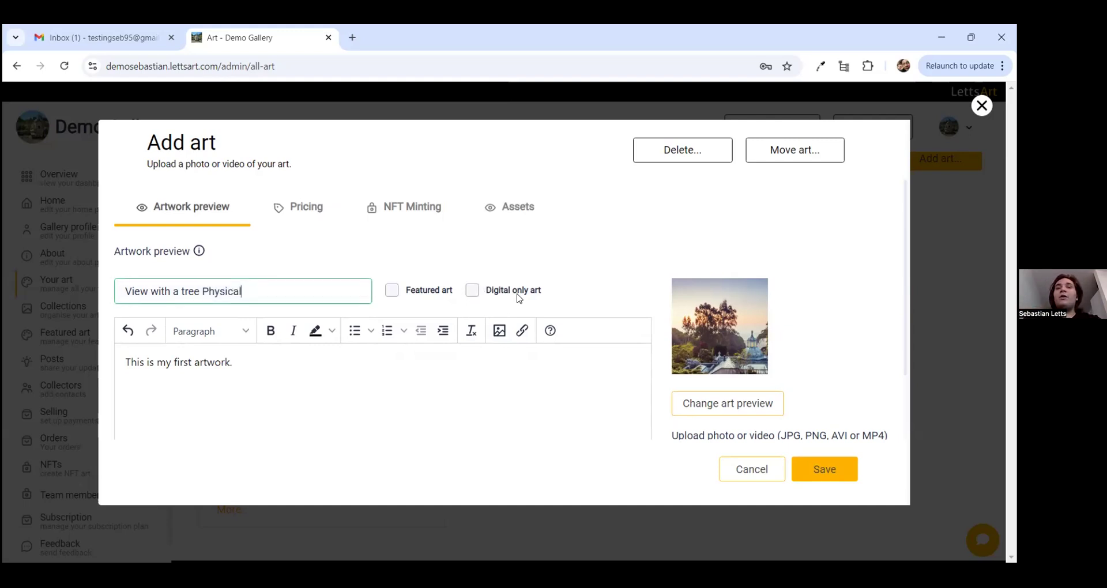
{"action": "scroll", "coordinate": [496, 294], "scroll_direction": "down", "scroll_amount": 1}
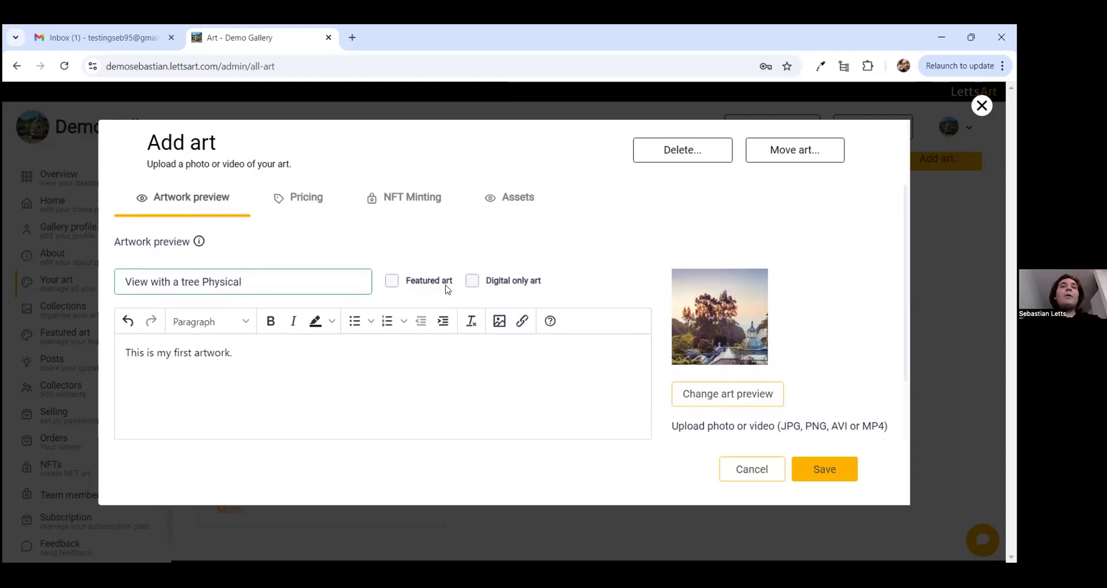
{"action": "left_click", "coordinate": [392, 284]}
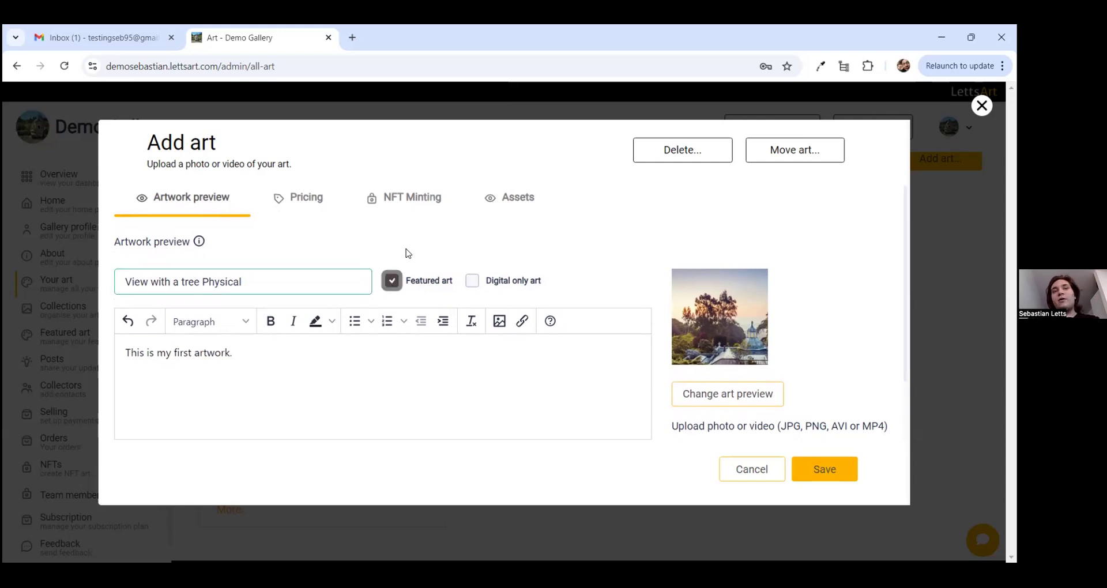
Add the tags "View" and "Tree" to the new artwork.
{"action": "scroll", "coordinate": [451, 256], "scroll_direction": "down", "scroll_amount": 1}
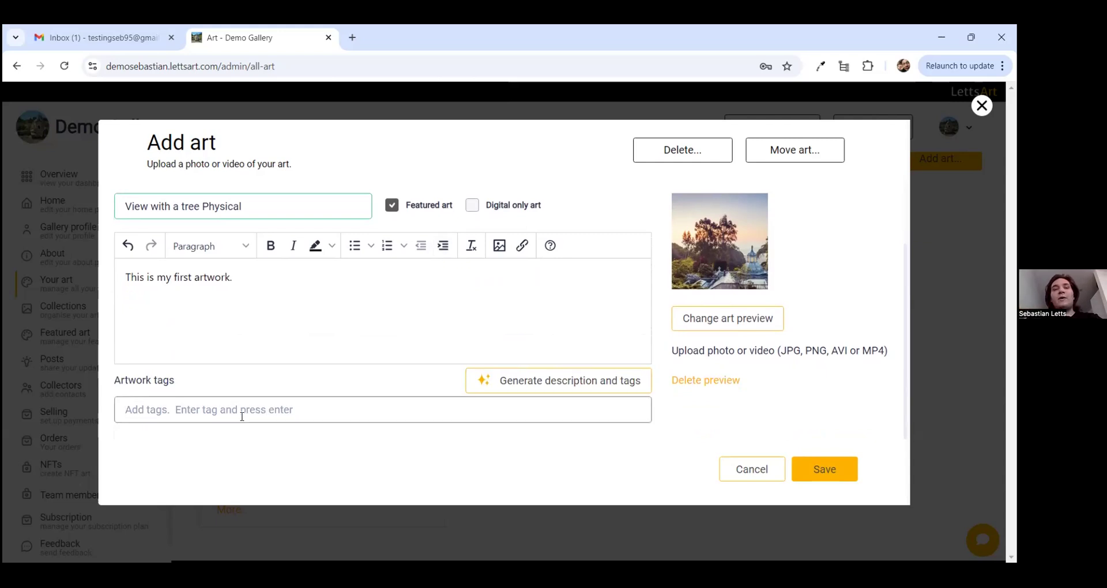
{"action": "type", "text": "View"}
{"action": "key", "text": "Return"}
{"action": "type", "text": "tree"}
{"action": "key", "text": "Return"}
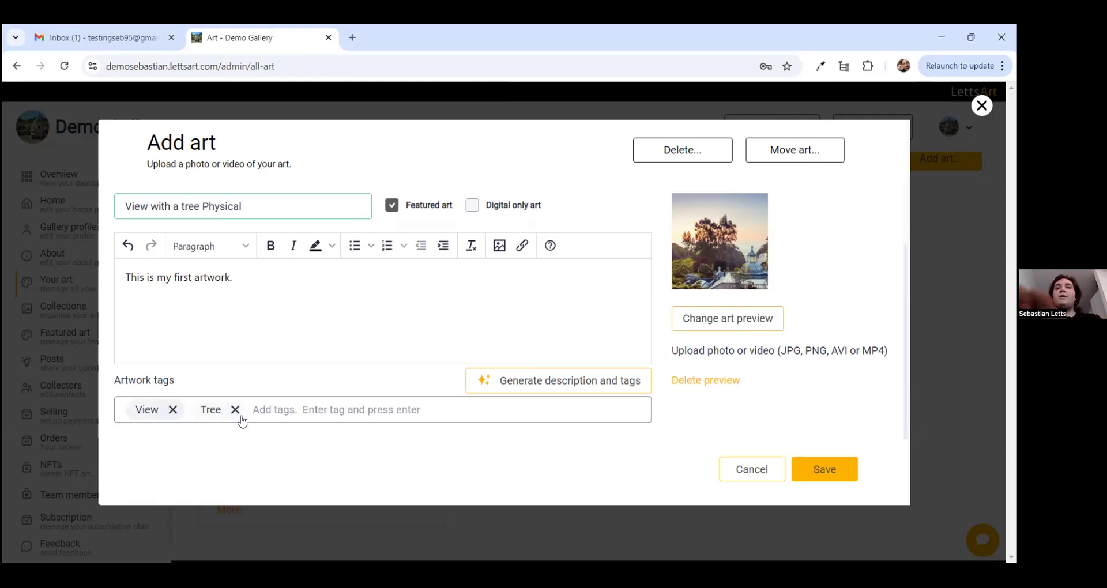
Add the tag "Building" to the new artwork.
{"action": "type", "text": "Buildin"}
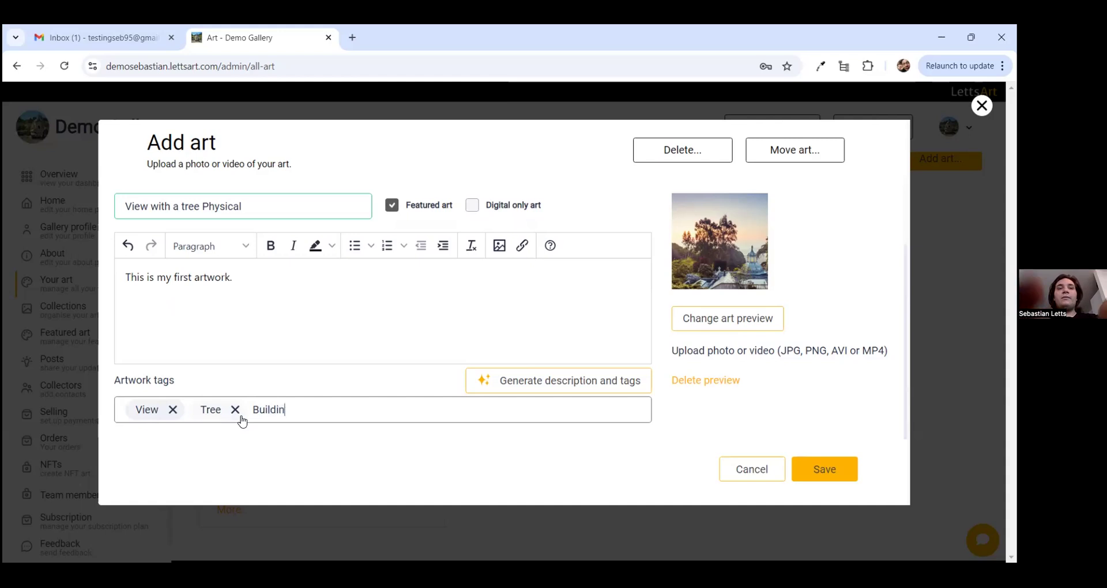
{"action": "type", "text": "g"}
{"action": "key", "text": "Return"}
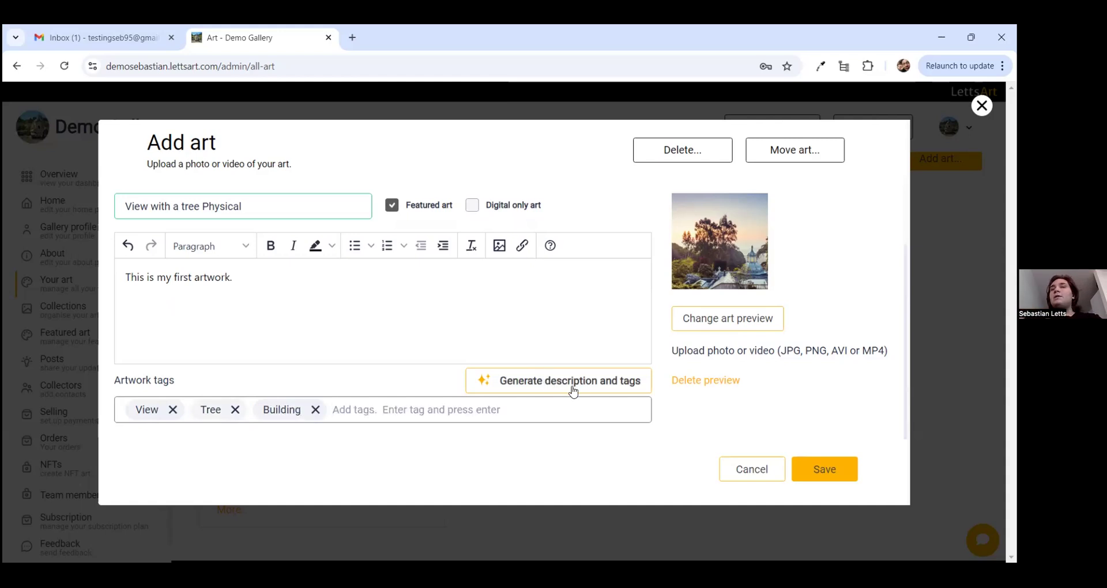
Generate the artwork's description and additional tags automatically from its preview image, and review the generated text.
{"action": "left_click", "coordinate": [516, 387]}
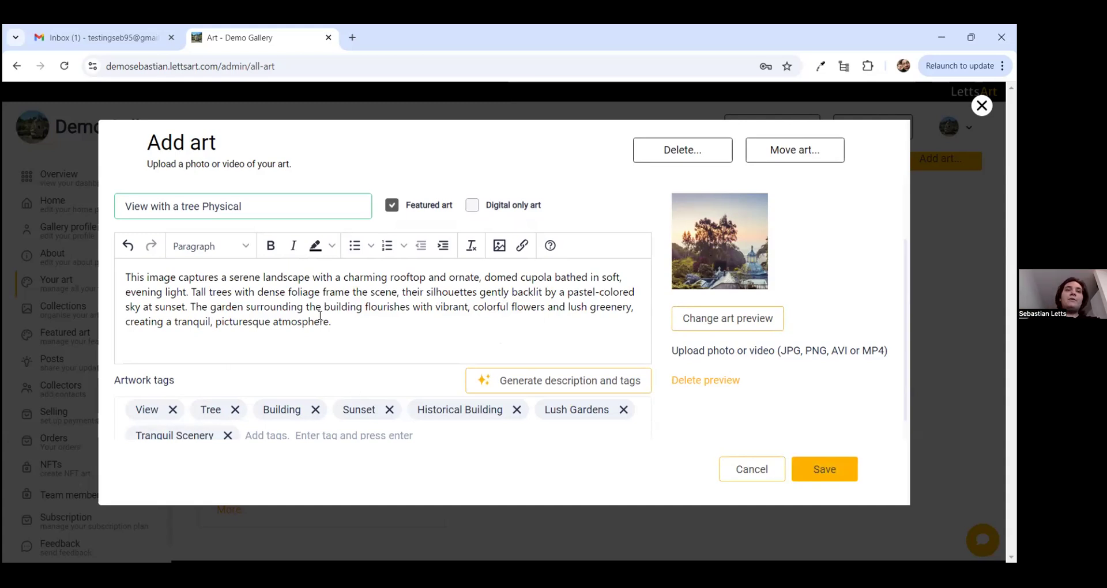
{"action": "scroll", "coordinate": [323, 316], "scroll_direction": "down", "scroll_amount": 1}
{"action": "scroll", "coordinate": [340, 318], "scroll_direction": "up", "scroll_amount": 1}
{"action": "left_click_drag", "start_coordinate": [332, 317], "coordinate": [288, 288]}
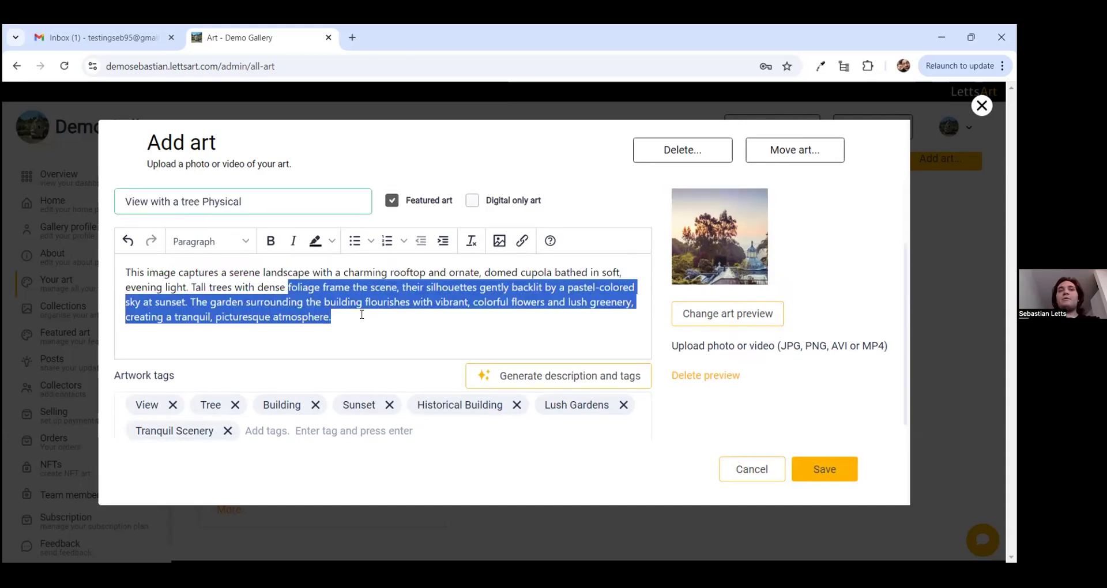
{"action": "left_click", "coordinate": [362, 315]}
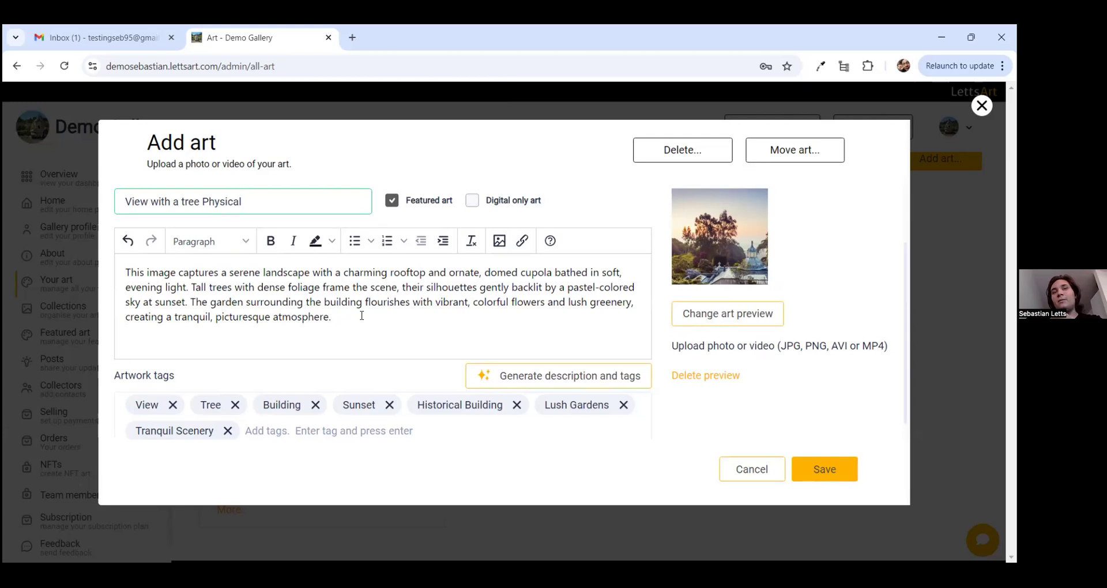
Check the details of the "View with a tree Physical" artwork and save it to the gallery.
{"action": "scroll", "coordinate": [330, 414], "scroll_direction": "down", "scroll_amount": 1}
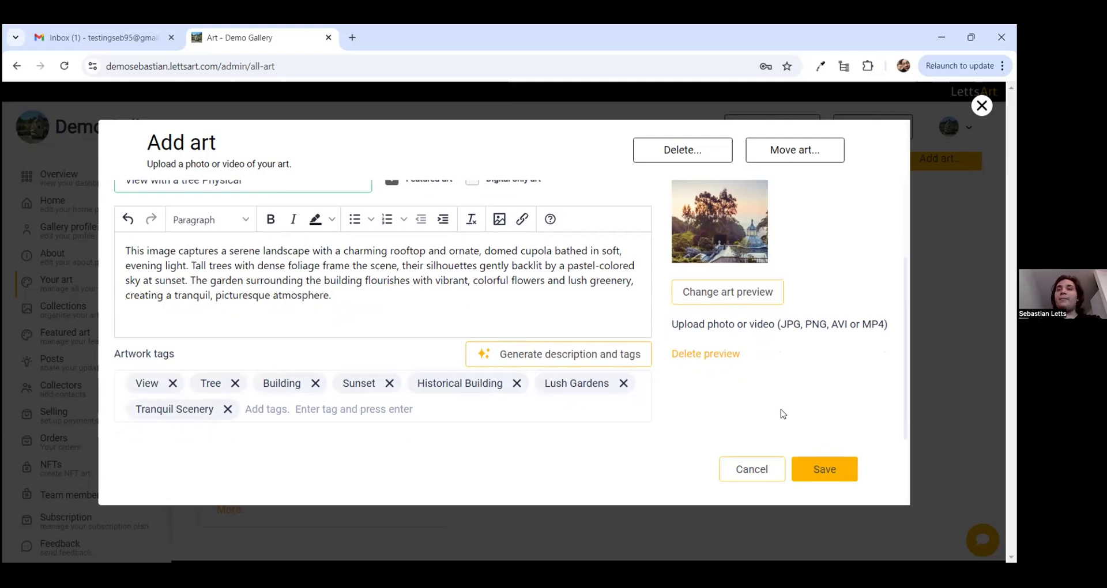
{"action": "scroll", "coordinate": [788, 414], "scroll_direction": "up", "scroll_amount": 2}
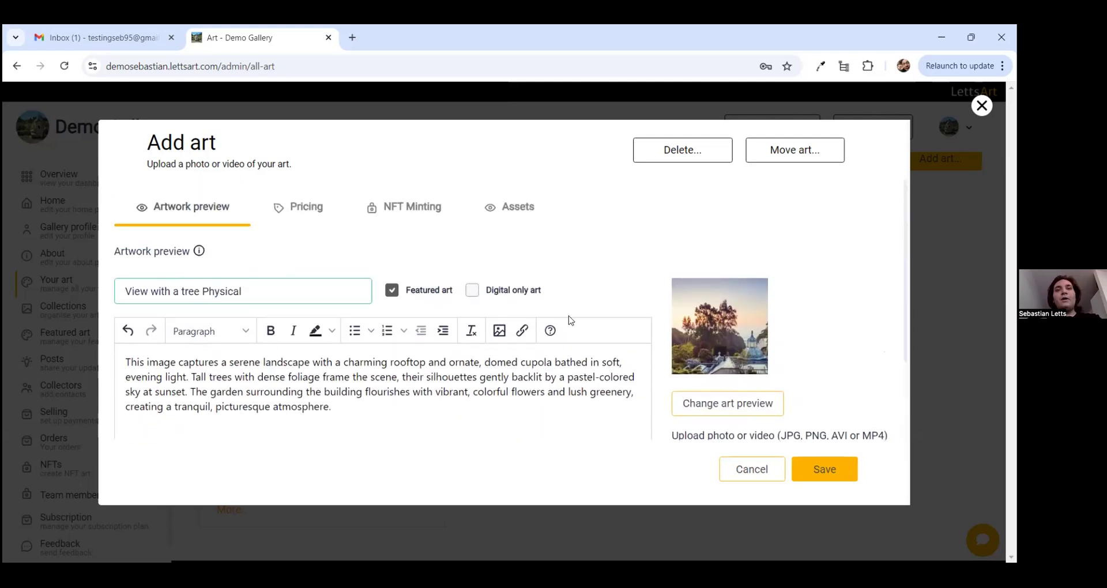
{"action": "scroll", "coordinate": [790, 376], "scroll_direction": "down", "scroll_amount": 2}
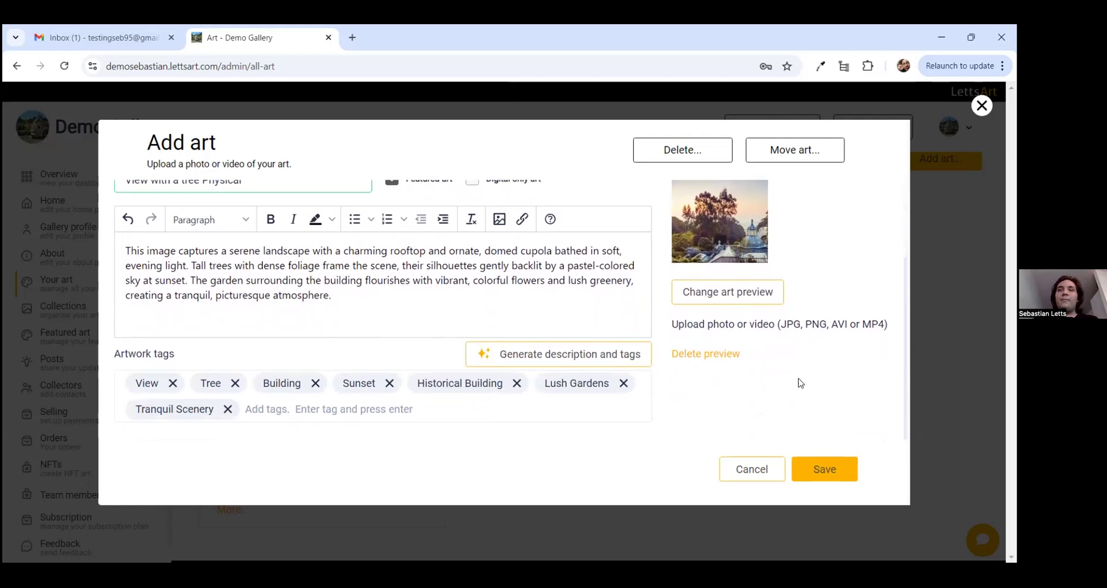
{"action": "left_click", "coordinate": [823, 470]}
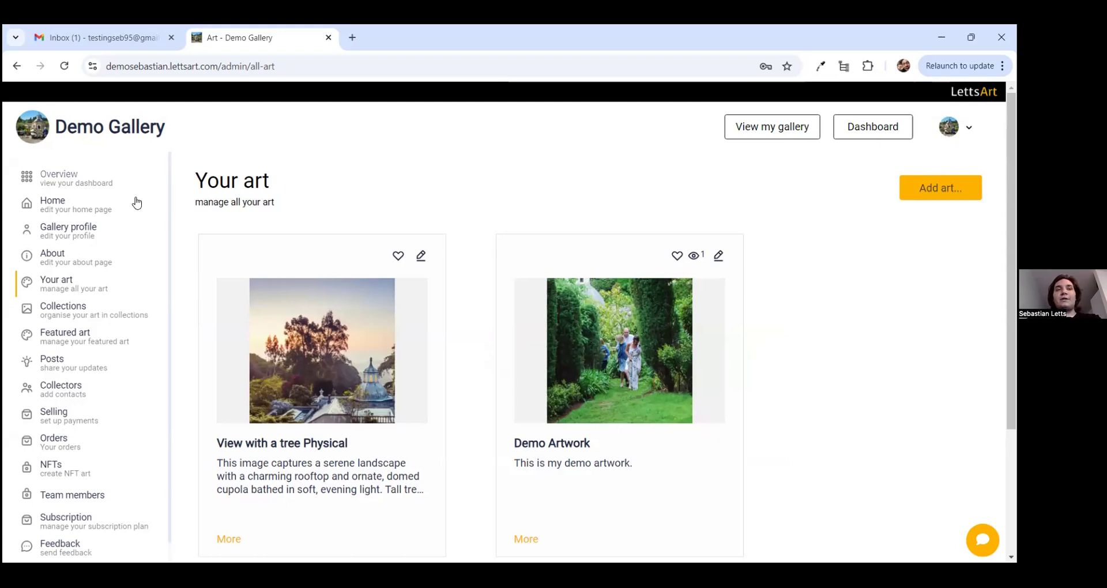
Look at the dashboard overview and examine the Featured art and Latest art sections on the public gallery home page.
{"action": "left_click", "coordinate": [74, 180]}
{"action": "scroll", "coordinate": [305, 350], "scroll_direction": "down", "scroll_amount": 1}
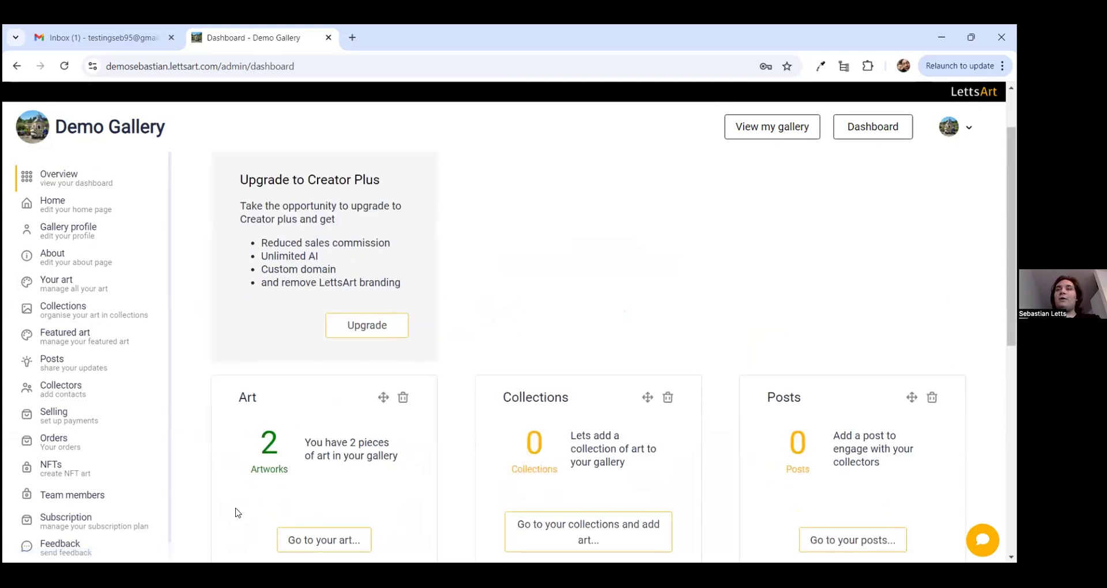
{"action": "left_click", "coordinate": [772, 127]}
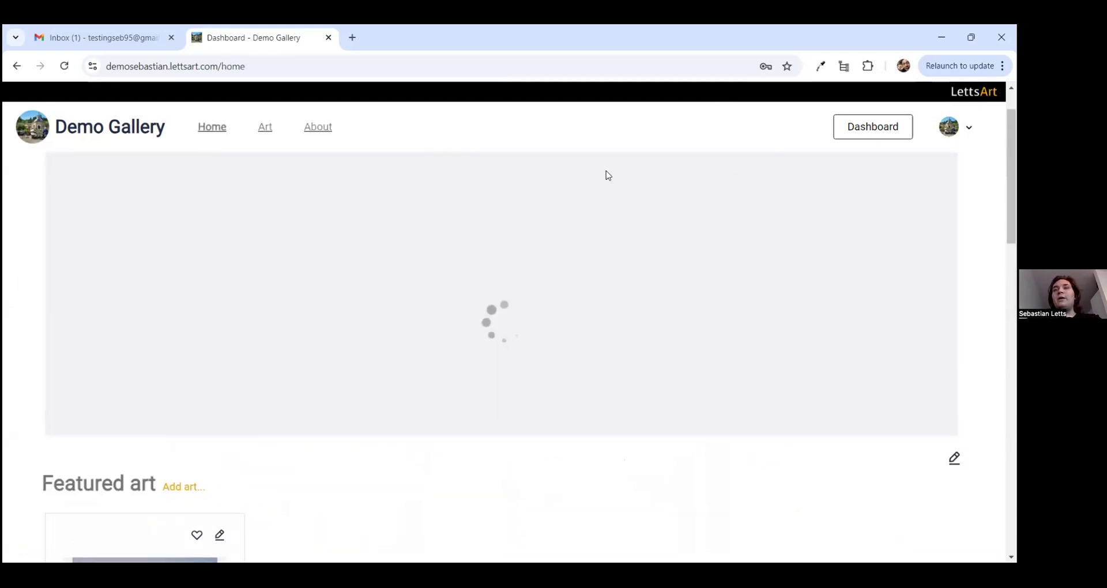
{"action": "scroll", "coordinate": [524, 326], "scroll_direction": "down", "scroll_amount": 3}
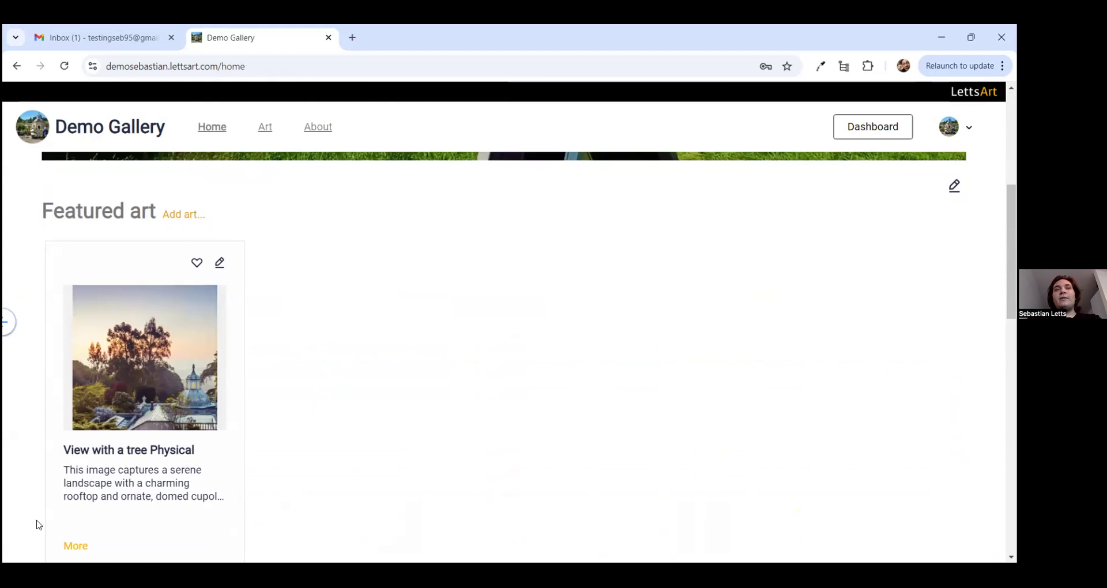
{"action": "scroll", "coordinate": [306, 219], "scroll_direction": "down", "scroll_amount": 5}
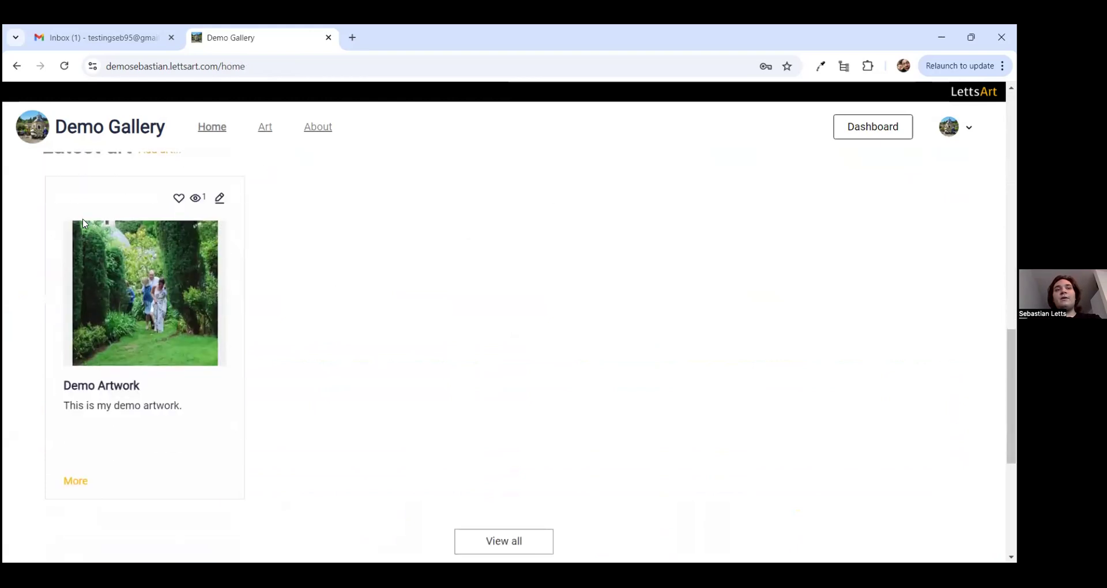
{"action": "scroll", "coordinate": [82, 218], "scroll_direction": "down", "scroll_amount": 5}
{"action": "scroll", "coordinate": [82, 220], "scroll_direction": "up", "scroll_amount": 7}
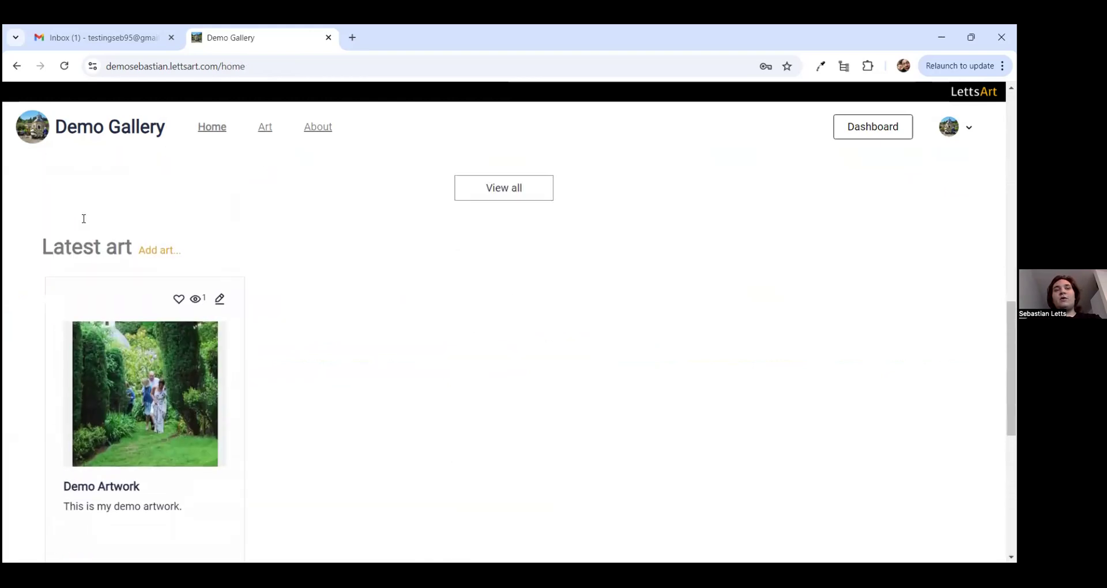
{"action": "scroll", "coordinate": [480, 311], "scroll_direction": "up", "scroll_amount": 12}
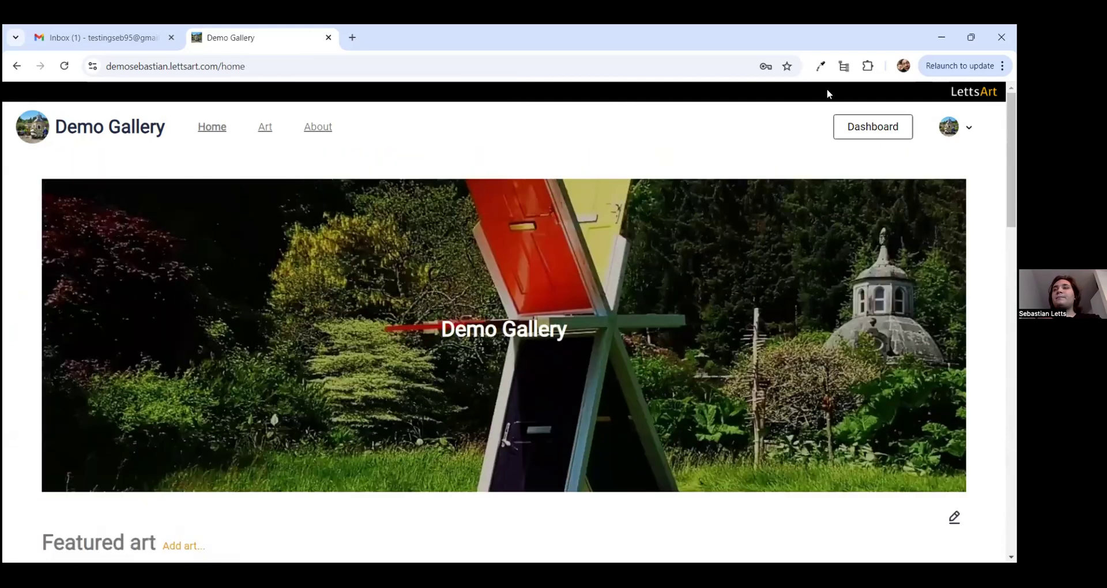
Return to the dashboard's list of all art and start a new artwork marked as Digital only art.
{"action": "left_click", "coordinate": [870, 127]}
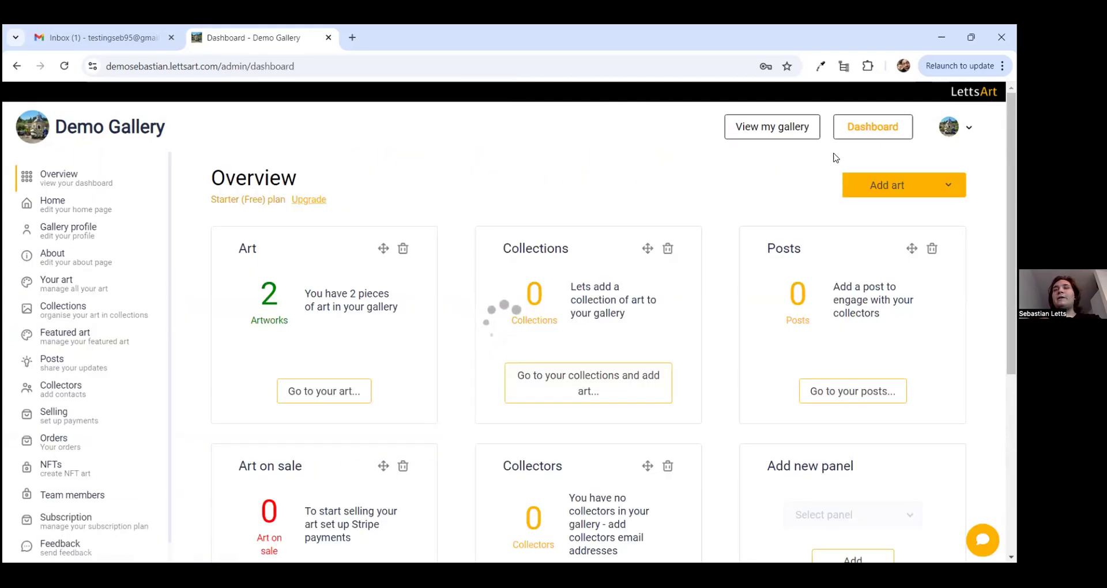
{"action": "left_click", "coordinate": [58, 280]}
{"action": "scroll", "coordinate": [550, 304], "scroll_direction": "down", "scroll_amount": 2}
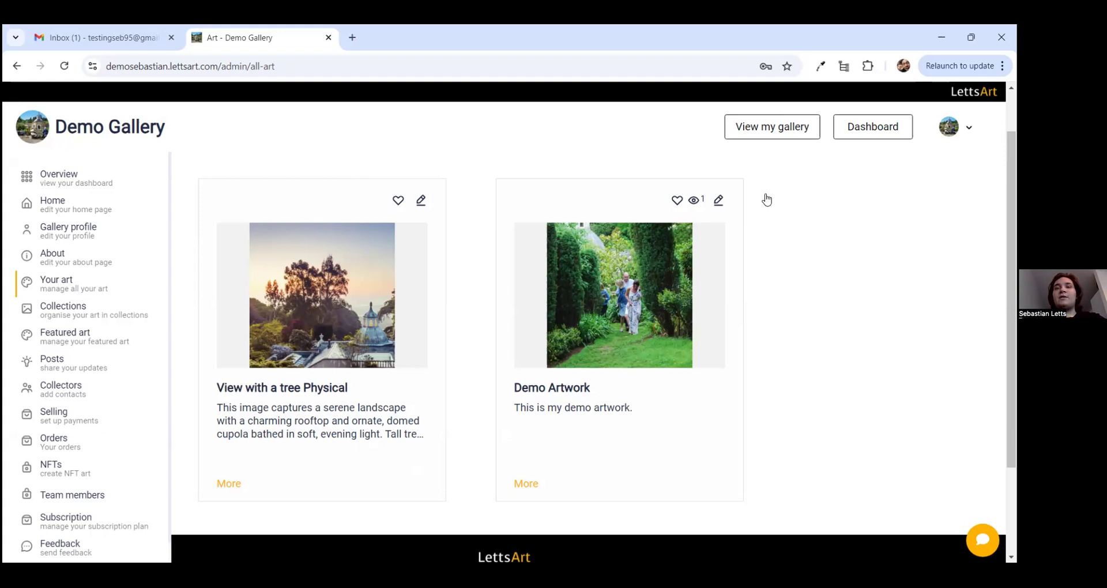
{"action": "scroll", "coordinate": [766, 198], "scroll_direction": "up", "scroll_amount": 1}
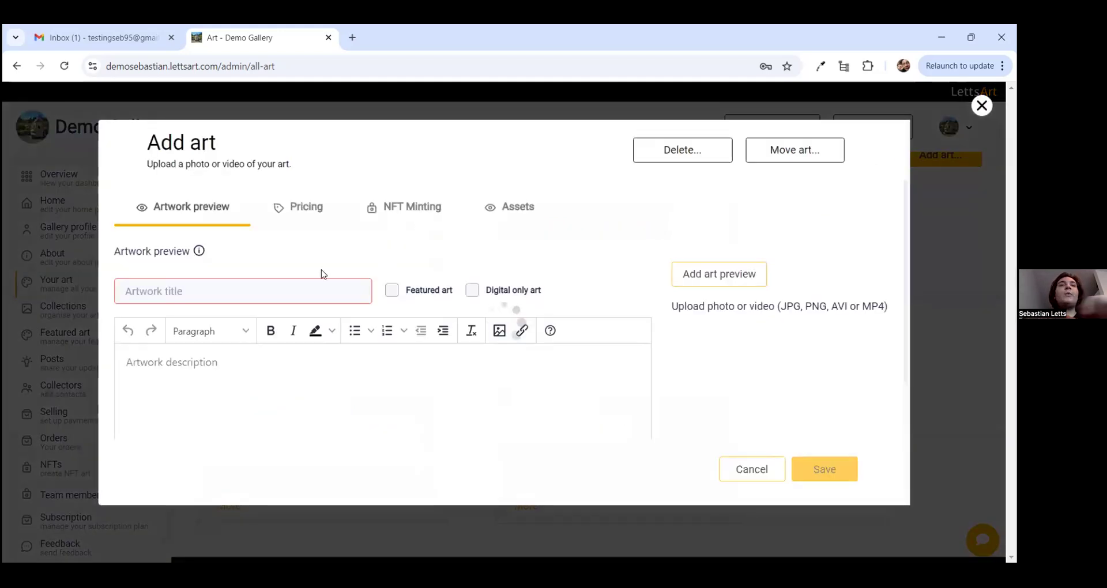
{"action": "left_click", "coordinate": [472, 292]}
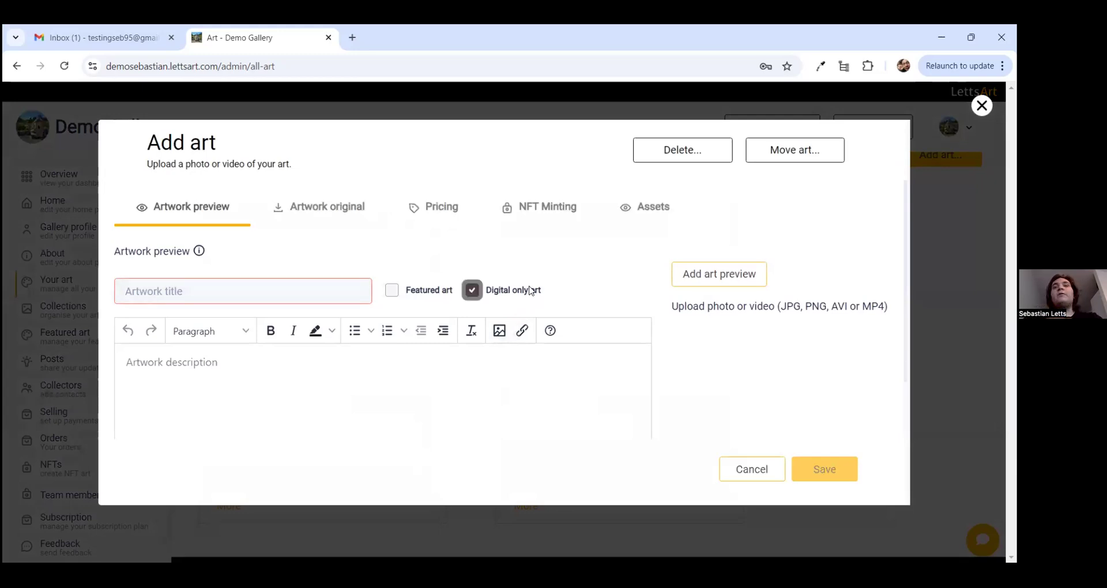
Upload the image "Tower of London Moat and Tower Bridge" from Downloads as the new artwork's preview.
{"action": "left_click", "coordinate": [727, 281]}
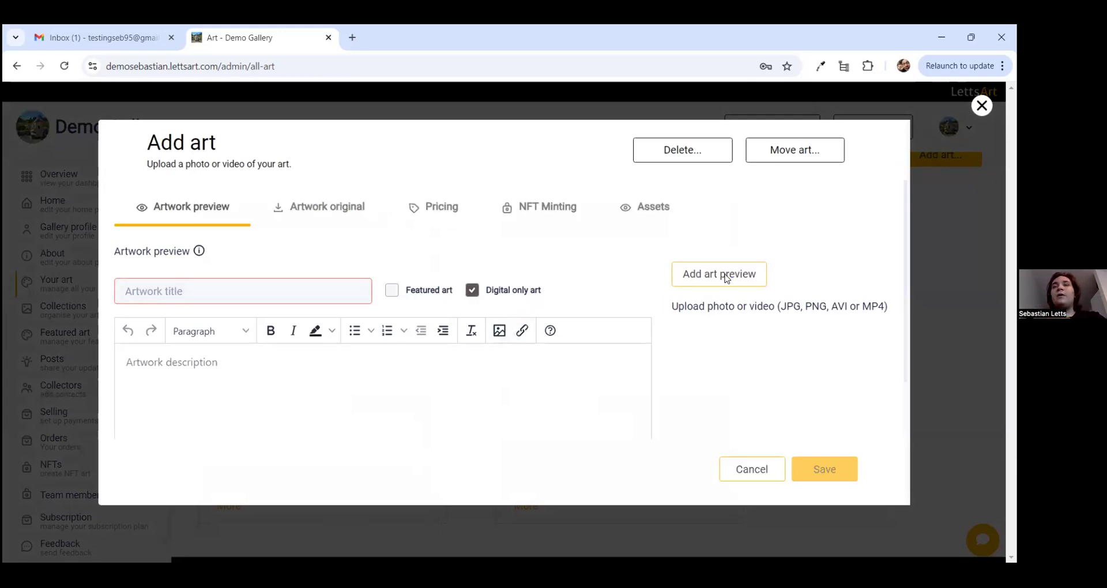
{"action": "scroll", "coordinate": [341, 207], "scroll_direction": "down", "scroll_amount": 3}
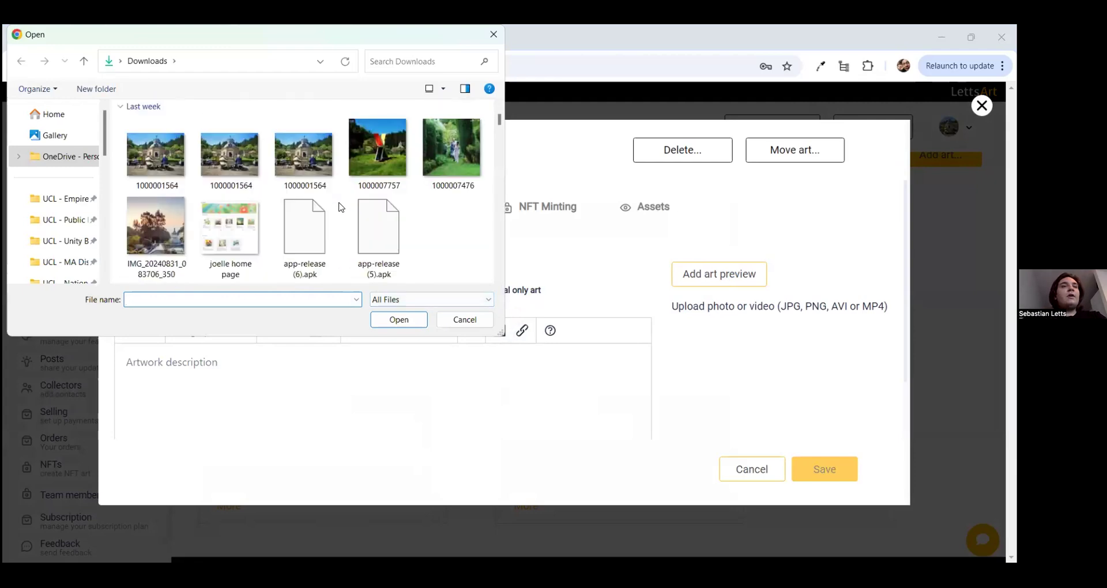
{"action": "scroll", "coordinate": [349, 250], "scroll_direction": "down", "scroll_amount": 5}
{"action": "scroll", "coordinate": [349, 250], "scroll_direction": "up", "scroll_amount": 2}
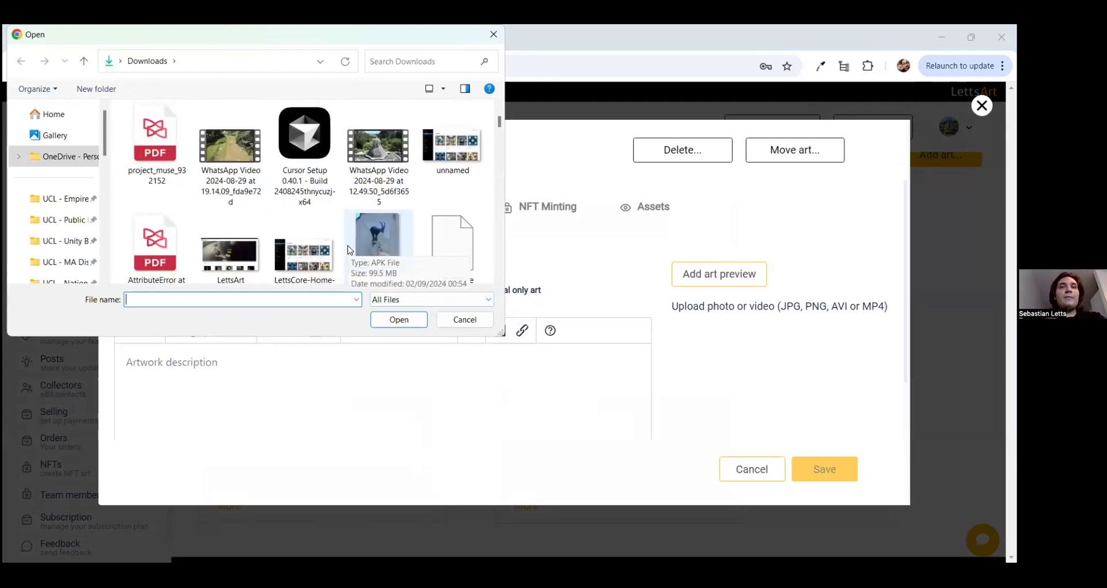
{"action": "scroll", "coordinate": [453, 224], "scroll_direction": "down", "scroll_amount": 2}
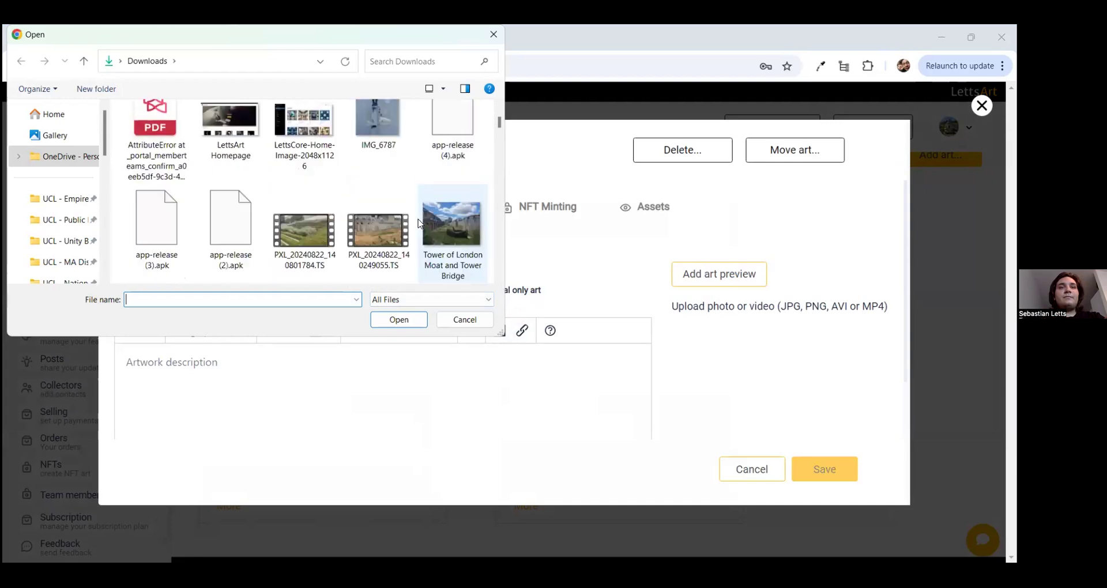
{"action": "left_click", "coordinate": [453, 223]}
{"action": "left_click", "coordinate": [399, 320]}
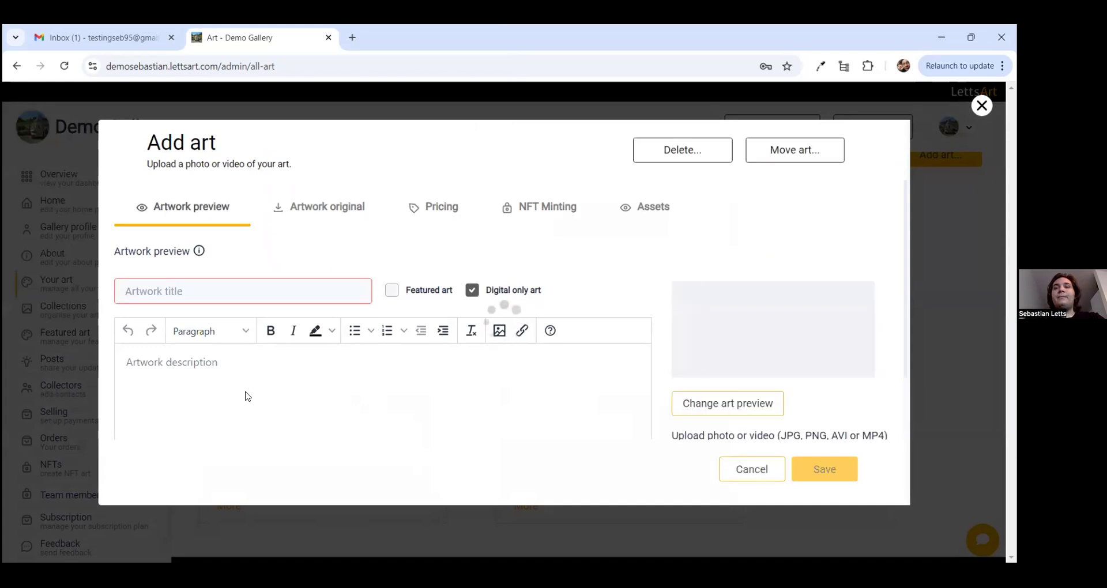
Title the artwork "Tower of London" and enter the description "This is an image of the tower of london".
{"action": "left_click", "coordinate": [225, 297]}
{"action": "type", "text": "T"}
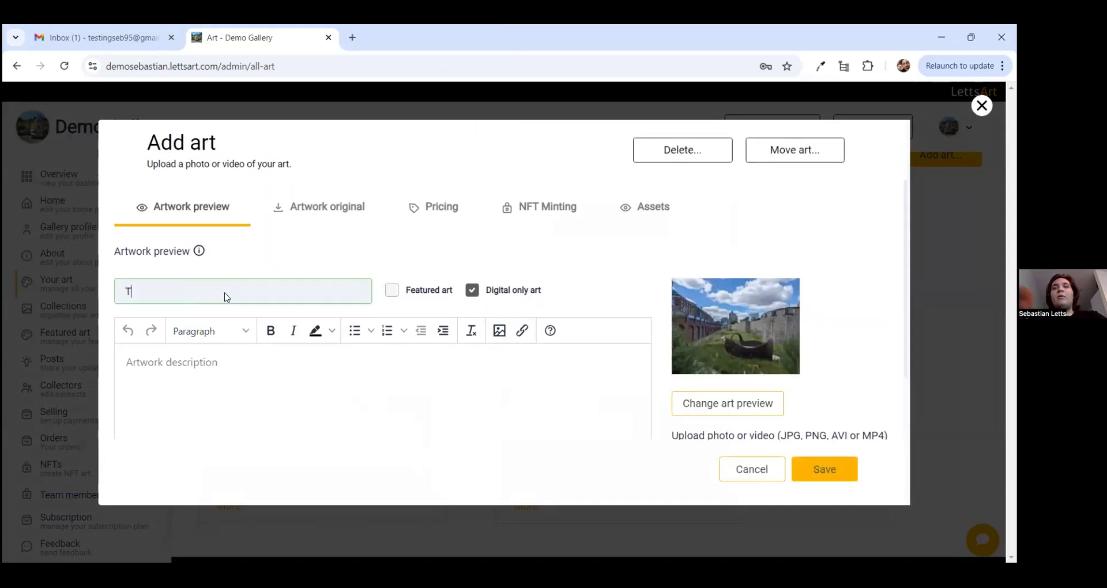
{"action": "type", "text": "ower of London"}
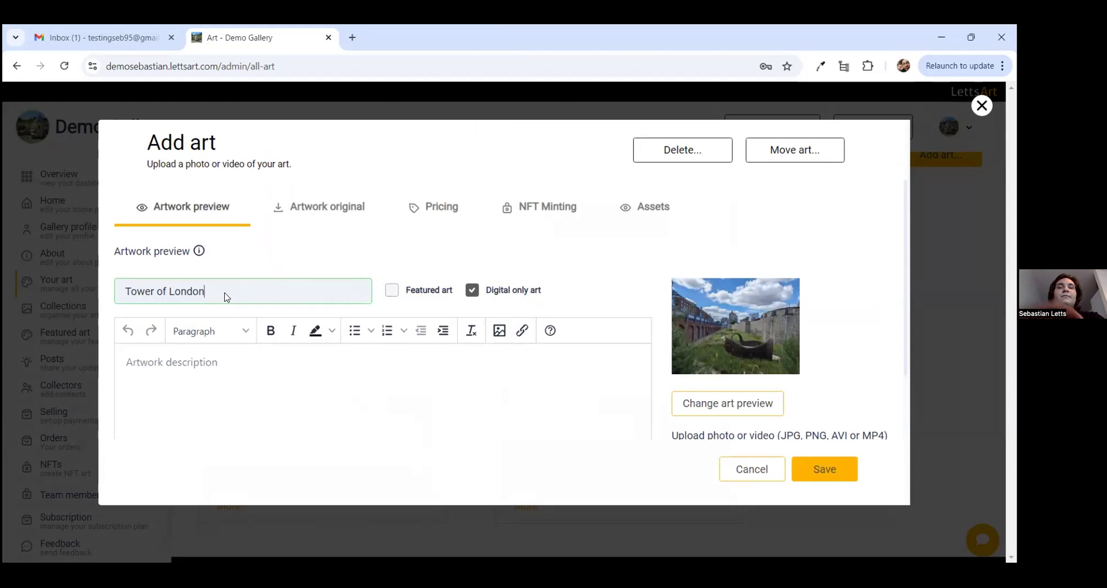
{"action": "left_click", "coordinate": [224, 383]}
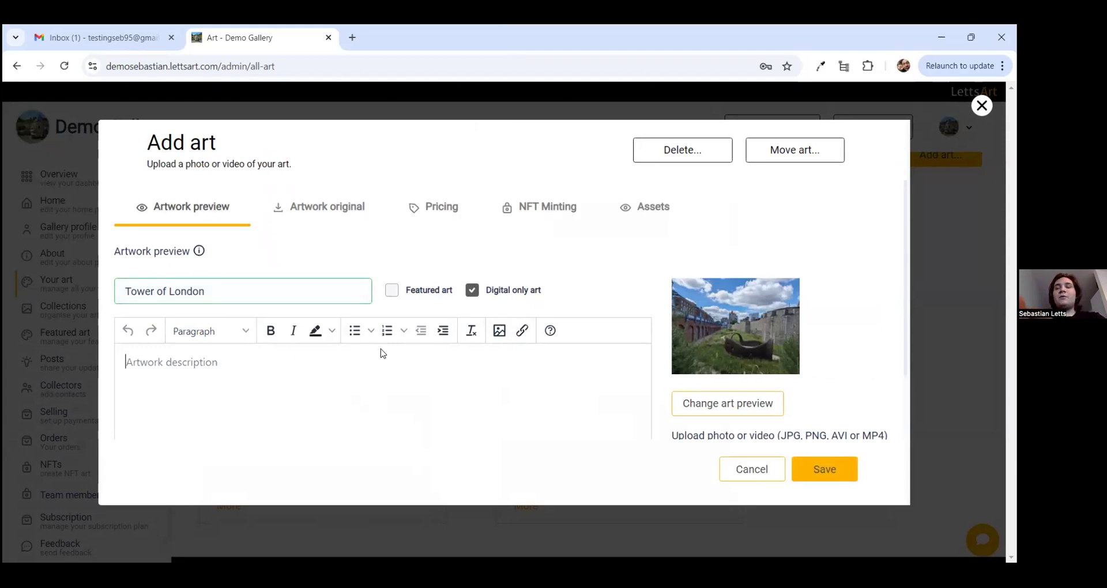
{"action": "type", "text": "This is an "}
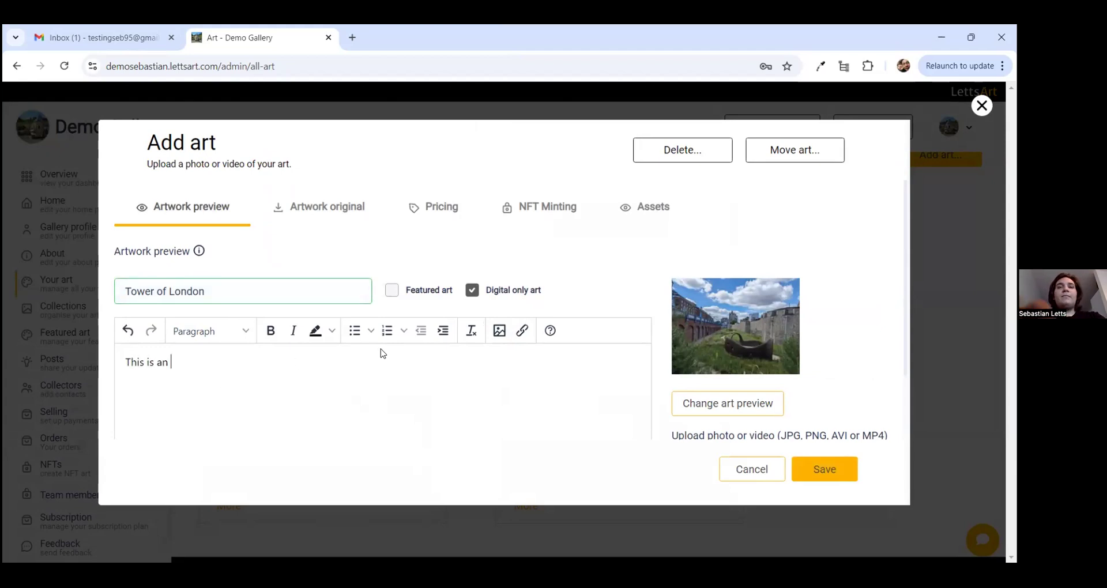
{"action": "type", "text": "image of the tow"}
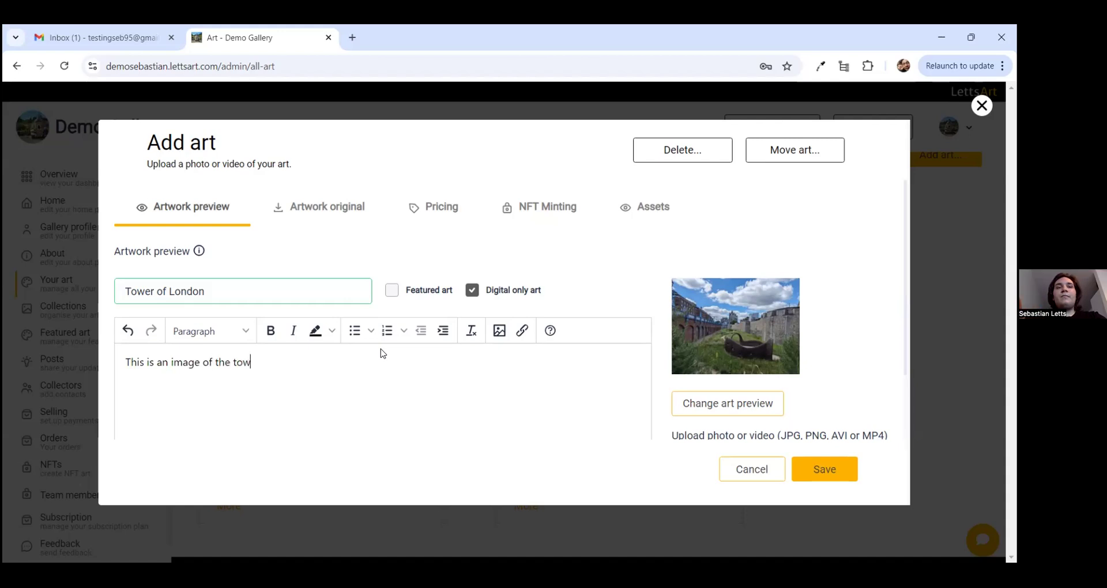
{"action": "type", "text": "er of london"}
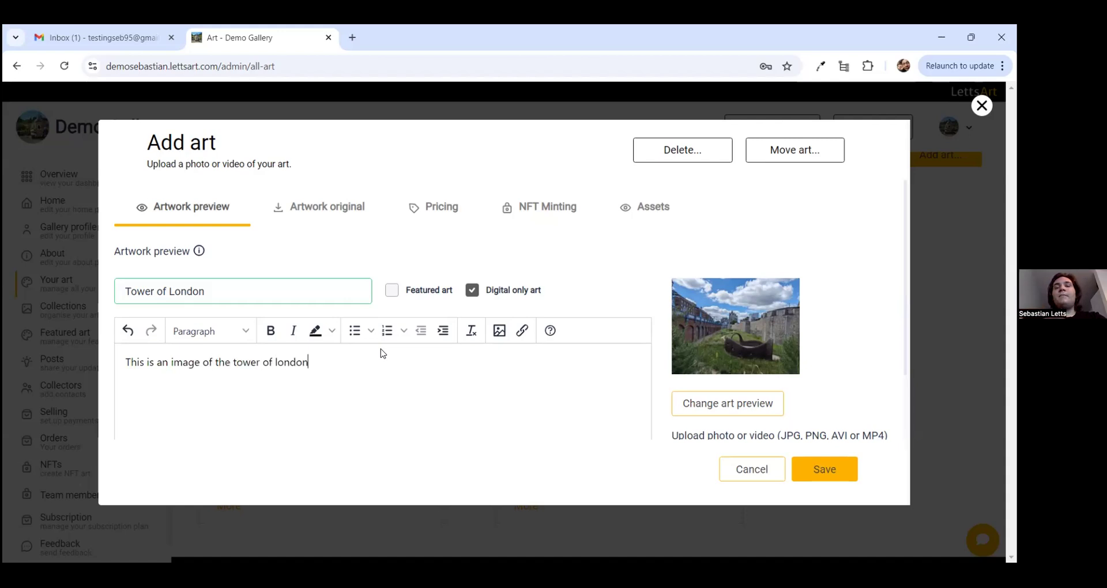
Add the tags "Tower", "London" and "Sculpture" to the digital artwork.
{"action": "scroll", "coordinate": [355, 373], "scroll_direction": "down", "scroll_amount": 2}
{"action": "left_click", "coordinate": [303, 408]}
{"action": "type", "text": "Towe"}
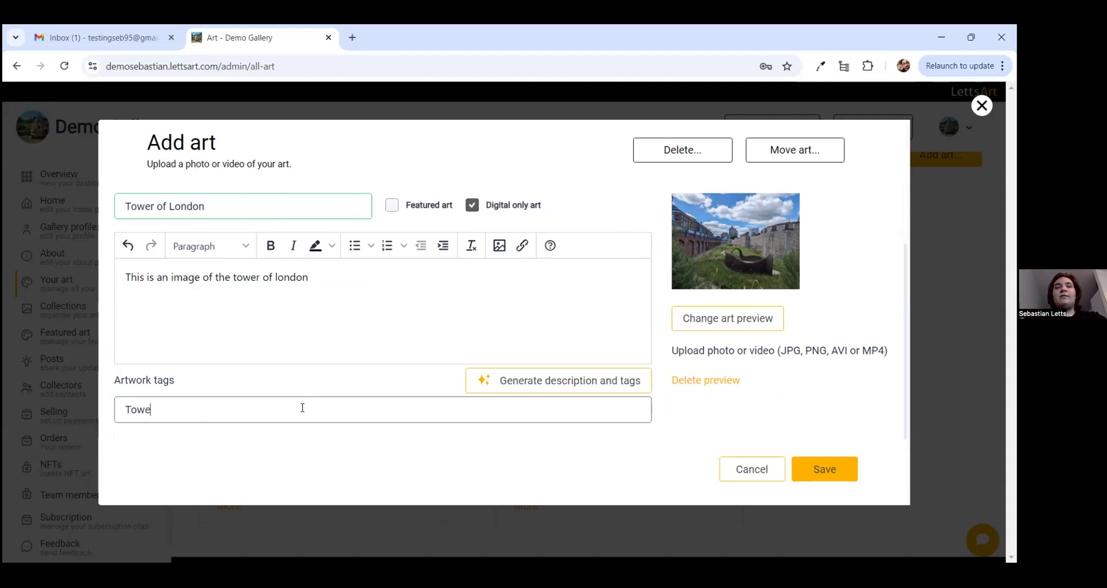
{"action": "type", "text": "r"}
{"action": "key", "text": "Return"}
{"action": "type", "text": "London"}
{"action": "key", "text": "Return"}
{"action": "type", "text": "Sculpture."}
{"action": "key", "text": "Return"}
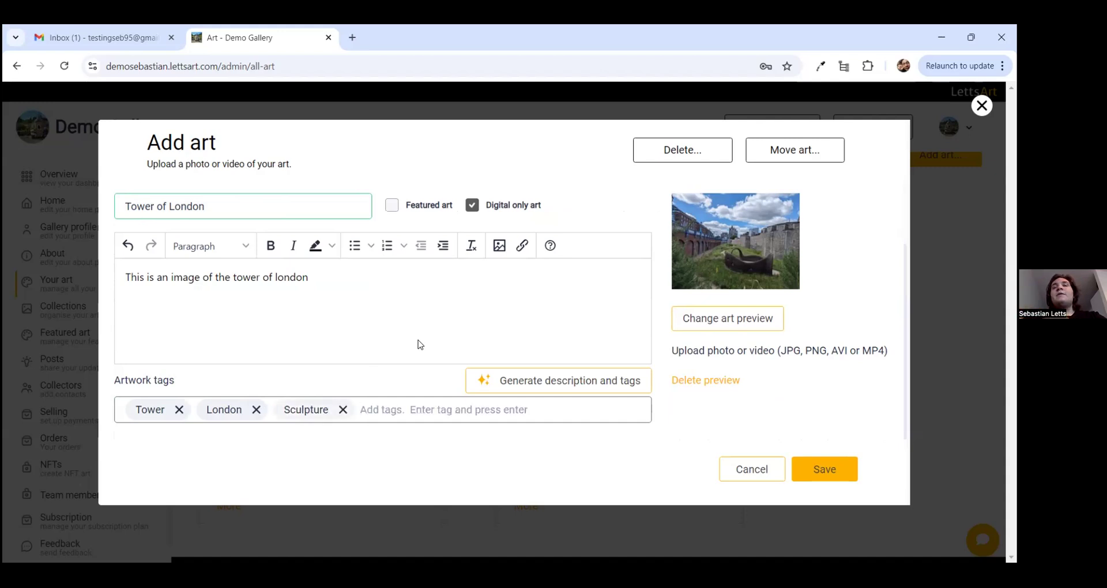
{"action": "scroll", "coordinate": [426, 346], "scroll_direction": "up", "scroll_amount": 2}
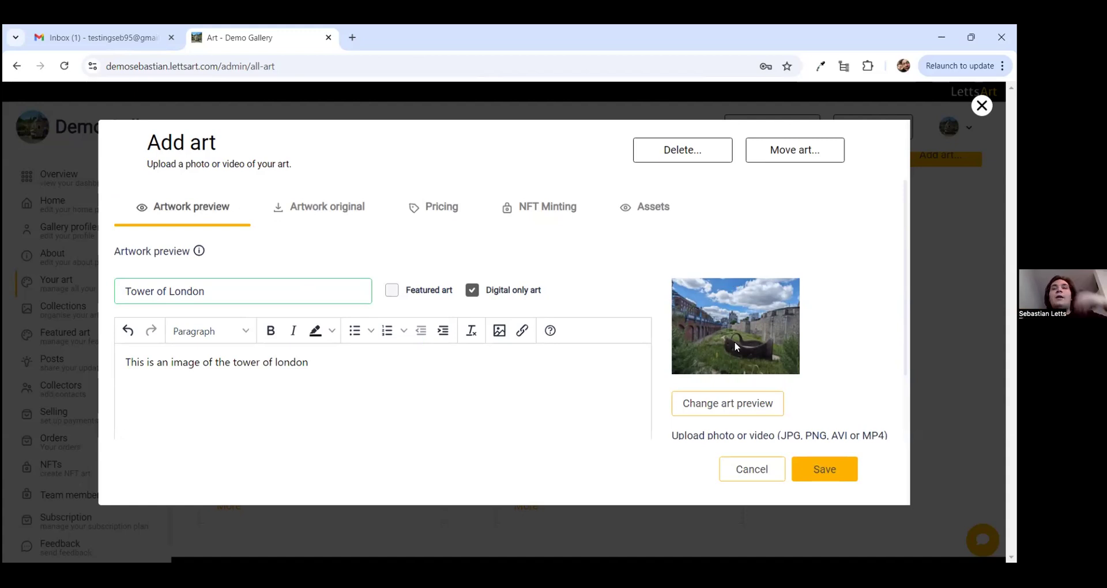
{"action": "scroll", "coordinate": [735, 342], "scroll_direction": "down", "scroll_amount": 1}
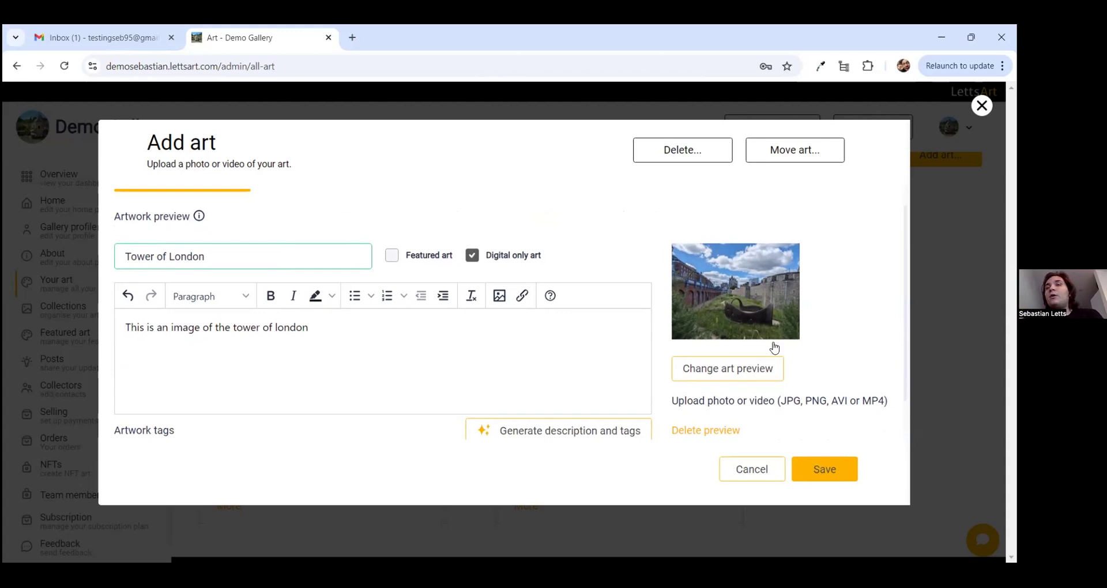
{"action": "scroll", "coordinate": [688, 211], "scroll_direction": "down", "scroll_amount": 1}
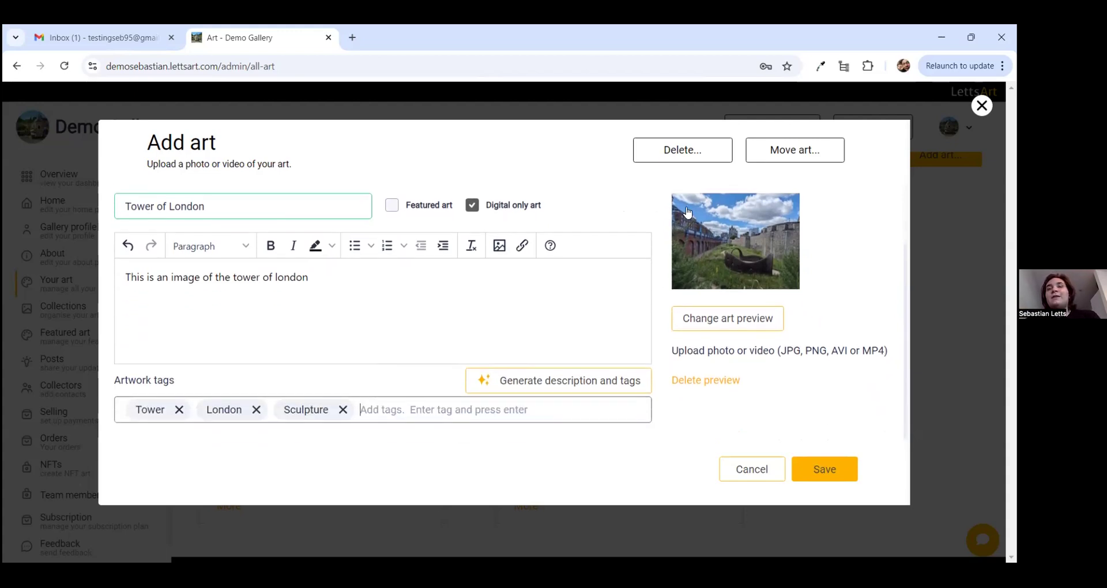
Upload the image "Tower of London Flowering Path" from Downloads as the digital artwork's original.
{"action": "scroll", "coordinate": [684, 258], "scroll_direction": "up", "scroll_amount": 1}
{"action": "scroll", "coordinate": [684, 297], "scroll_direction": "up", "scroll_amount": 1}
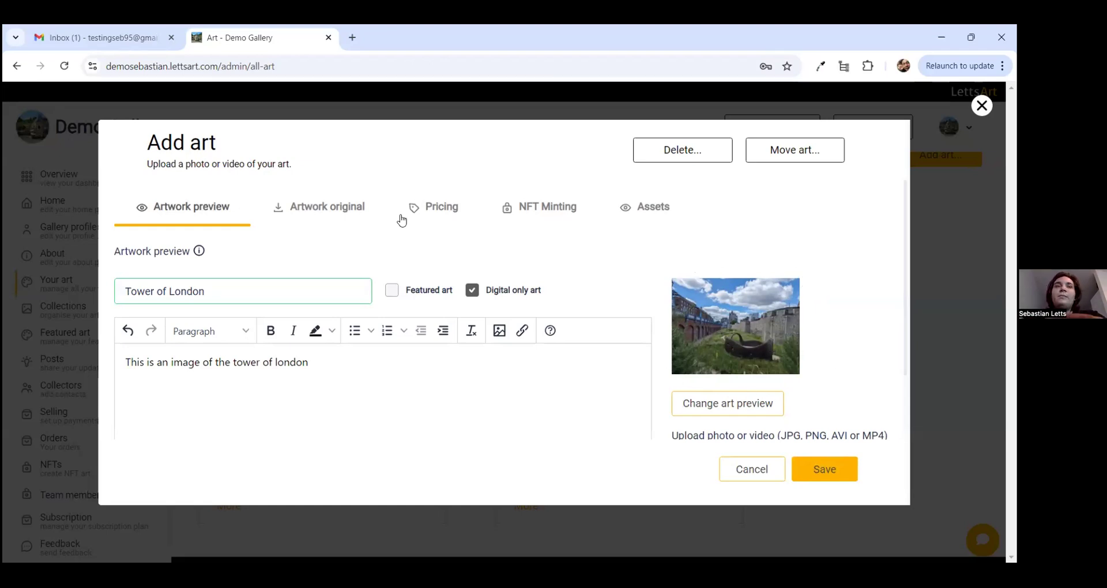
{"action": "left_click", "coordinate": [329, 217]}
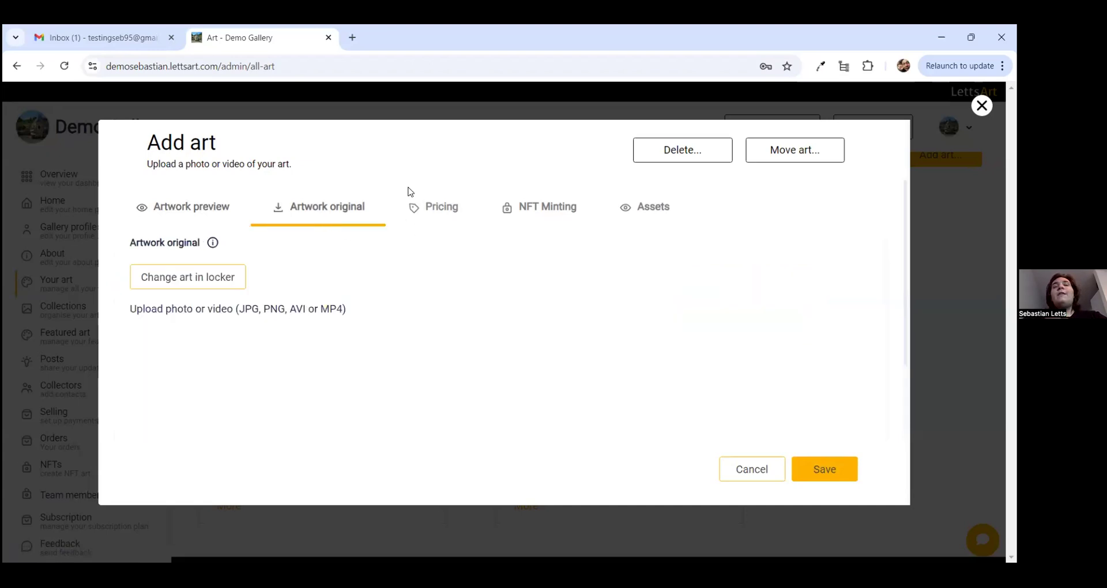
{"action": "left_click", "coordinate": [184, 289]}
{"action": "scroll", "coordinate": [257, 188], "scroll_direction": "down", "scroll_amount": 5}
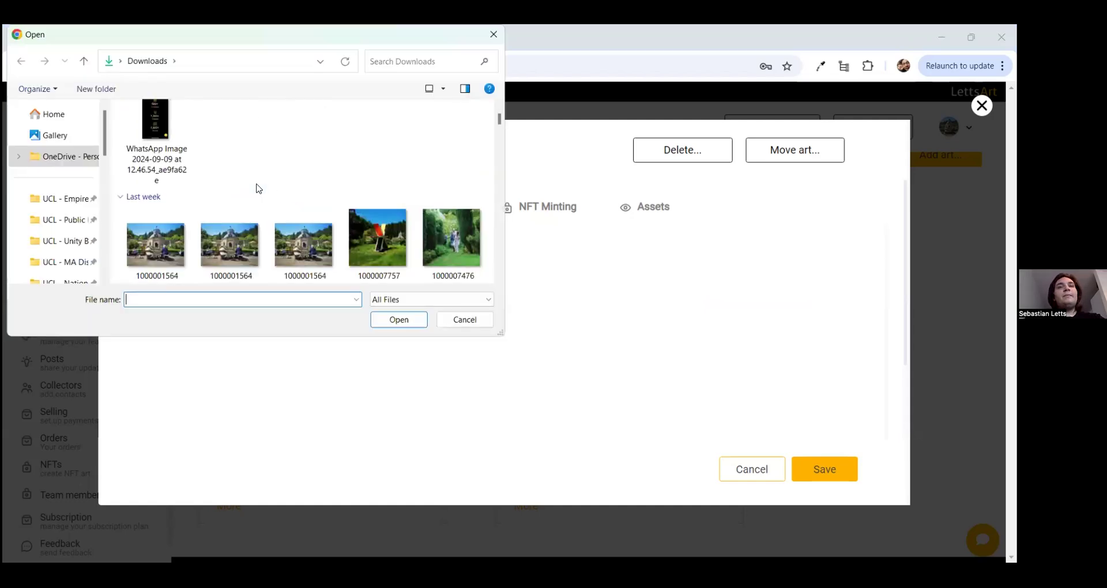
{"action": "scroll", "coordinate": [257, 187], "scroll_direction": "down", "scroll_amount": 2}
{"action": "scroll", "coordinate": [440, 202], "scroll_direction": "down", "scroll_amount": 3}
{"action": "scroll", "coordinate": [439, 202], "scroll_direction": "down", "scroll_amount": 5}
{"action": "scroll", "coordinate": [439, 201], "scroll_direction": "up", "scroll_amount": 4}
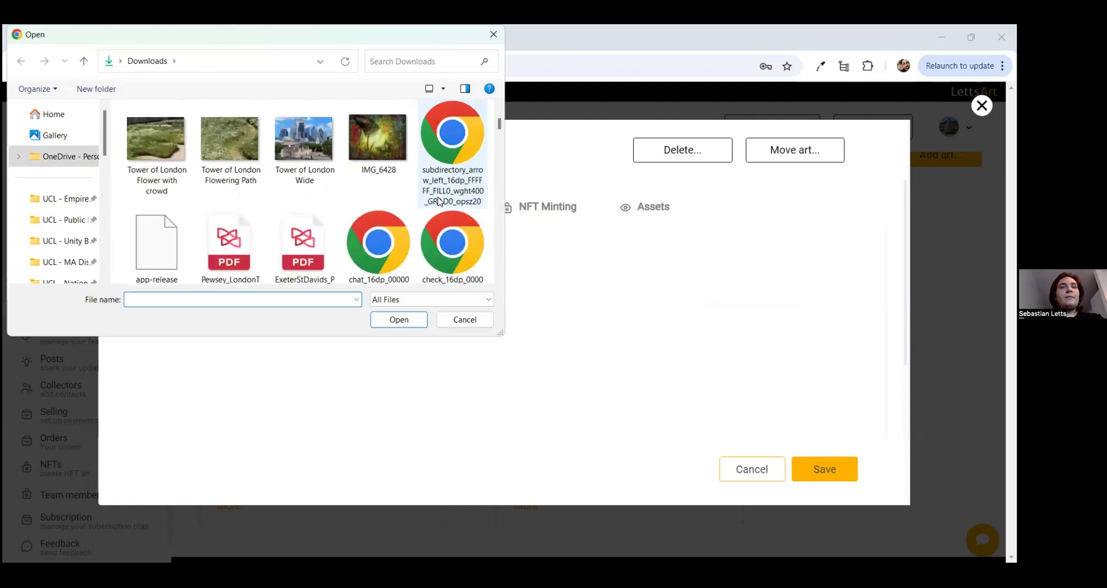
{"action": "left_click", "coordinate": [220, 235]}
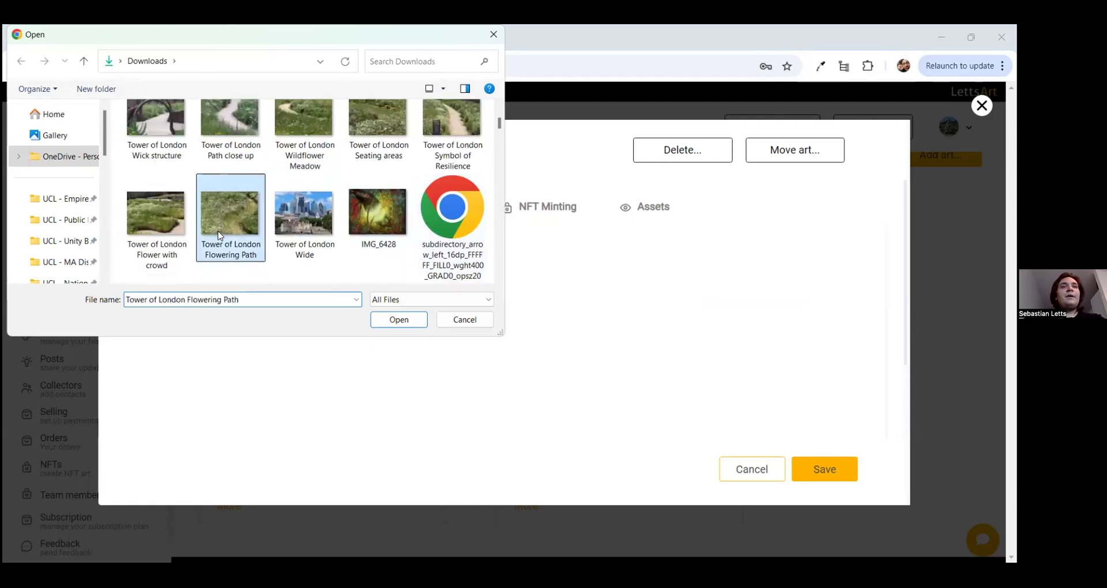
{"action": "left_click", "coordinate": [389, 321]}
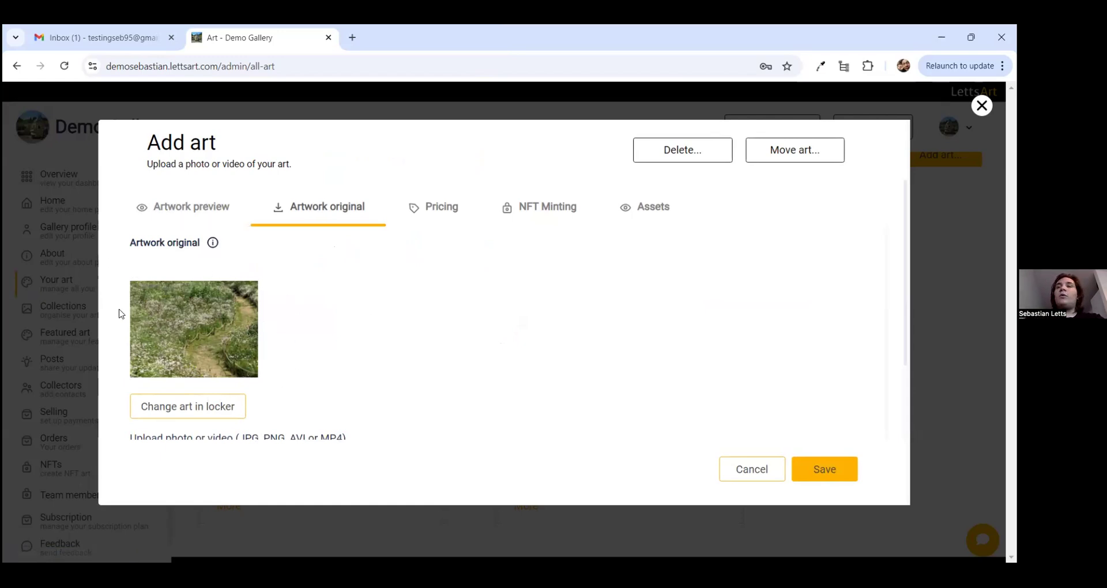
Save the "Tower of London" artwork and check the Latest art section on the gallery's home page.
{"action": "scroll", "coordinate": [340, 359], "scroll_direction": "down", "scroll_amount": 2}
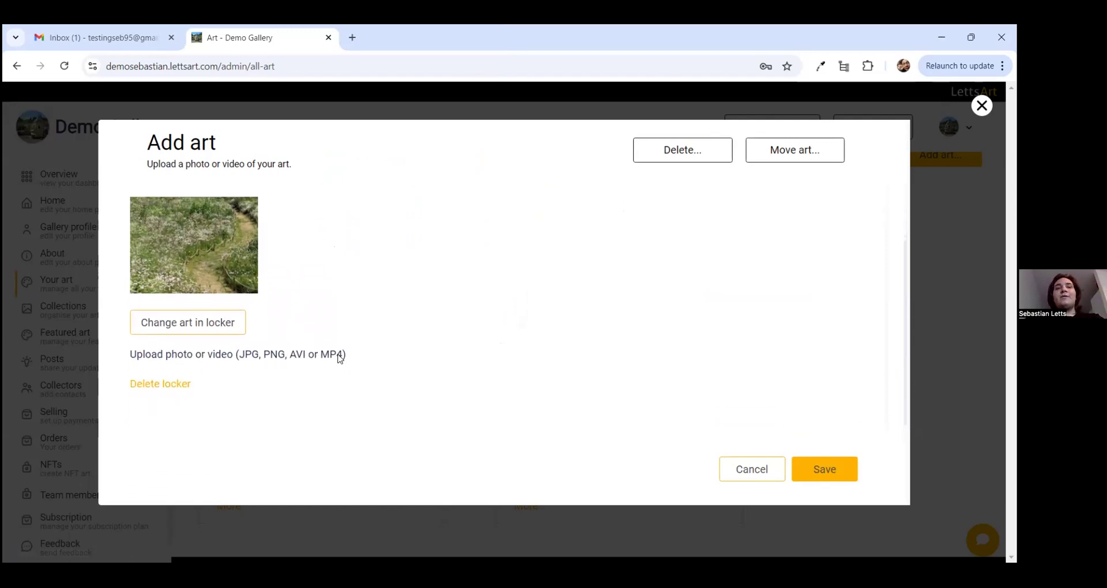
{"action": "scroll", "coordinate": [340, 358], "scroll_direction": "up", "scroll_amount": 2}
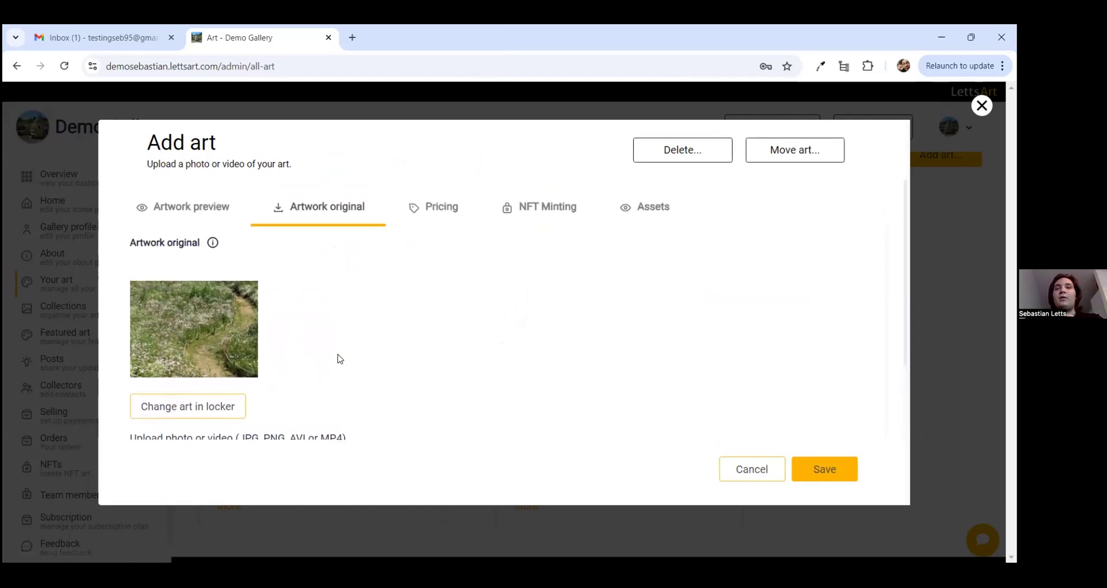
{"action": "left_click", "coordinate": [824, 473]}
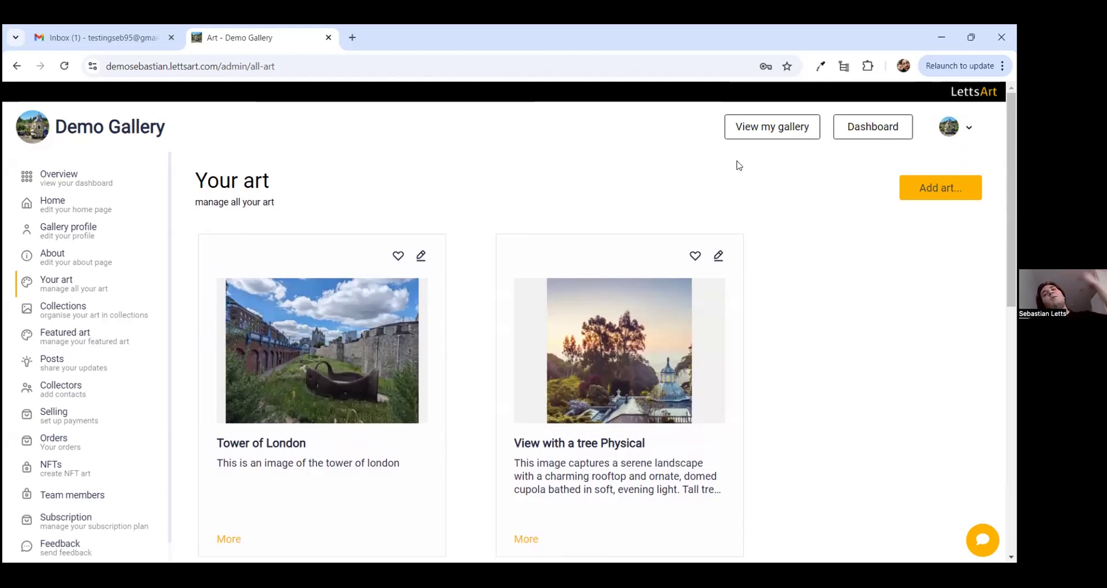
{"action": "left_click", "coordinate": [795, 133]}
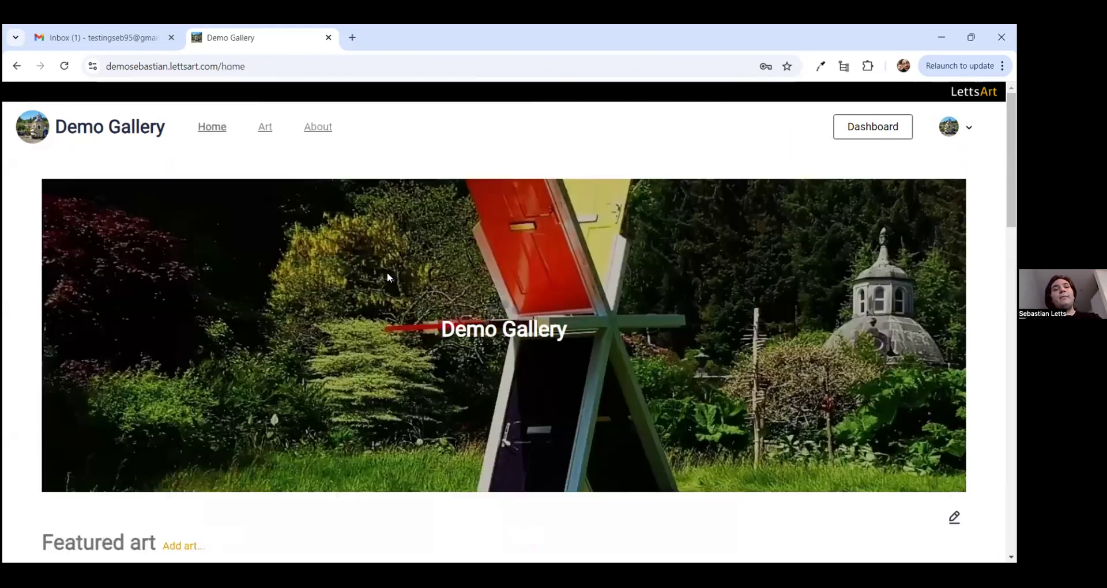
{"action": "scroll", "coordinate": [386, 277], "scroll_direction": "down", "scroll_amount": 10}
{"action": "scroll", "coordinate": [231, 285], "scroll_direction": "down", "scroll_amount": 4}
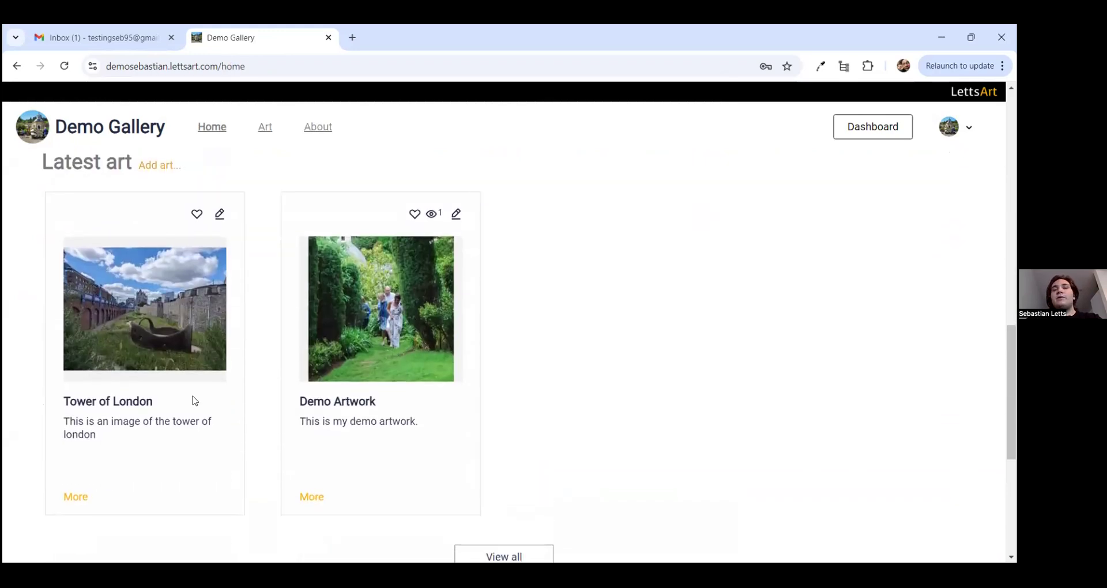
{"action": "scroll", "coordinate": [462, 352], "scroll_direction": "up", "scroll_amount": 14}
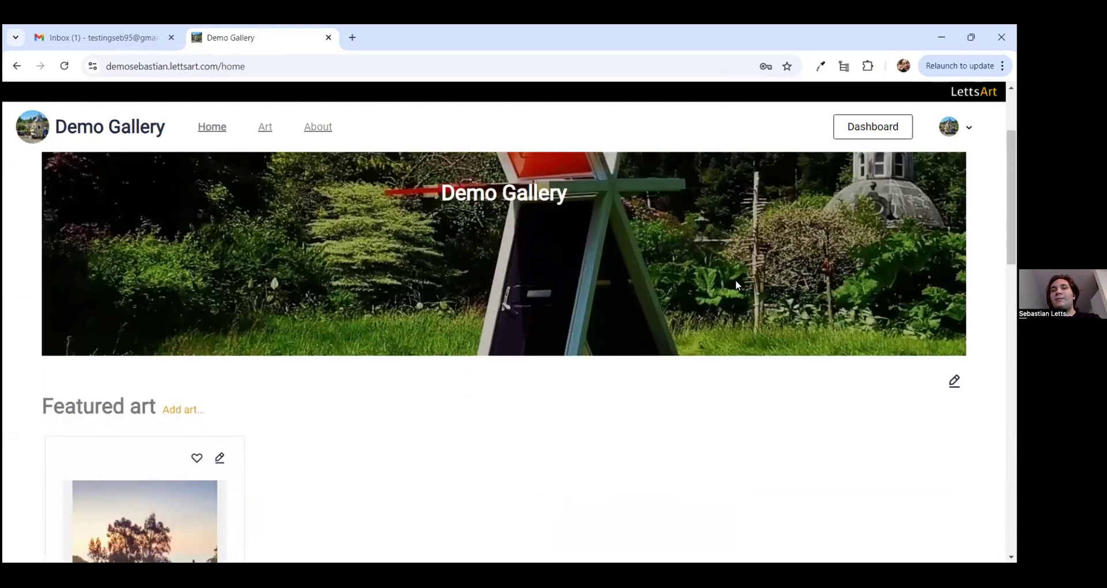
Start a new art collection from the dashboard and upload a flower meadow photo from Downloads as its hero image.
{"action": "left_click", "coordinate": [869, 125]}
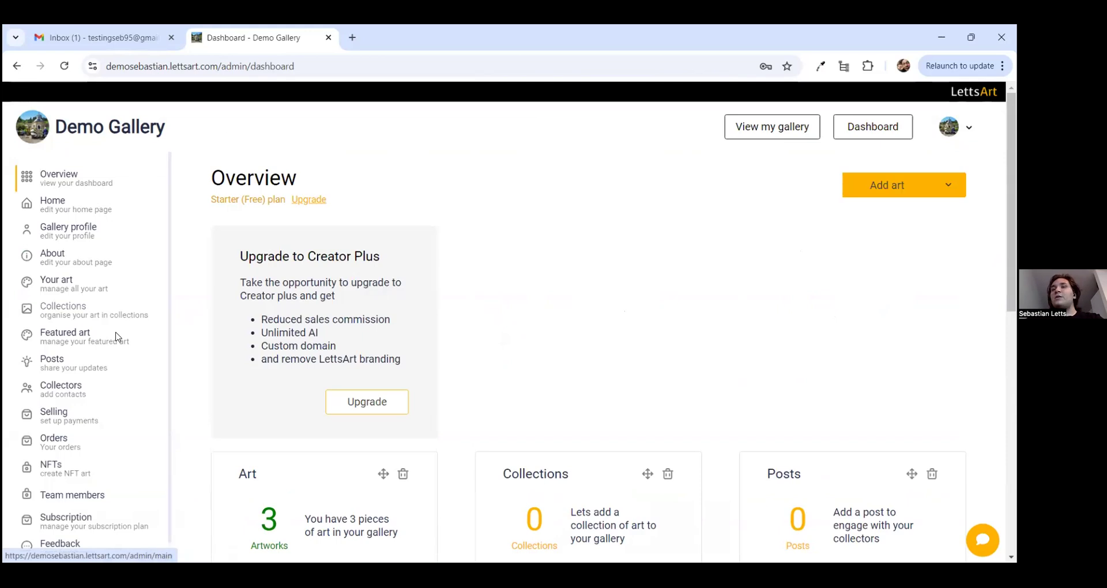
{"action": "left_click", "coordinate": [71, 315]}
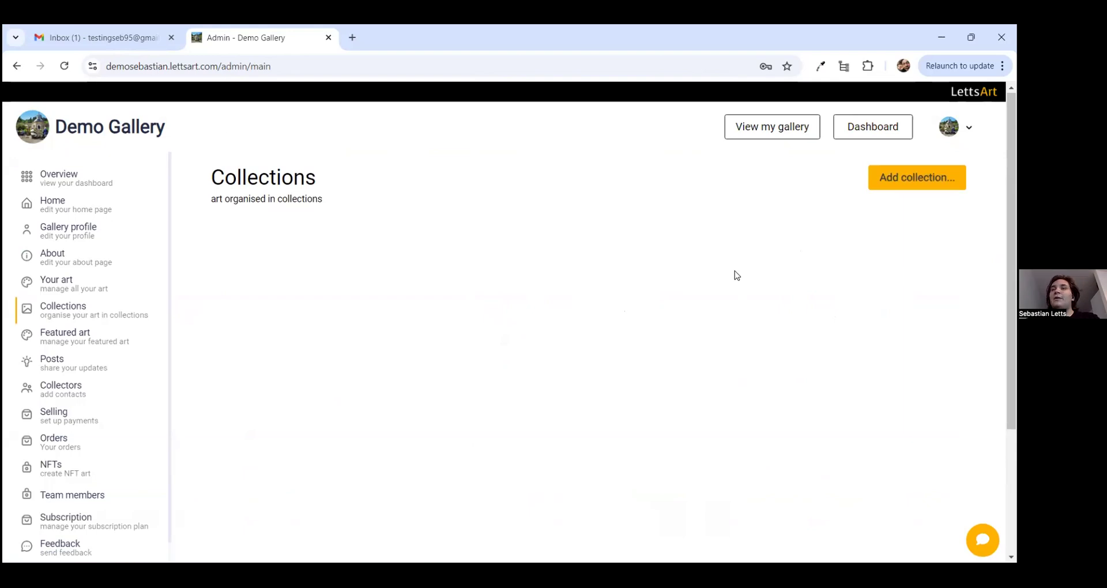
{"action": "left_click", "coordinate": [897, 177]}
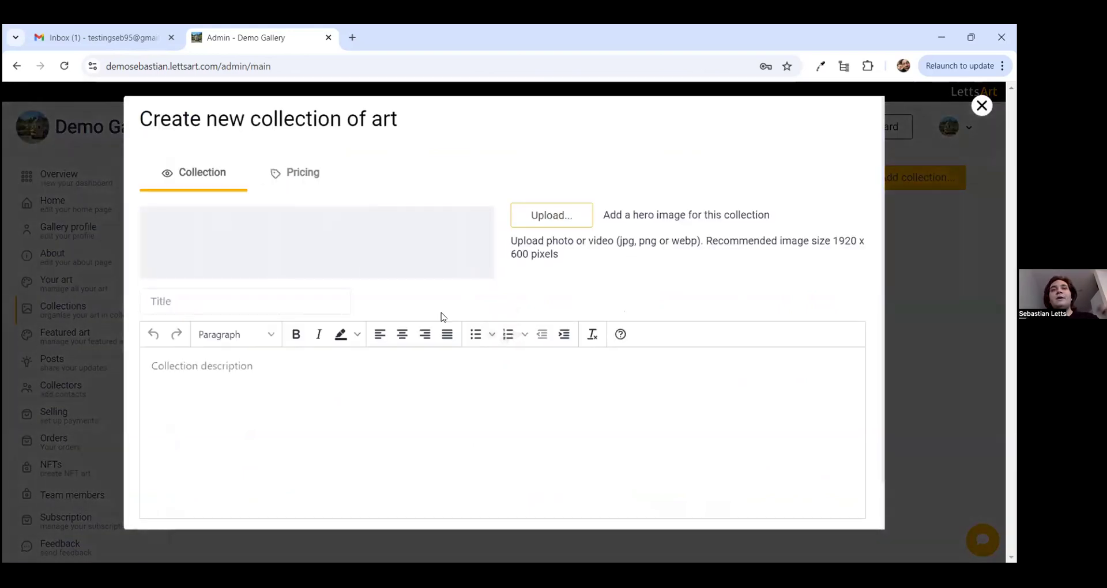
{"action": "left_click", "coordinate": [540, 222]}
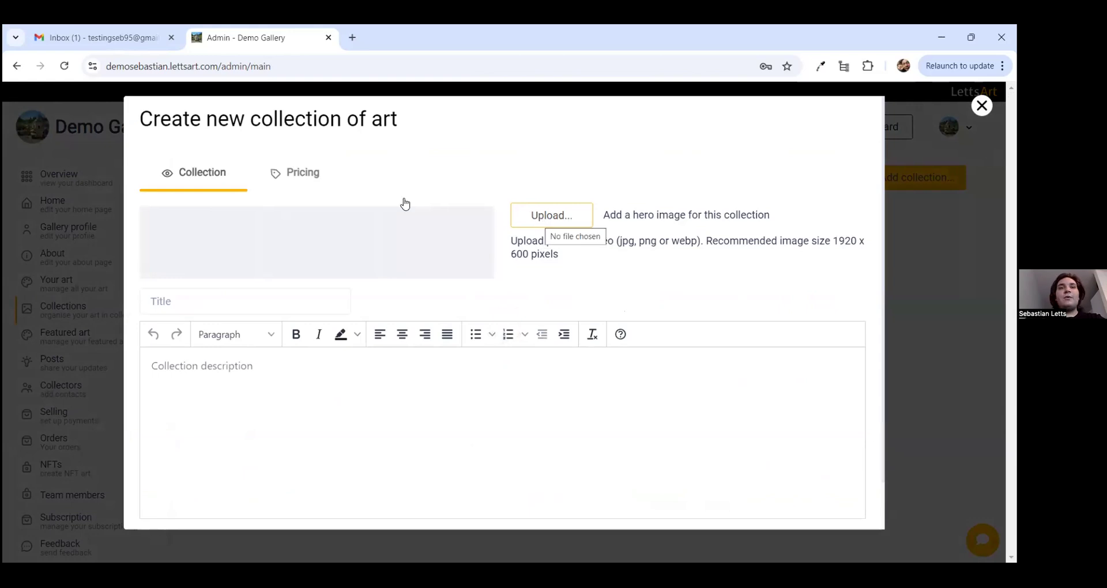
{"action": "scroll", "coordinate": [403, 202], "scroll_direction": "down", "scroll_amount": 5}
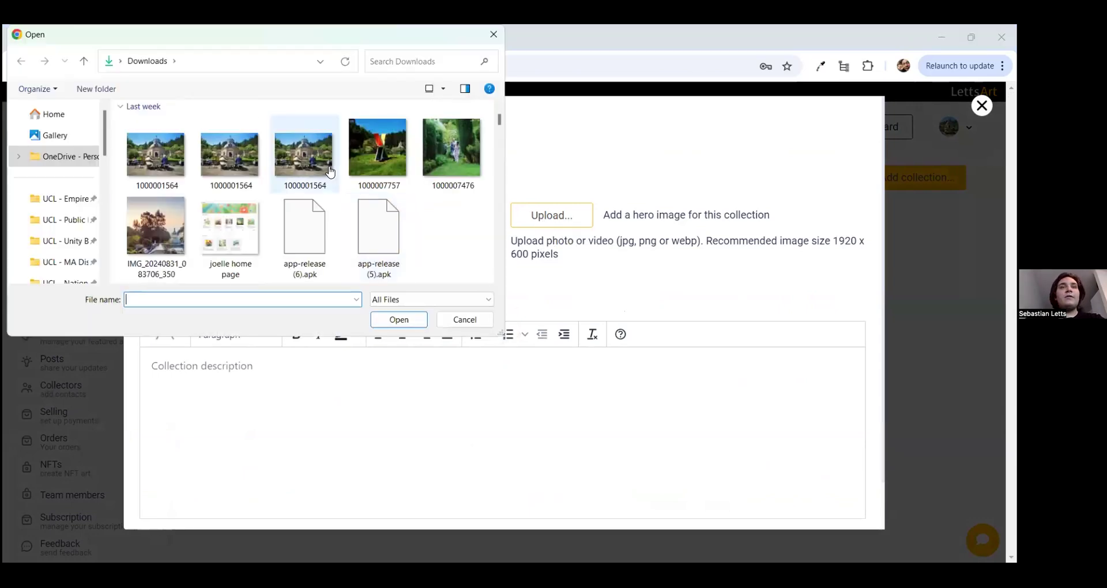
{"action": "scroll", "coordinate": [451, 171], "scroll_direction": "down", "scroll_amount": 3}
{"action": "scroll", "coordinate": [451, 170], "scroll_direction": "down", "scroll_amount": 1}
{"action": "double_click", "coordinate": [359, 220]}
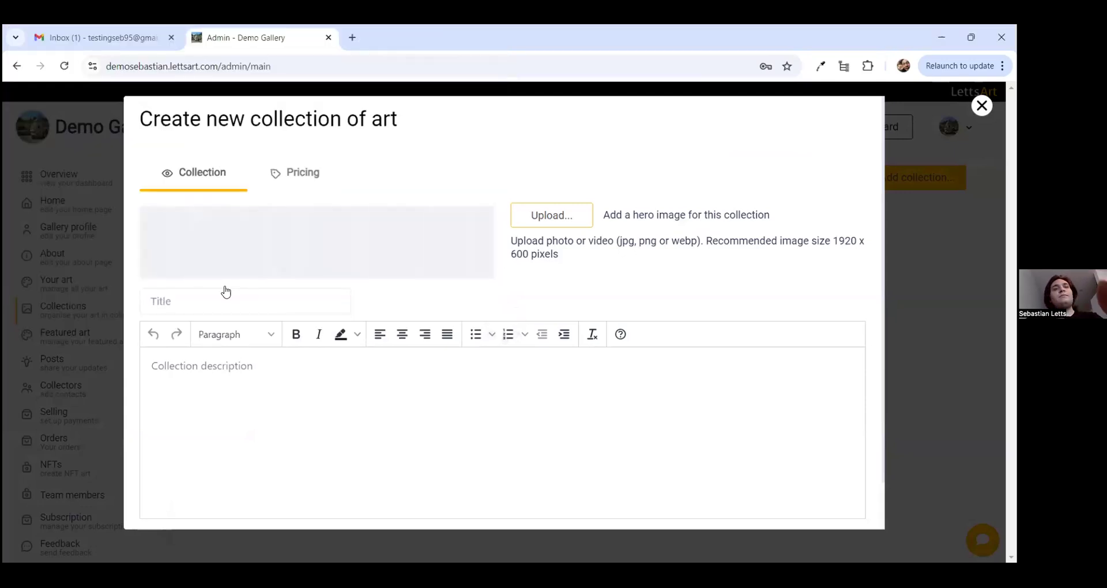
Title the collection "Flowers", enter the description "This is some flowers, with multiple artworks within." and save it.
{"action": "type", "text": "FL"}
{"action": "type", "text": "lowers"}
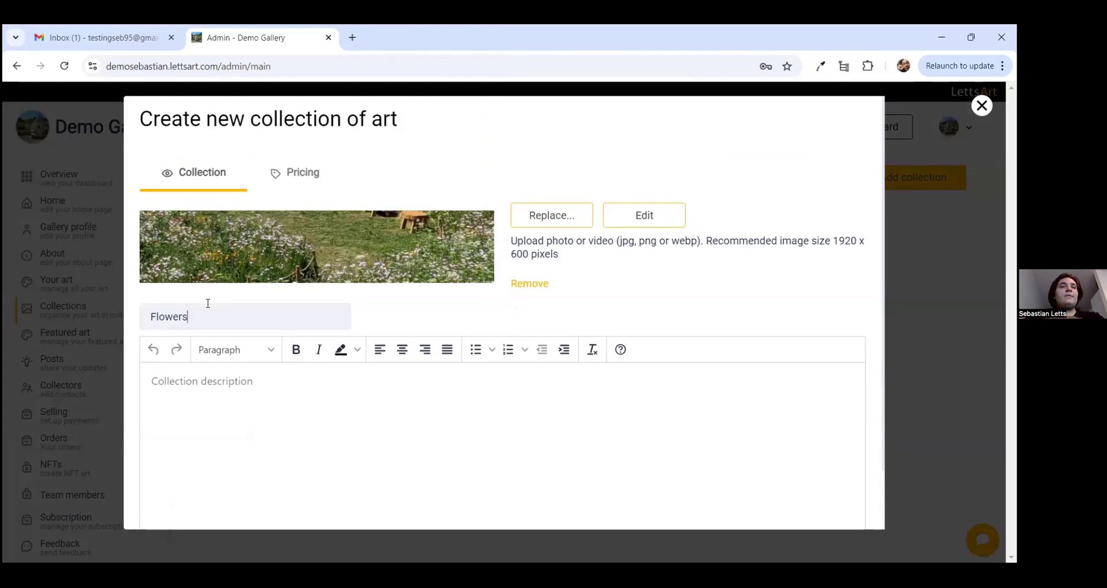
{"action": "left_click", "coordinate": [218, 395]}
{"action": "scroll", "coordinate": [218, 395], "scroll_direction": "down", "scroll_amount": 1}
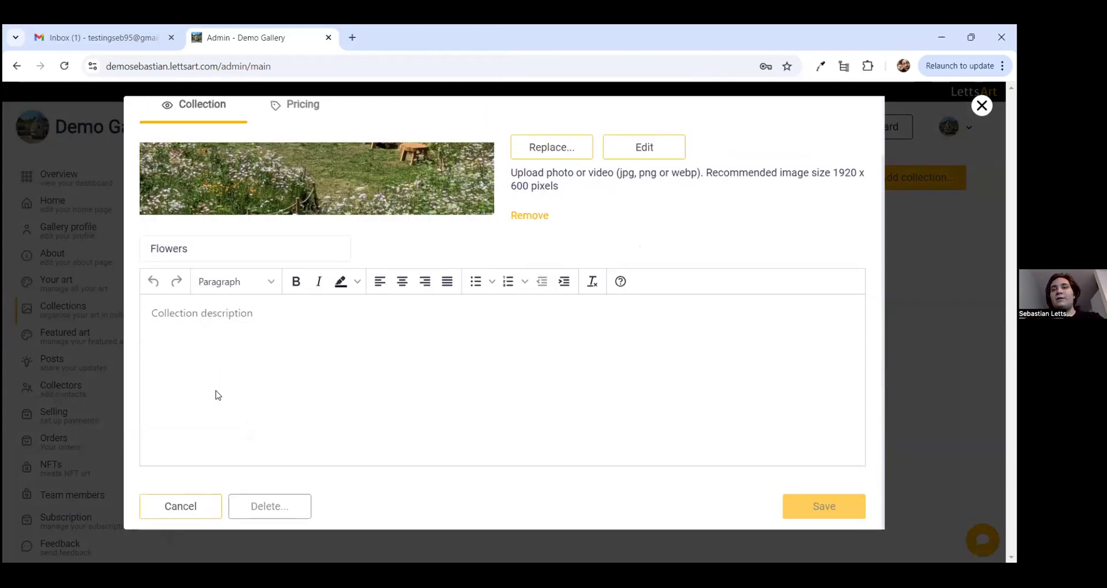
{"action": "type", "text": "This is so"}
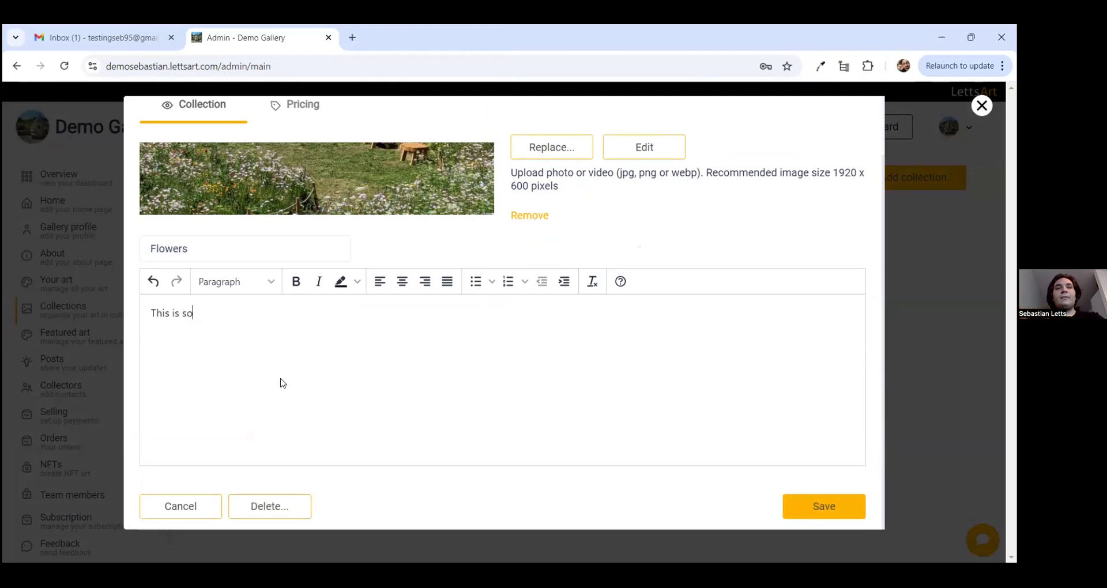
{"action": "type", "text": "me flowers, with multiple artworks within."}
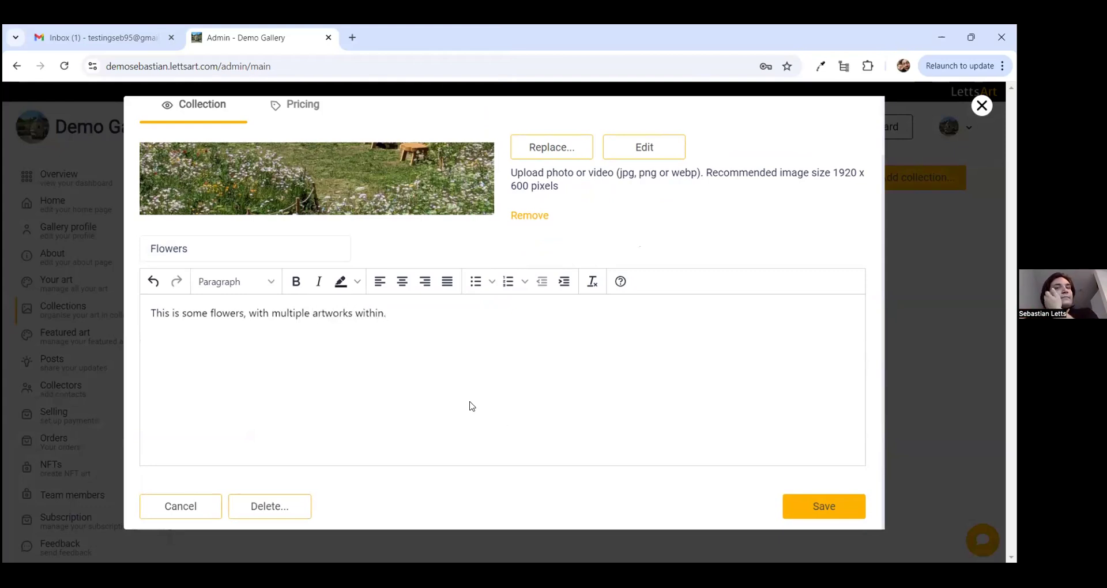
{"action": "scroll", "coordinate": [509, 422], "scroll_direction": "up", "scroll_amount": 1}
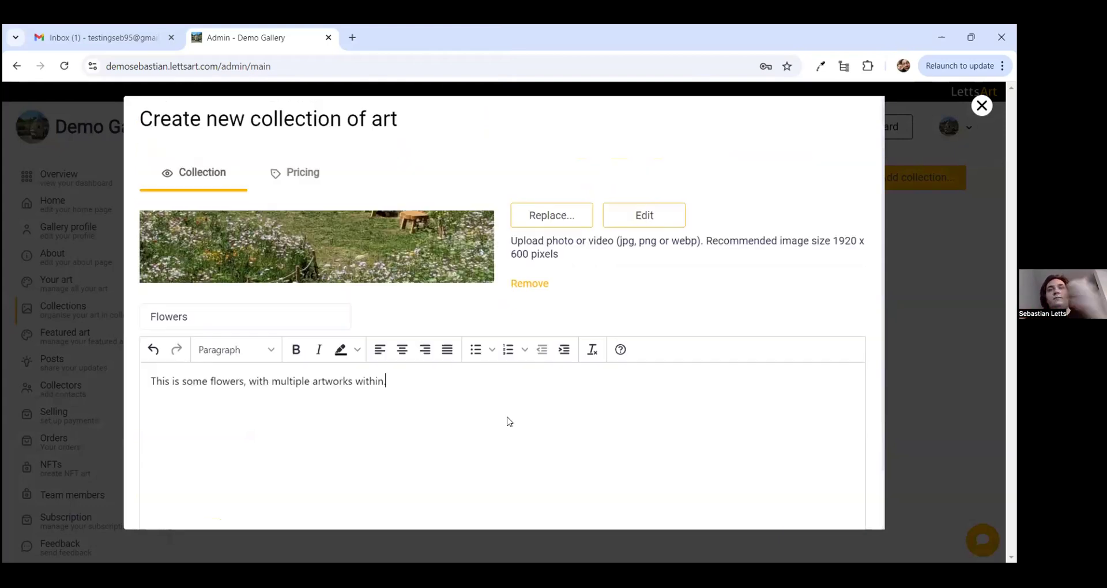
{"action": "scroll", "coordinate": [805, 457], "scroll_direction": "down", "scroll_amount": 1}
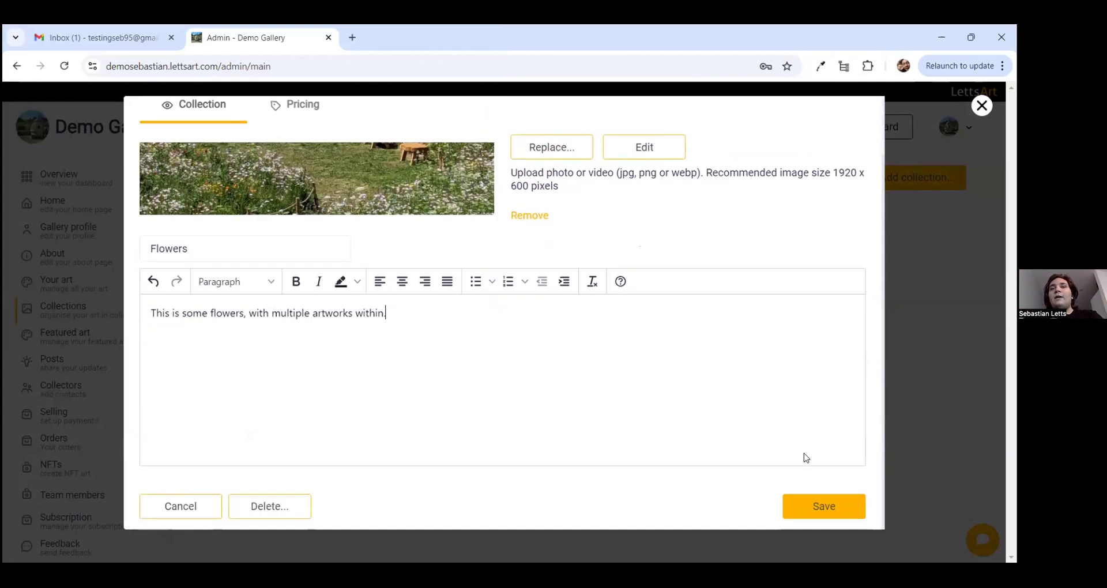
{"action": "left_click", "coordinate": [811, 521]}
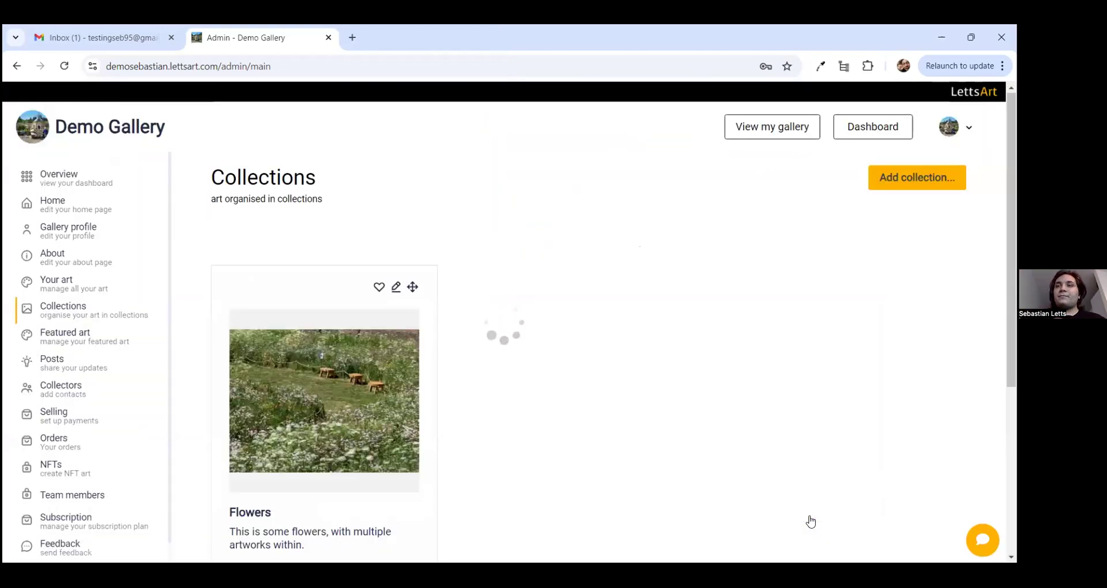
Move the "Tower of London" artwork into the "Flowers" collection and save the artwork.
{"action": "scroll", "coordinate": [490, 346], "scroll_direction": "down", "scroll_amount": 1}
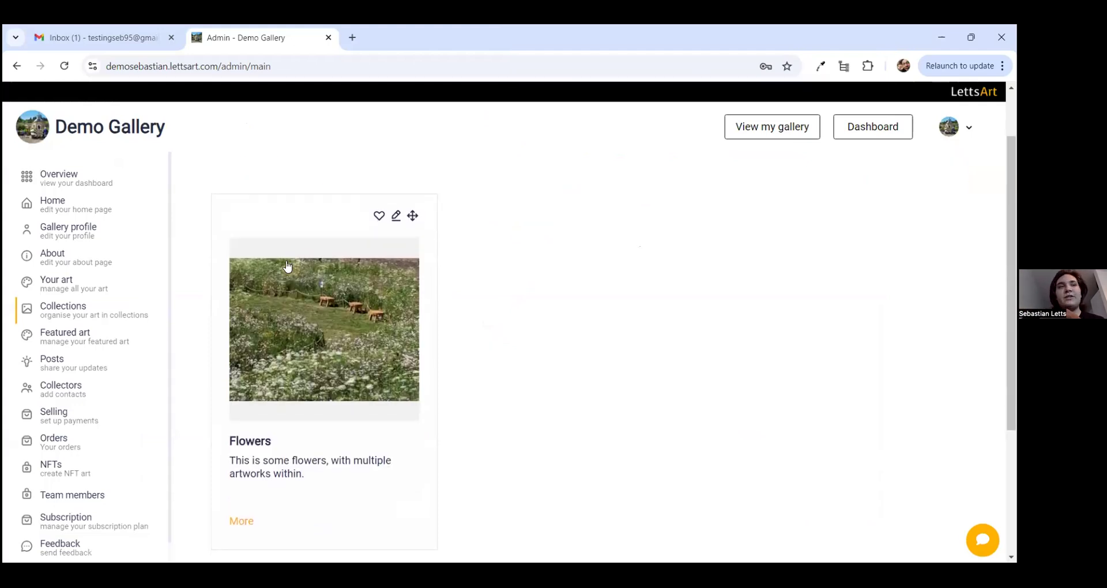
{"action": "left_click", "coordinate": [80, 281]}
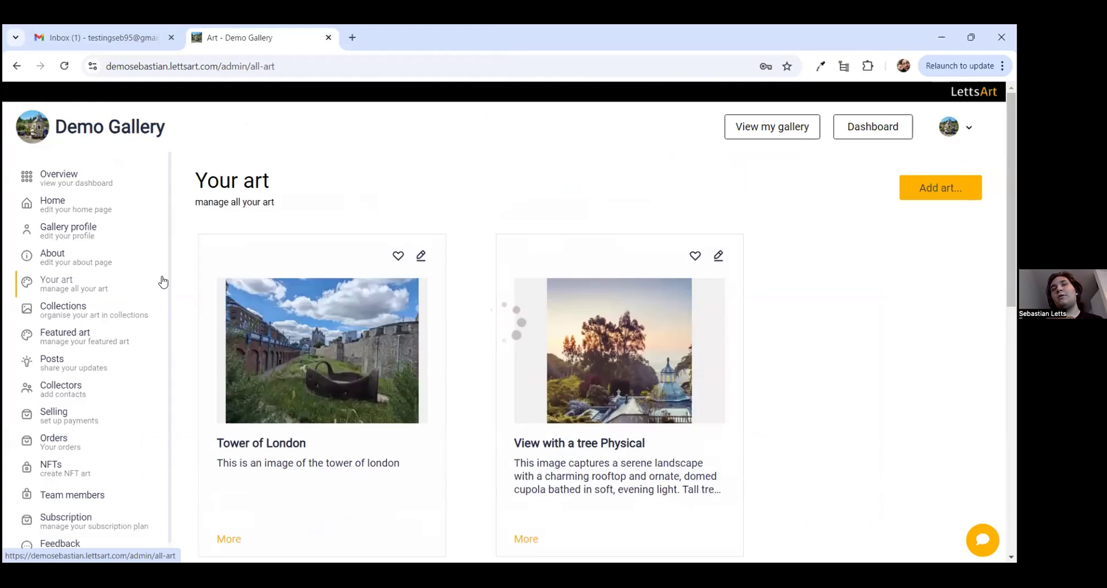
{"action": "scroll", "coordinate": [516, 421], "scroll_direction": "down", "scroll_amount": 1}
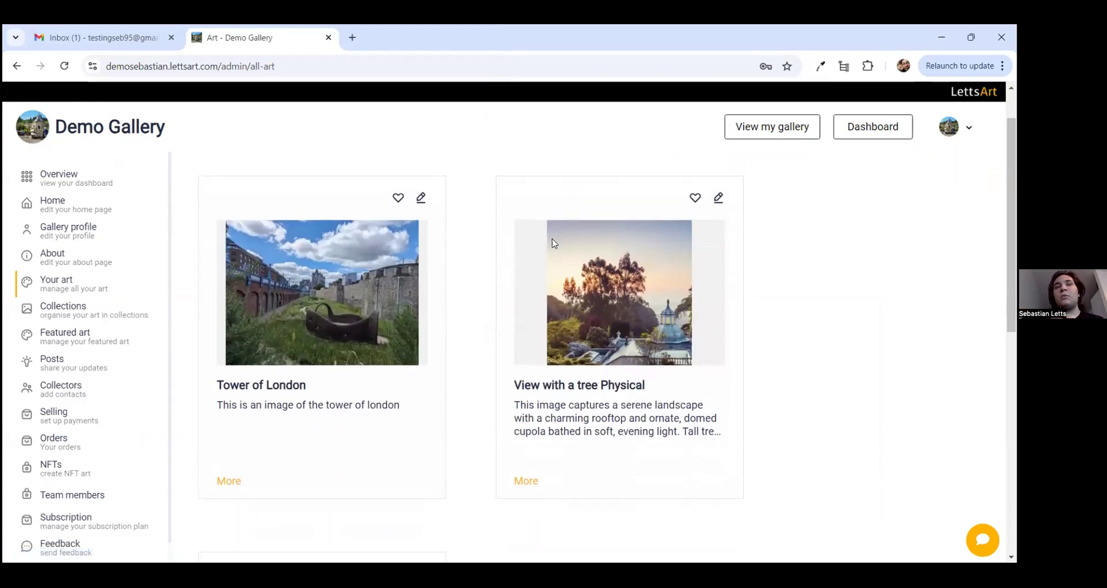
{"action": "left_click", "coordinate": [421, 199]}
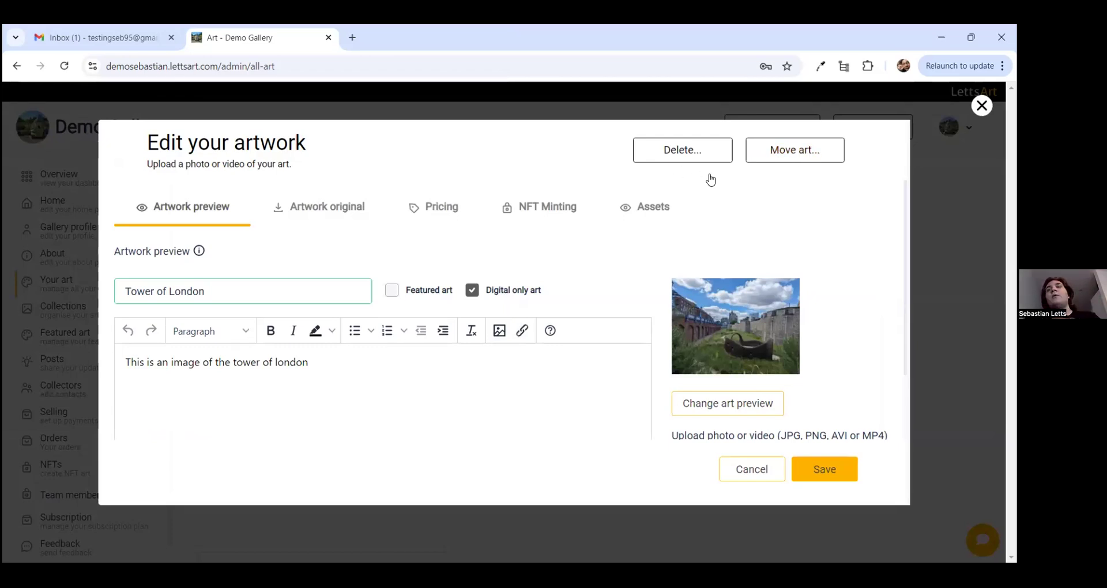
{"action": "left_click", "coordinate": [796, 155]}
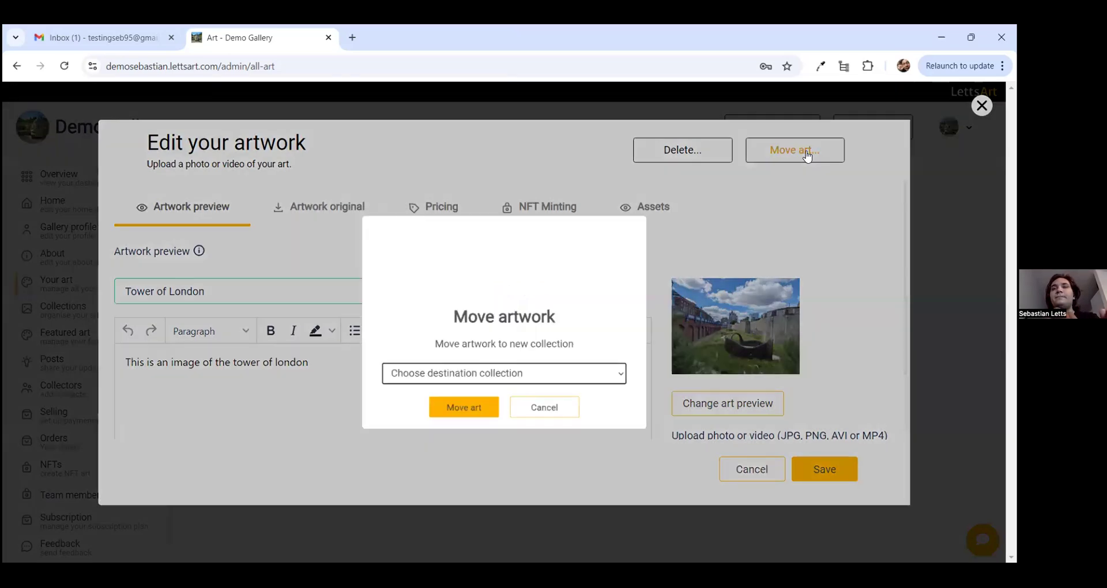
{"action": "left_click", "coordinate": [447, 391]}
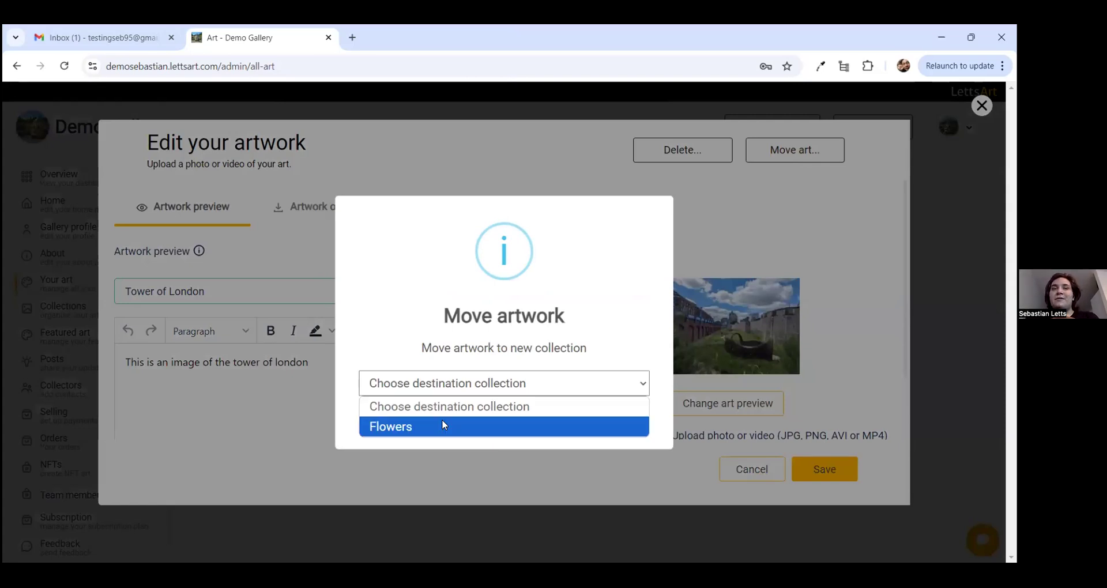
{"action": "left_click", "coordinate": [442, 424]}
{"action": "left_click", "coordinate": [468, 420]}
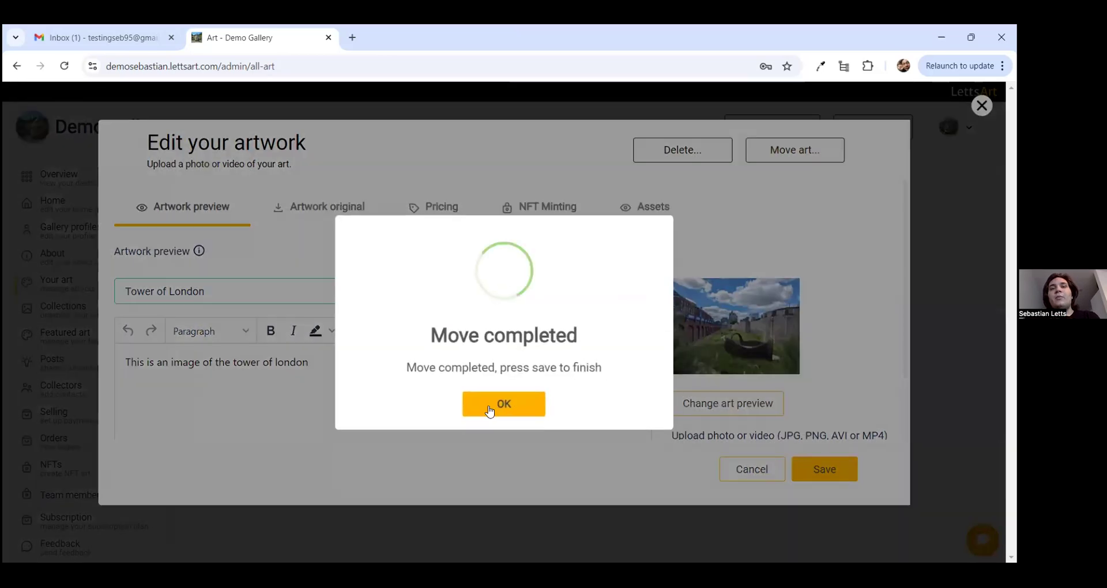
{"action": "left_click", "coordinate": [500, 404]}
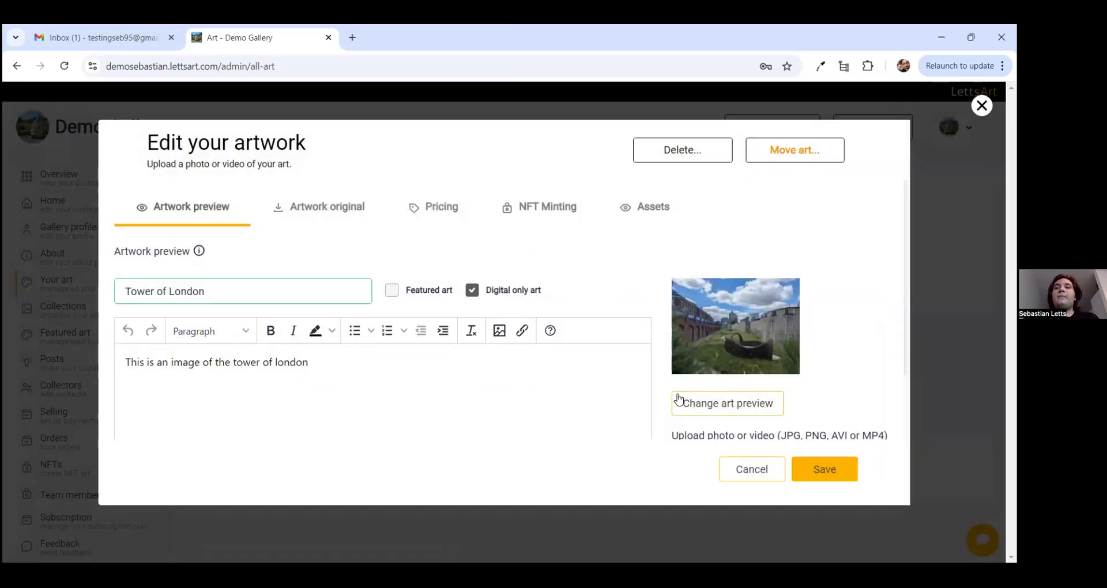
{"action": "left_click", "coordinate": [829, 470]}
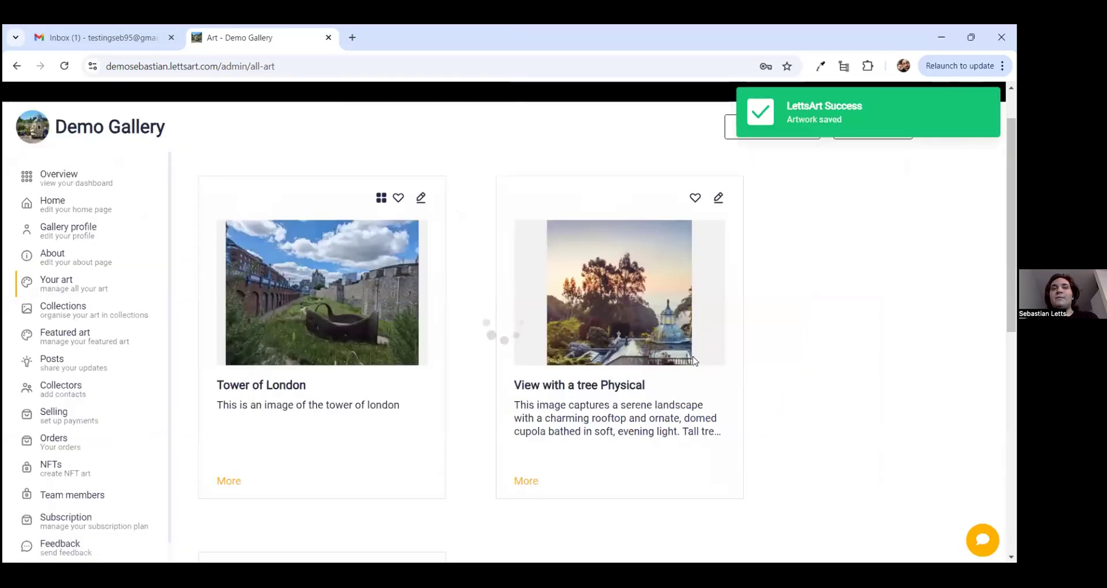
View the gallery's home page and open the "Flowers" collection from its Collections section.
{"action": "left_click", "coordinate": [729, 134]}
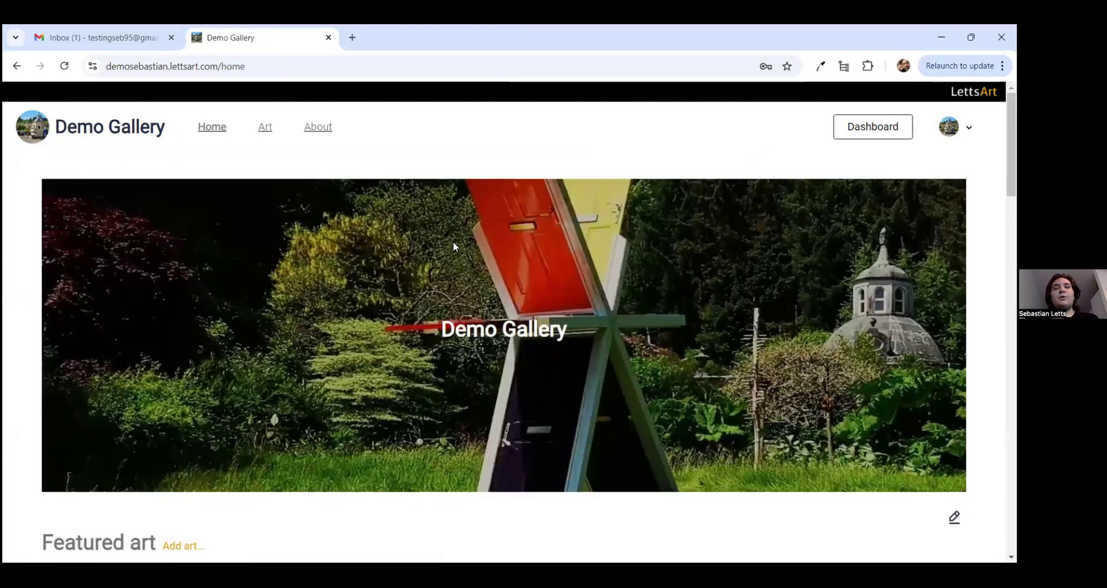
{"action": "scroll", "coordinate": [452, 245], "scroll_direction": "down", "scroll_amount": 10}
{"action": "scroll", "coordinate": [454, 246], "scroll_direction": "down", "scroll_amount": 1}
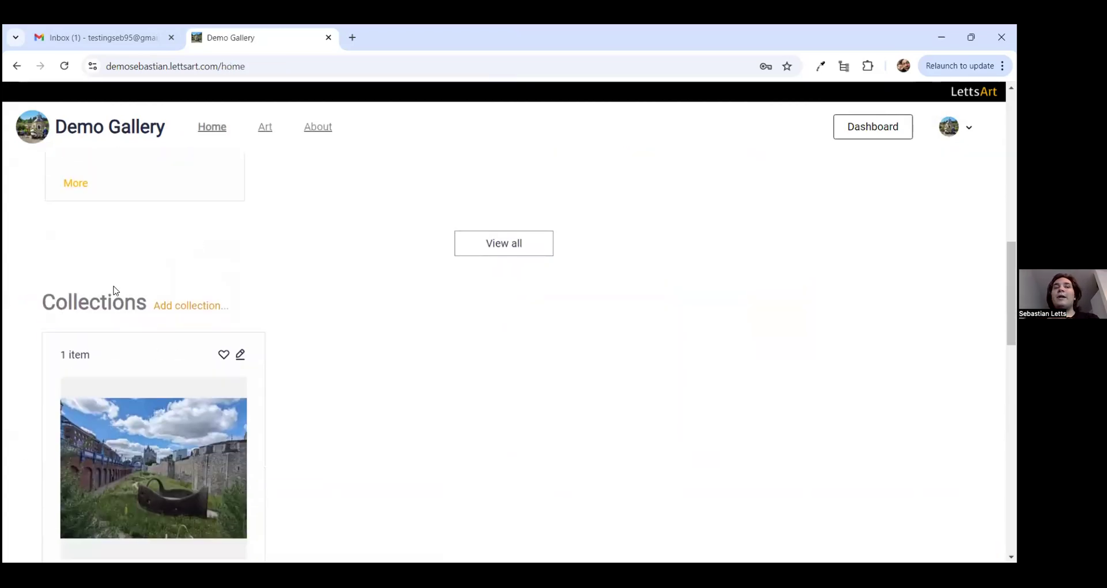
{"action": "scroll", "coordinate": [114, 290], "scroll_direction": "down", "scroll_amount": 3}
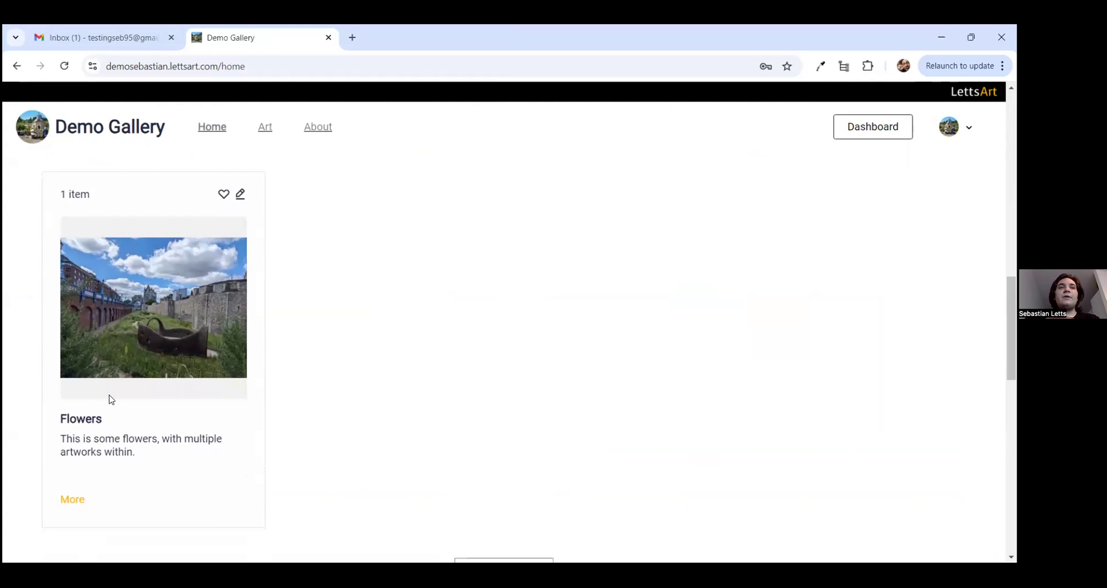
{"action": "left_click", "coordinate": [102, 402]}
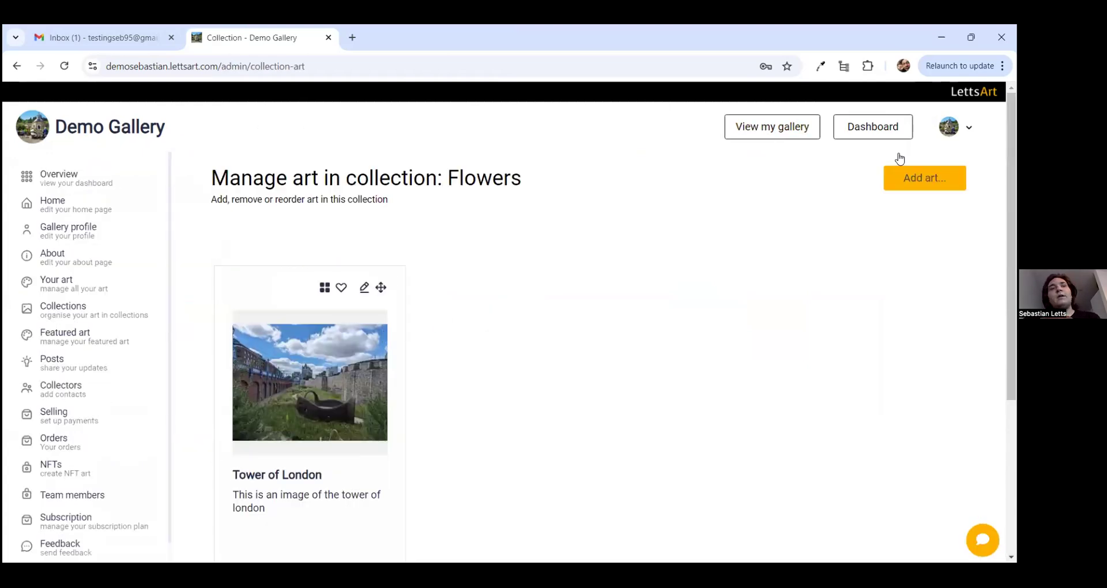
Move the "Demo Artwork" piece into the "Flowers" collection and save the artwork.
{"action": "left_click", "coordinate": [870, 137]}
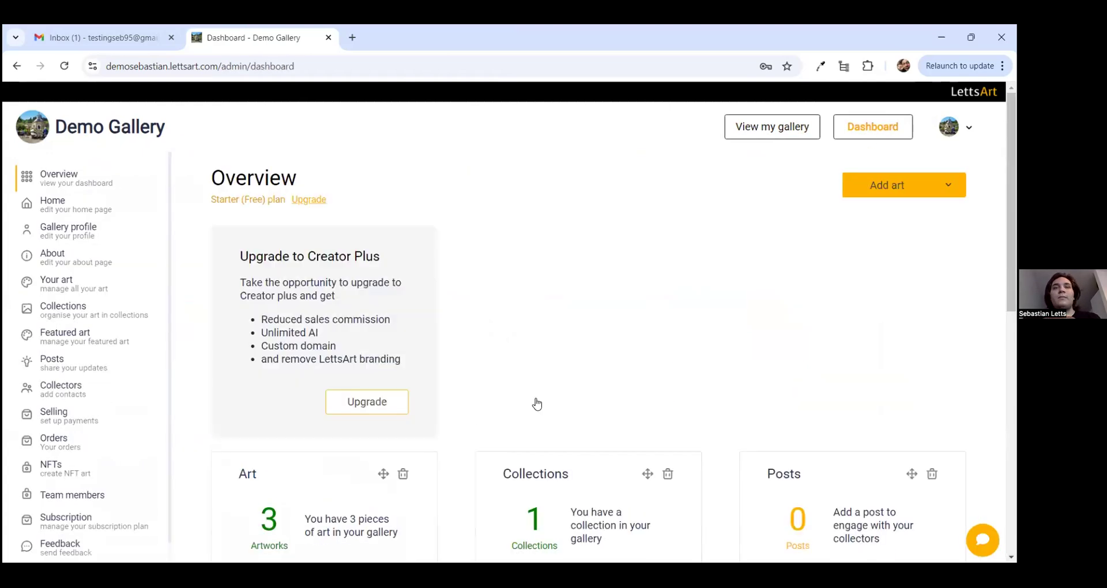
{"action": "scroll", "coordinate": [535, 403], "scroll_direction": "down", "scroll_amount": 1}
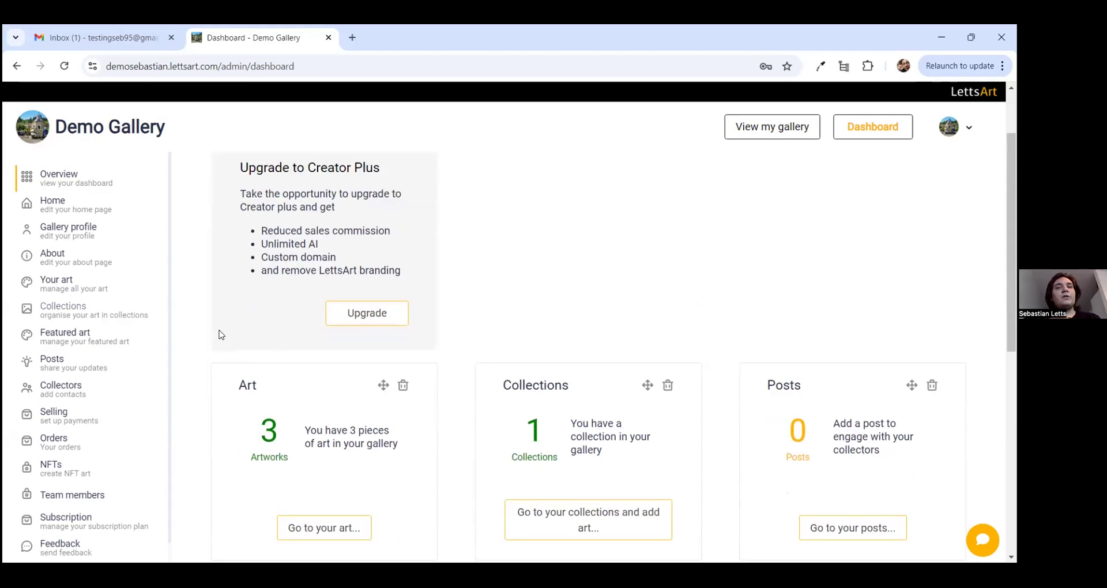
{"action": "left_click", "coordinate": [276, 293]}
{"action": "scroll", "coordinate": [345, 305], "scroll_direction": "down", "scroll_amount": 6}
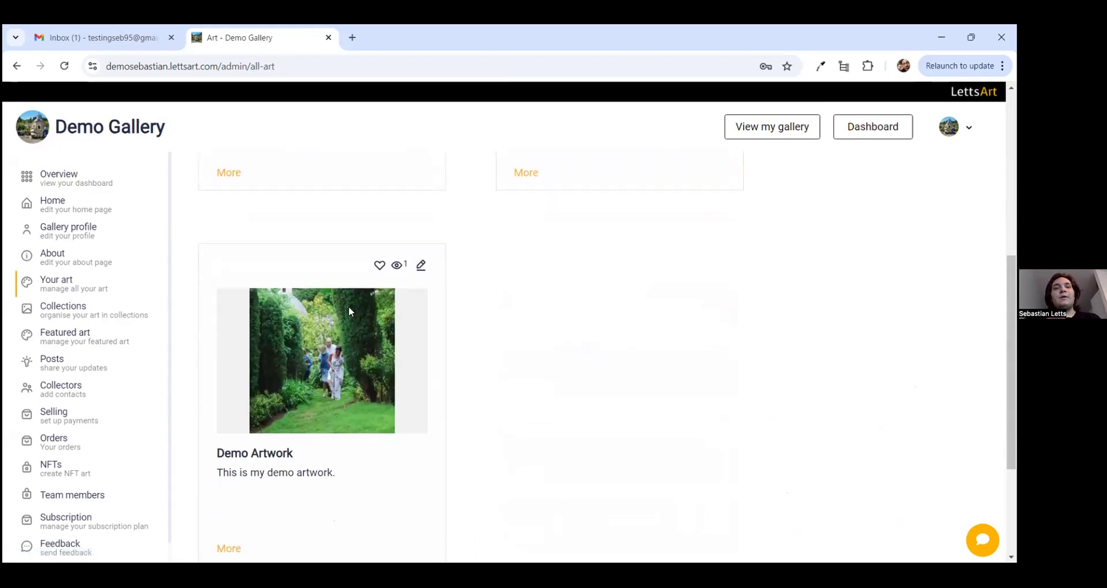
{"action": "scroll", "coordinate": [422, 414], "scroll_direction": "up", "scroll_amount": 2}
{"action": "left_click", "coordinate": [421, 379]}
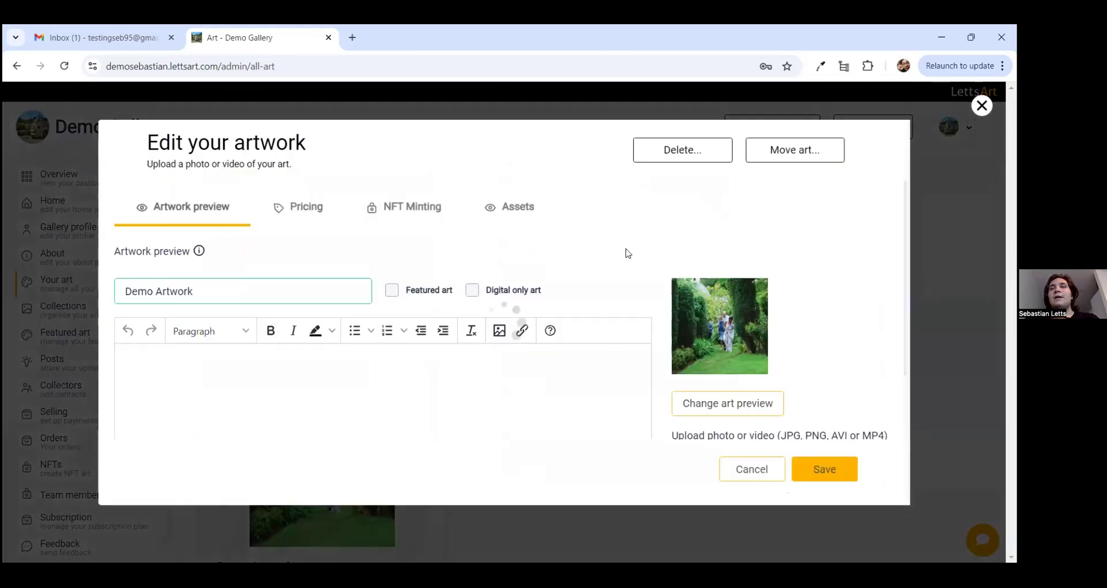
{"action": "left_click", "coordinate": [790, 151]}
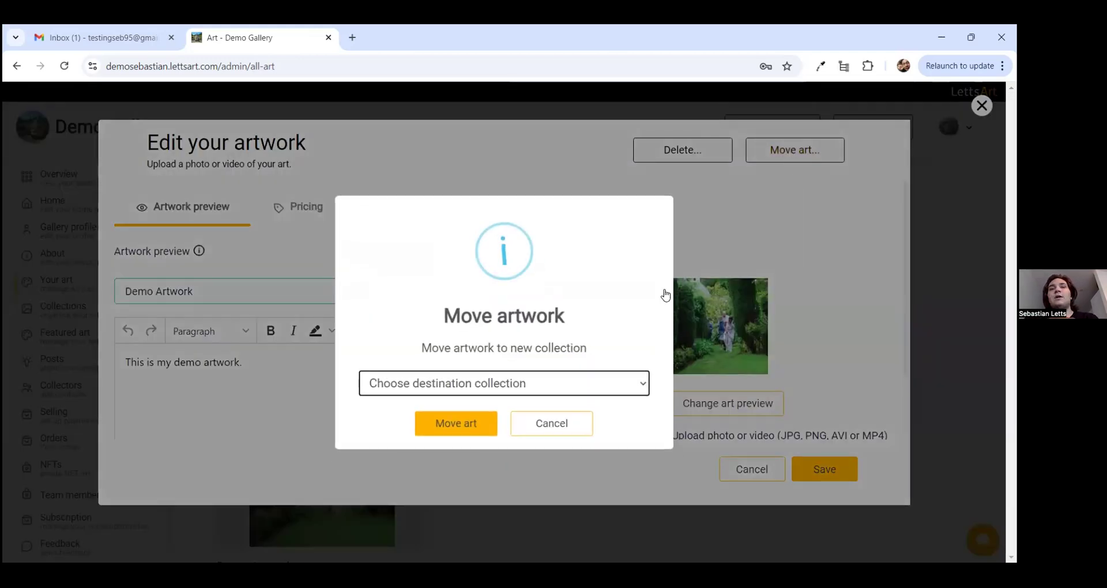
{"action": "left_click", "coordinate": [519, 382]}
{"action": "left_click", "coordinate": [453, 427]}
{"action": "left_click", "coordinate": [455, 424]}
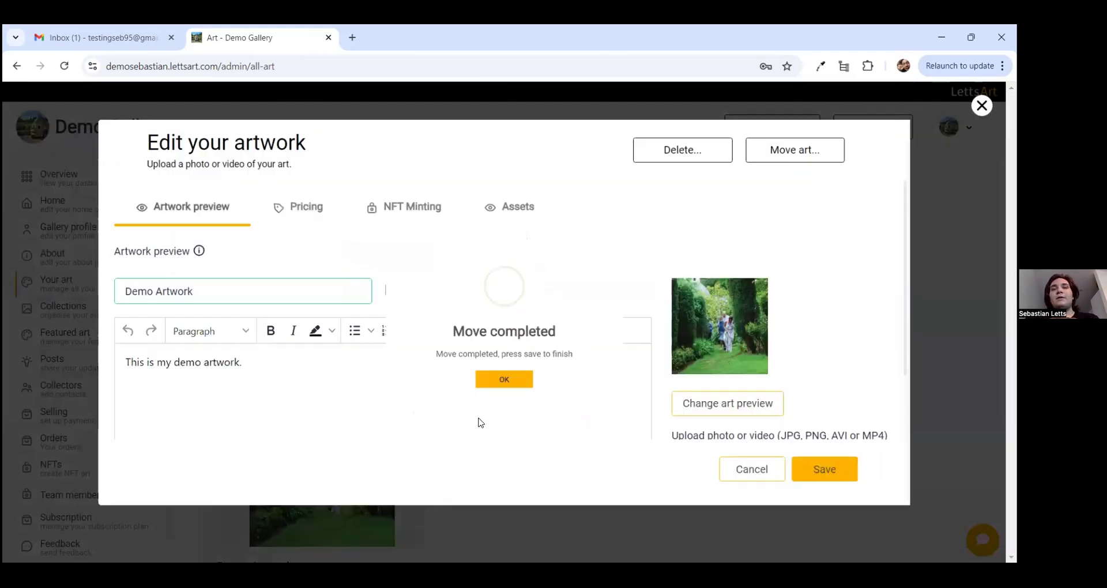
{"action": "left_click", "coordinate": [537, 415]}
{"action": "left_click", "coordinate": [796, 468]}
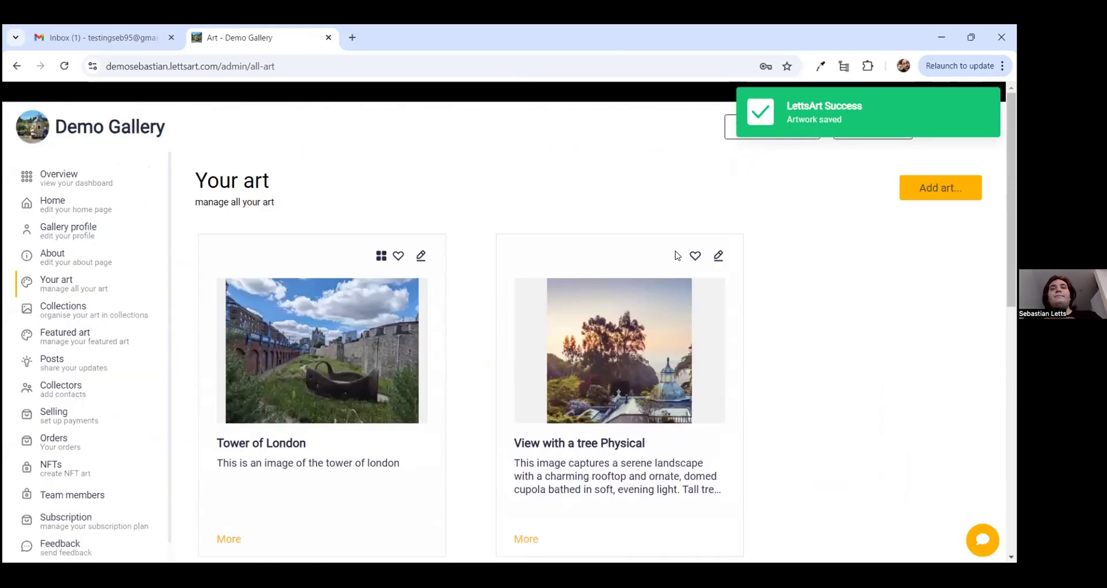
Return to the gallery's home page and check the "Flowers" collection and the artworks in it.
{"action": "left_click", "coordinate": [738, 137]}
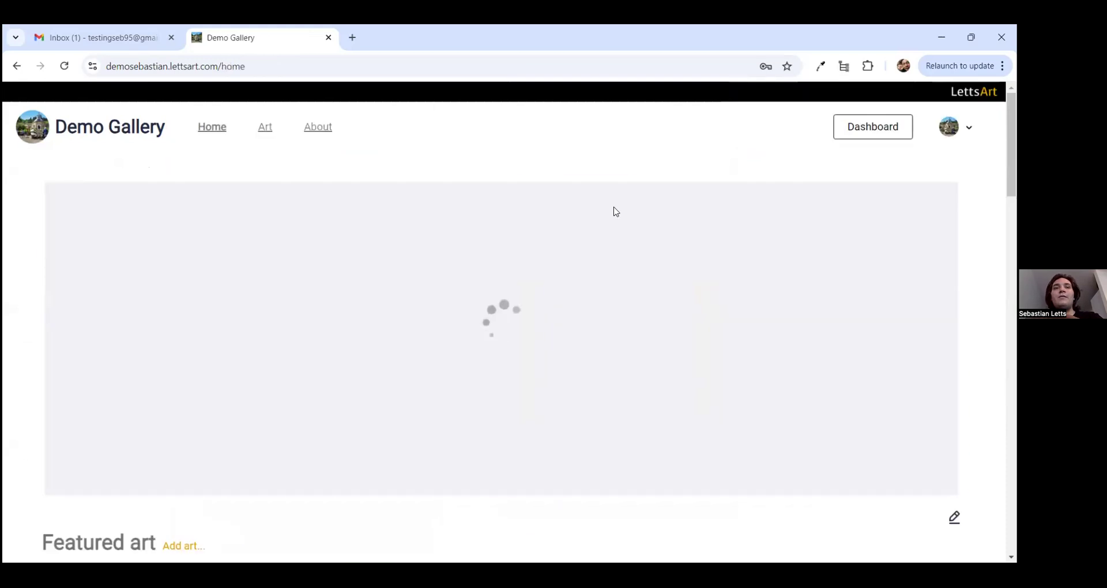
{"action": "scroll", "coordinate": [406, 312], "scroll_direction": "down", "scroll_amount": 10}
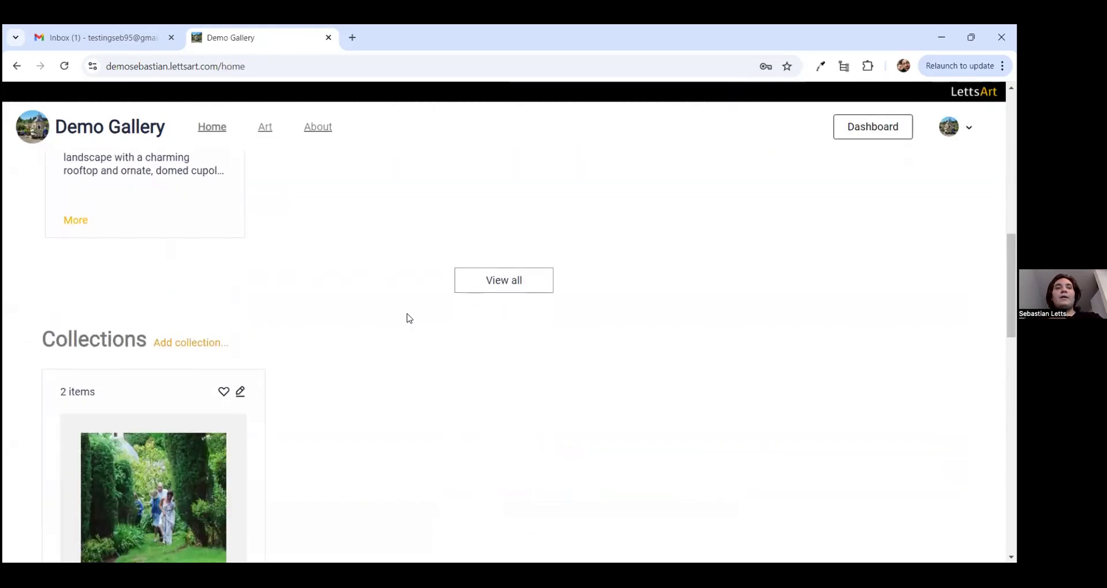
{"action": "scroll", "coordinate": [407, 319], "scroll_direction": "down", "scroll_amount": 2}
{"action": "scroll", "coordinate": [156, 455], "scroll_direction": "down", "scroll_amount": 1}
{"action": "left_click", "coordinate": [128, 441]}
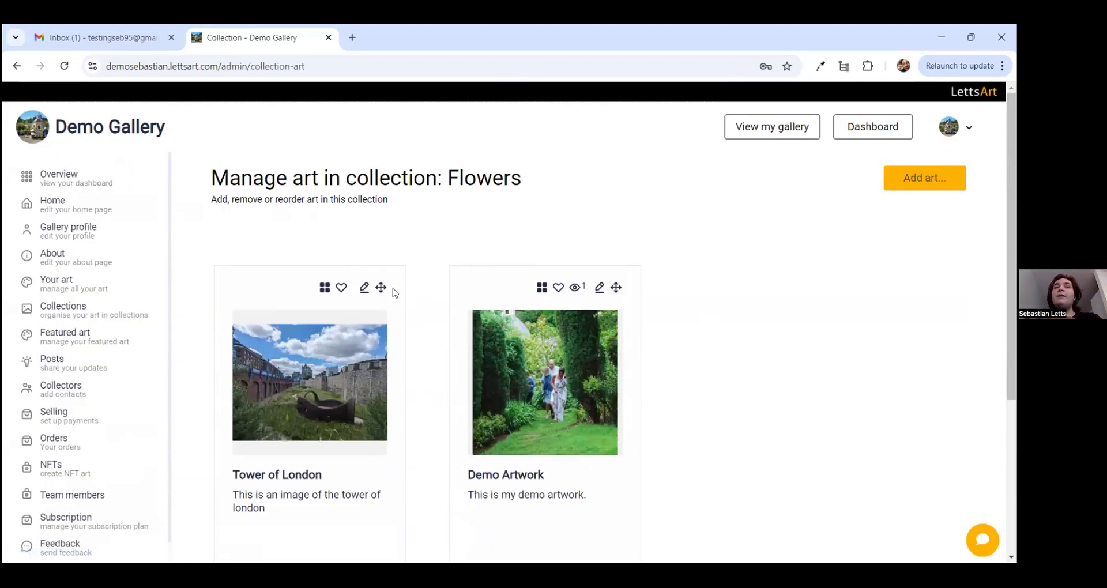
Review the dashboard overview panels, open the Stripe payments setup for selling and look through the default currency options.
{"action": "left_click", "coordinate": [862, 131]}
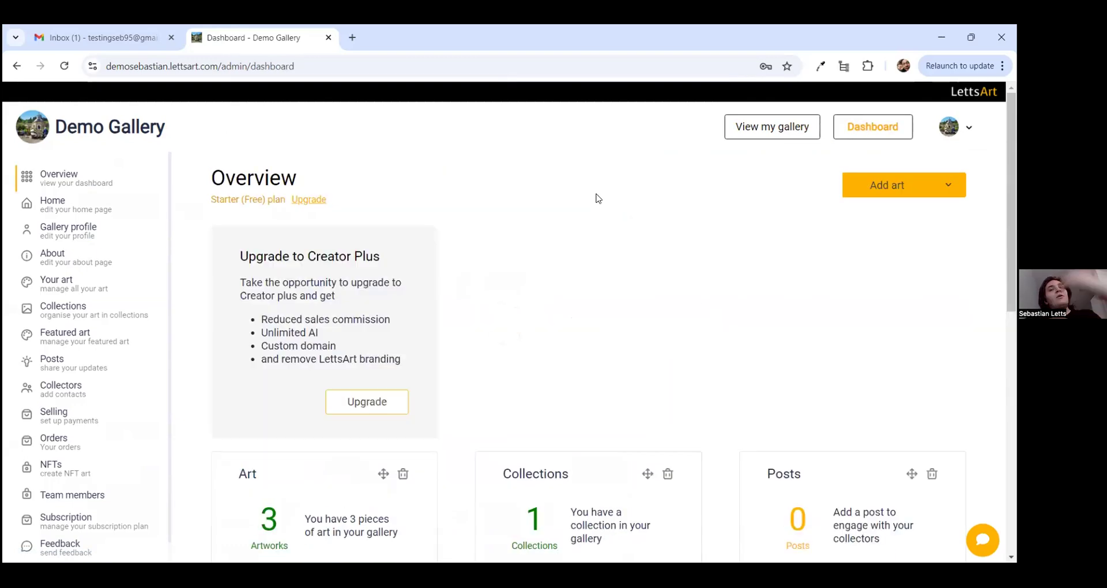
{"action": "scroll", "coordinate": [598, 198], "scroll_direction": "down", "scroll_amount": 4}
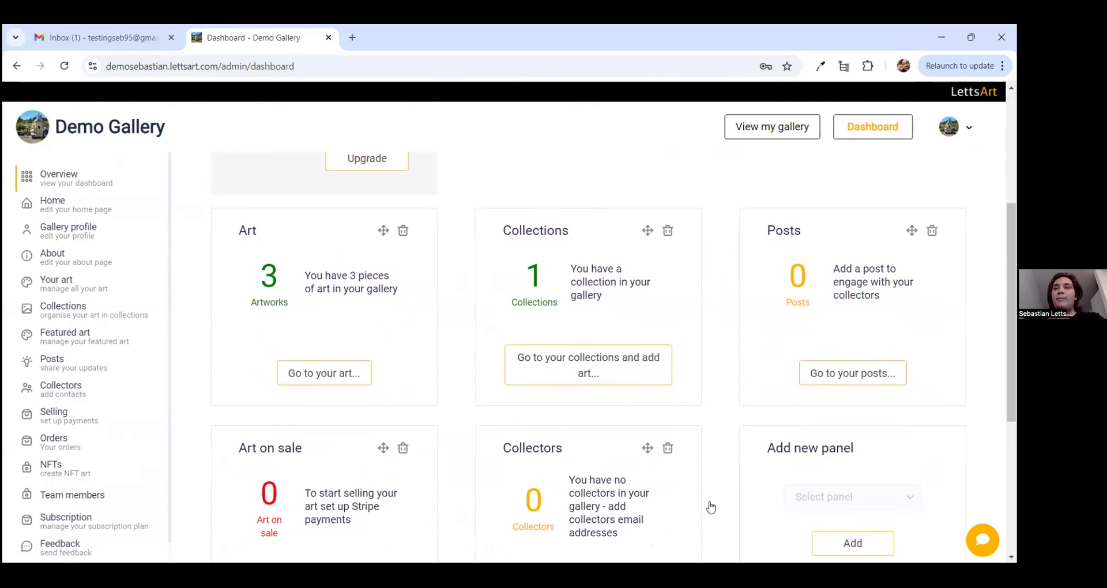
{"action": "scroll", "coordinate": [726, 425], "scroll_direction": "down", "scroll_amount": 1}
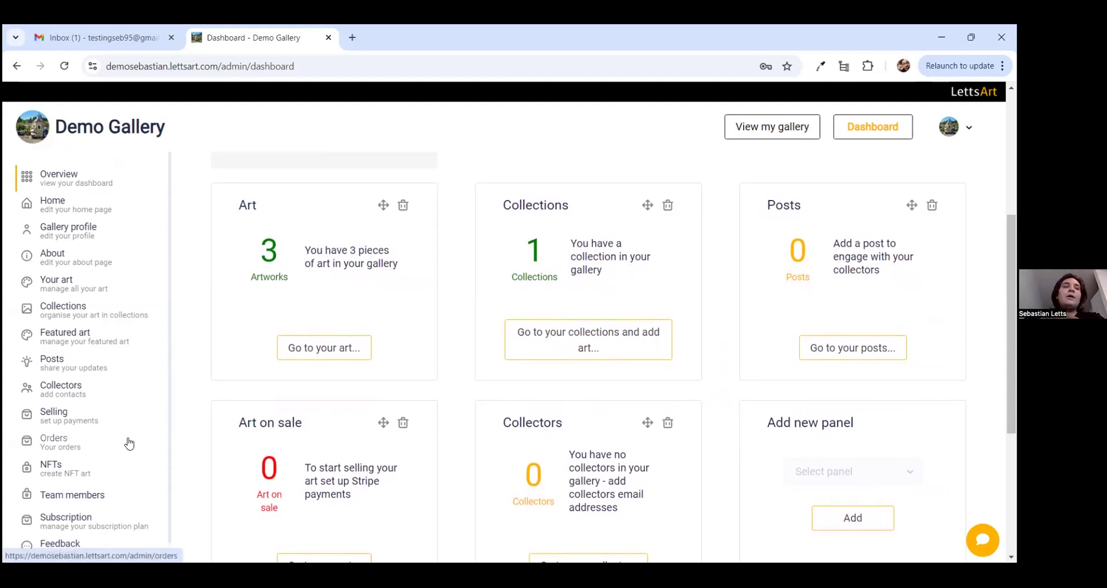
{"action": "left_click", "coordinate": [69, 427]}
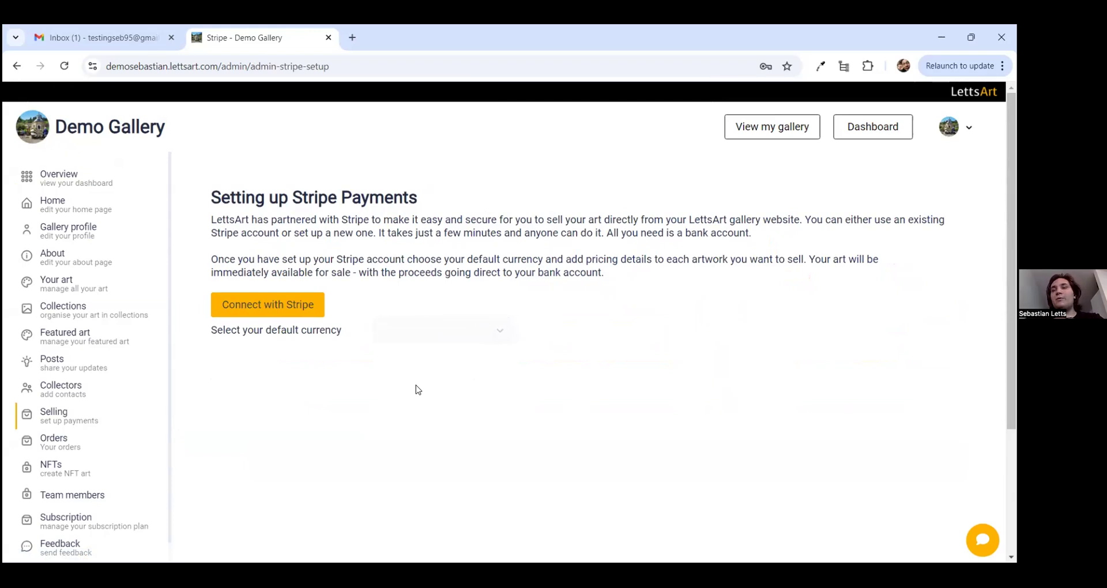
{"action": "left_click", "coordinate": [450, 340]}
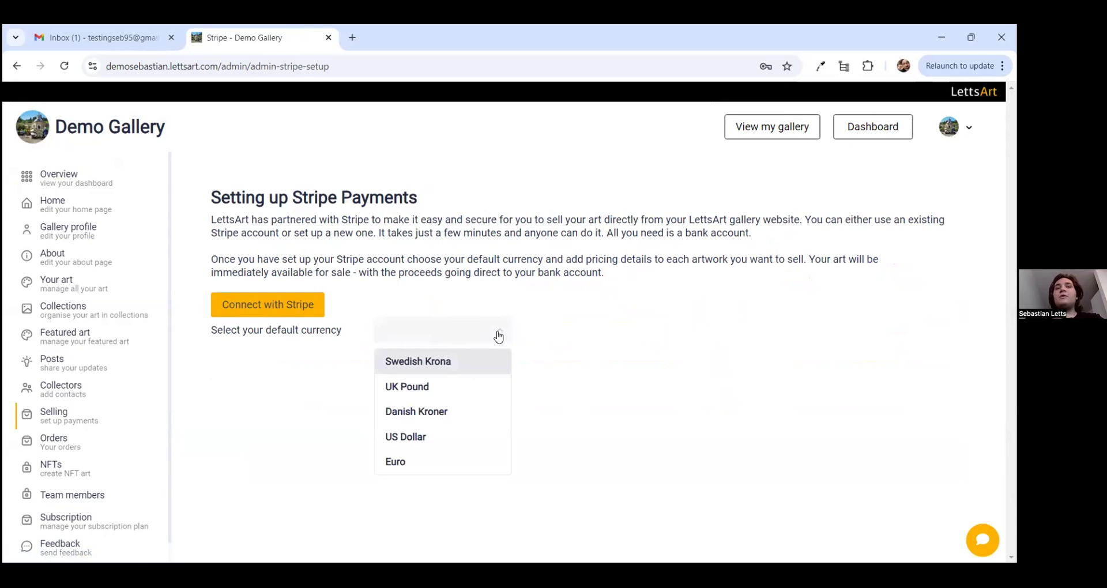
{"action": "left_click", "coordinate": [498, 336]}
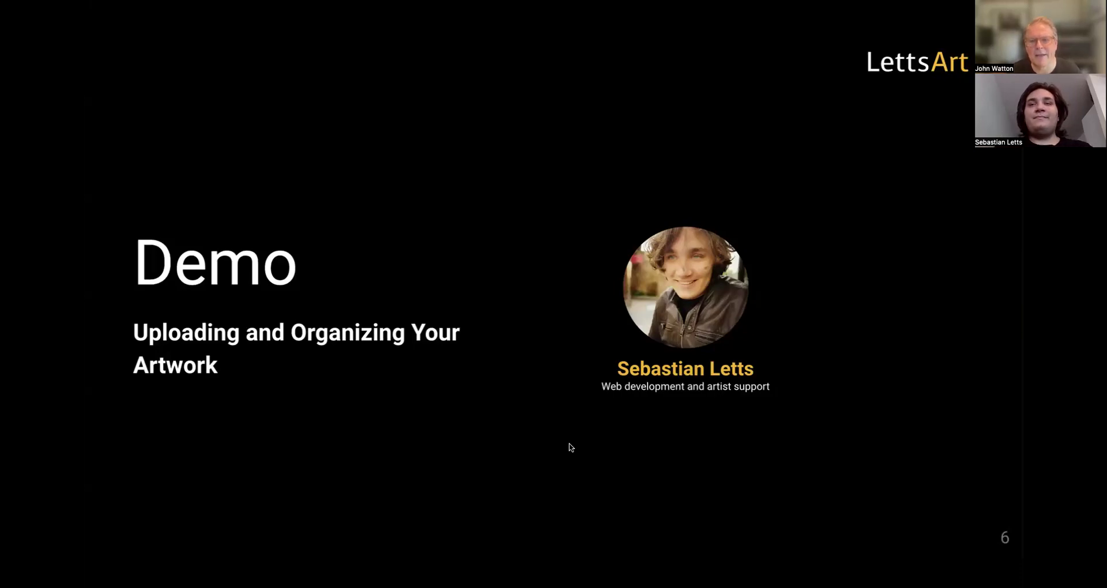
{"action": "key", "text": "Right"}
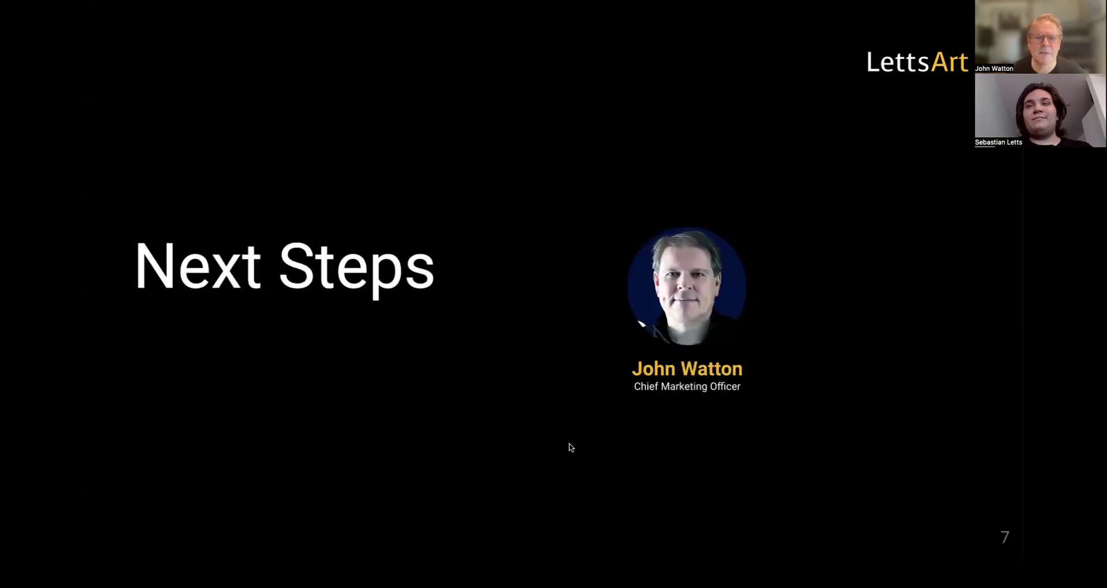
{"action": "key", "text": "Right"}
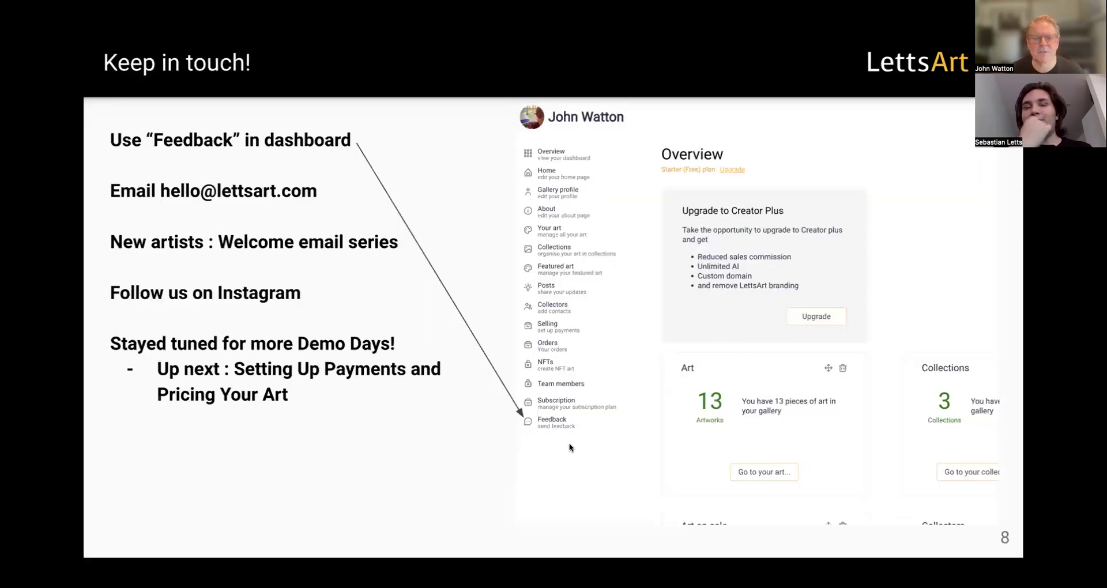